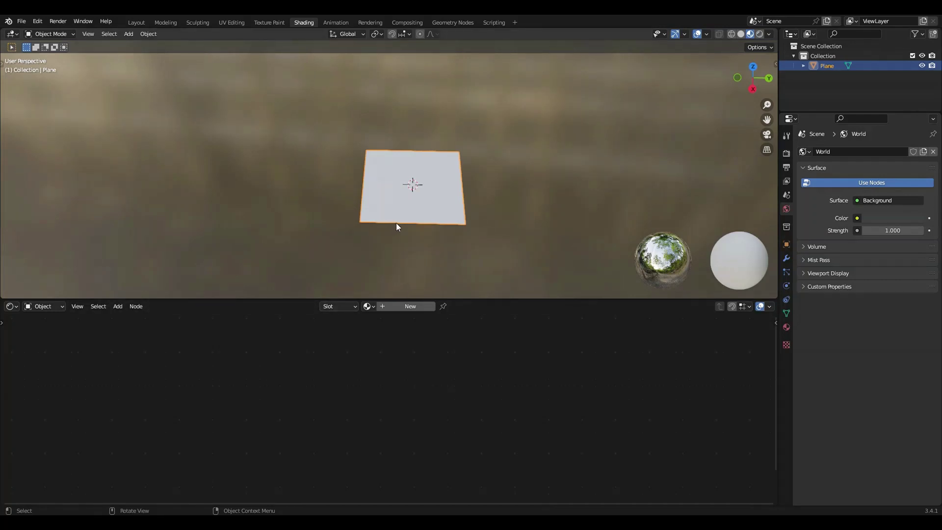
Hide the viewport overlays and create a new material named woodplankie on the plane.
{"action": "middle_click_drag", "start_coordinate": [396, 222], "coordinate": [499, 200]}
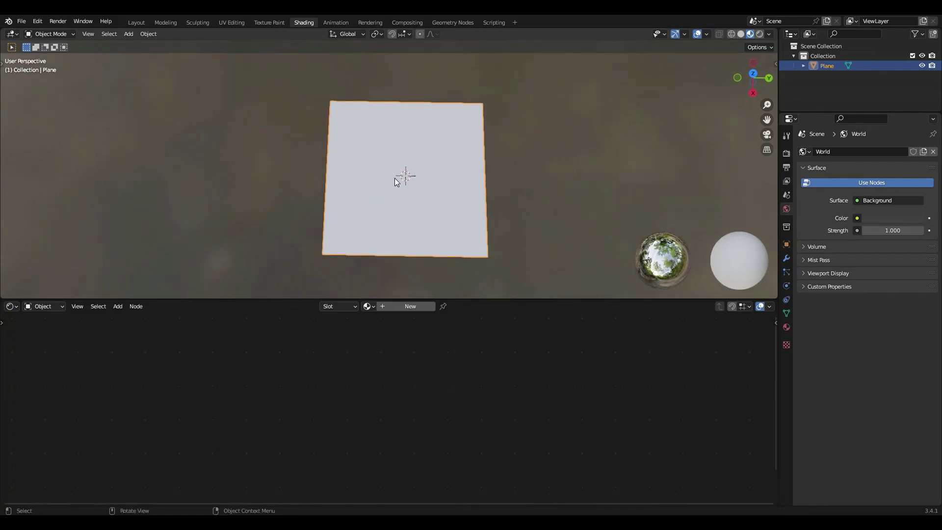
{"action": "left_click", "coordinate": [696, 34]}
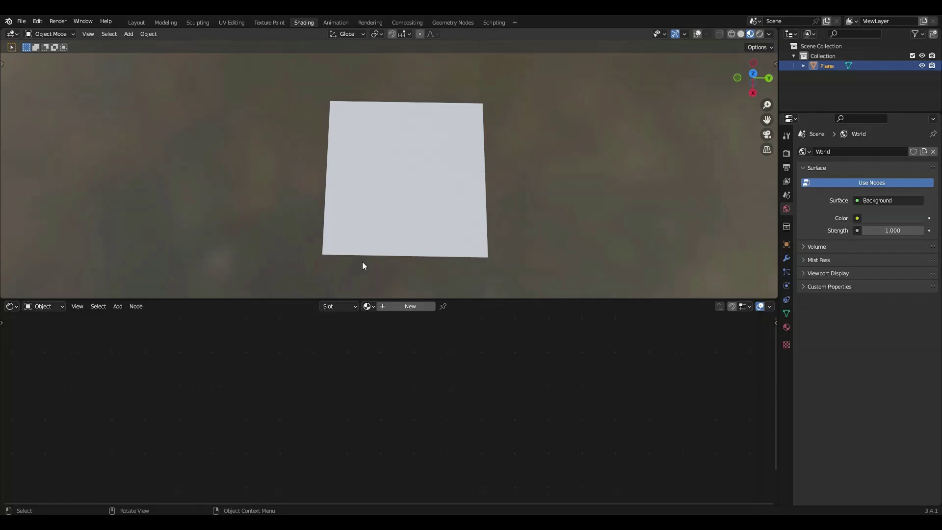
{"action": "left_click", "coordinate": [393, 307]}
{"action": "type", "text": "woodplankie"}
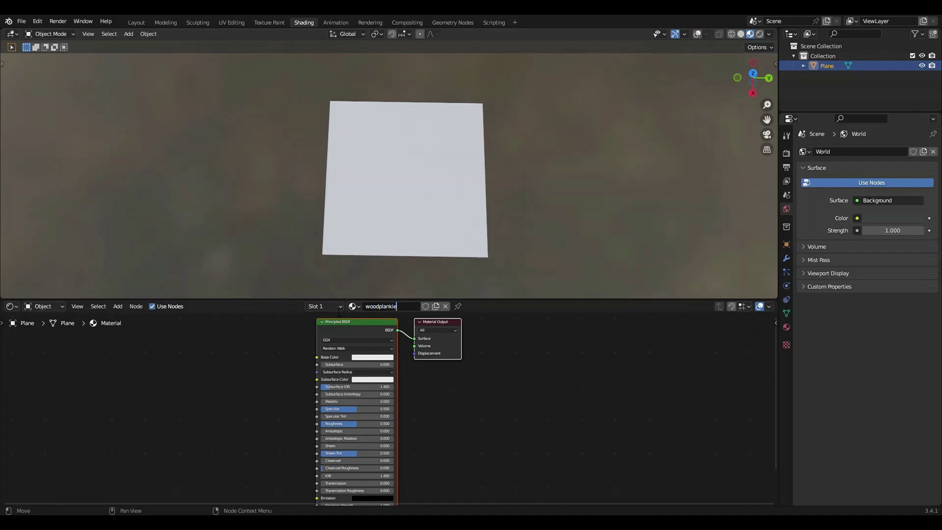
{"action": "key", "text": "Return"}
Delete the Principled BSDF node from the woodplankie material.
{"action": "left_click", "coordinate": [360, 327]}
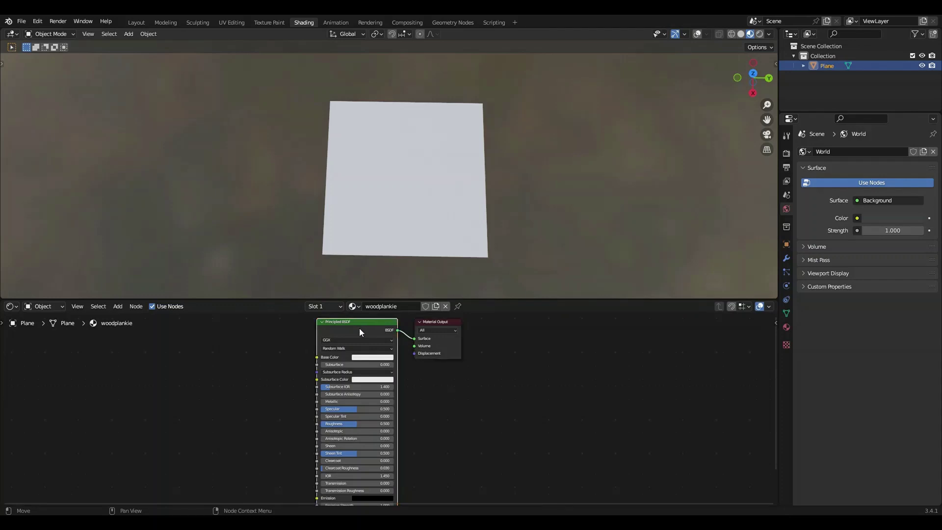
{"action": "scroll", "coordinate": [359, 328], "scroll_direction": "up", "scroll_amount": 1}
{"action": "middle_click_drag", "start_coordinate": [324, 349], "coordinate": [354, 408]}
{"action": "scroll", "coordinate": [354, 409], "scroll_direction": "up", "scroll_amount": 1}
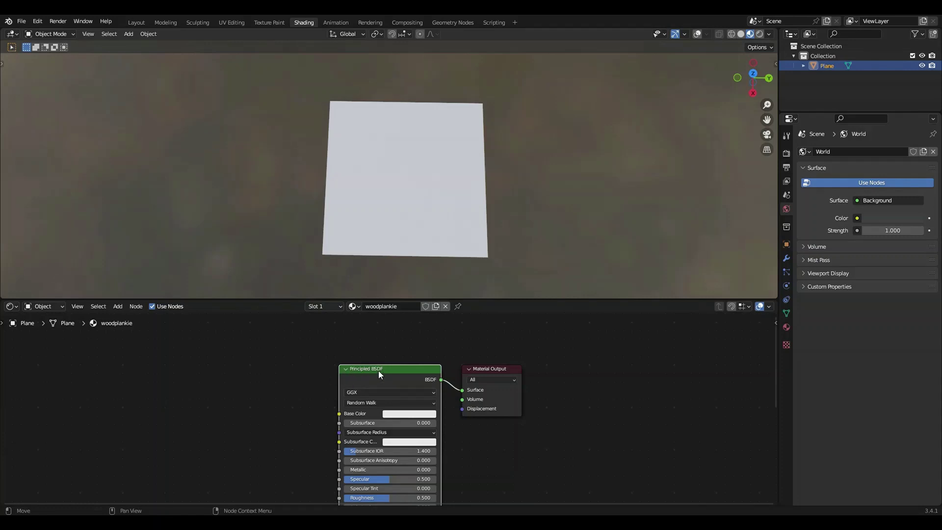
{"action": "key", "text": "Delete"}
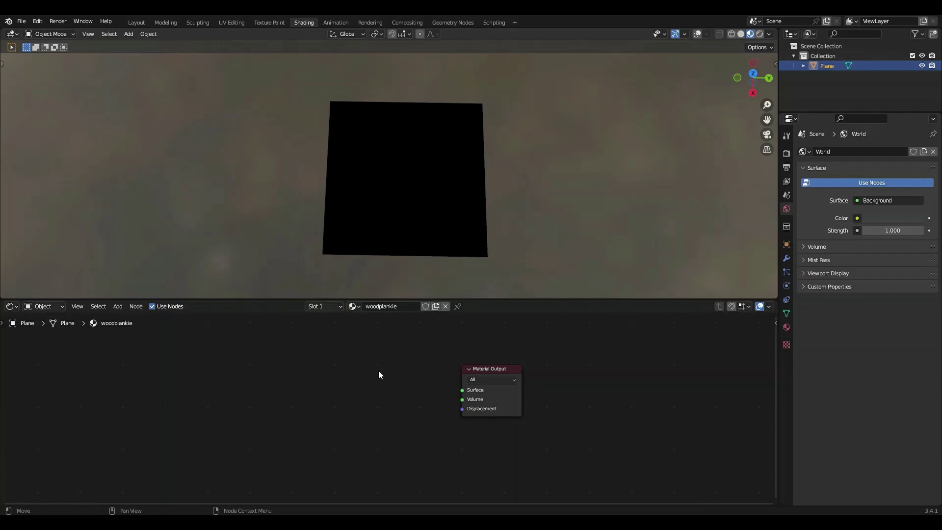
Add a Brick Texture node and connect its Color output to the Material Output's Surface input.
{"action": "scroll", "coordinate": [422, 192], "scroll_direction": "up", "scroll_amount": 3}
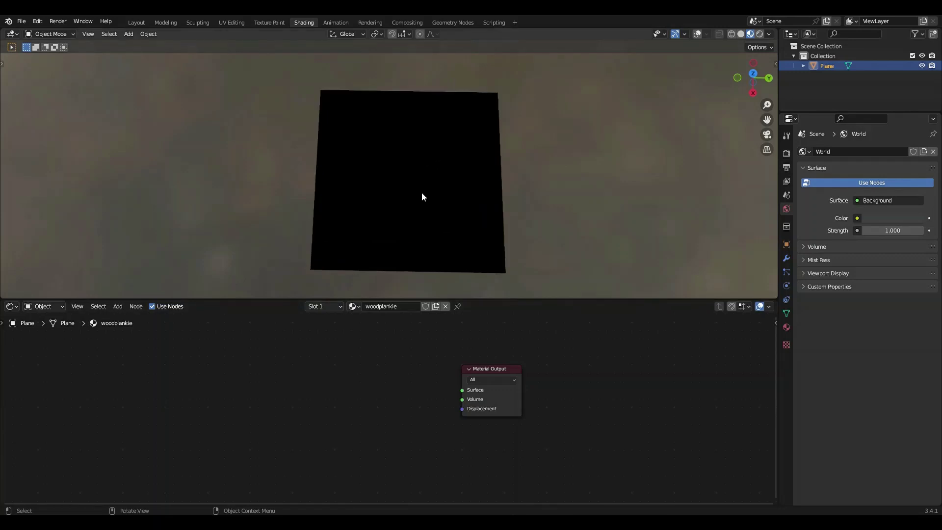
{"action": "scroll", "coordinate": [413, 205], "scroll_direction": "down", "scroll_amount": 1}
{"action": "mouse_move", "coordinate": [290, 396]}
{"action": "middle_mouse_down"}
{"action": "mouse_move", "coordinate": [308, 395]}
{"action": "mouse_move", "coordinate": [302, 401]}
{"action": "middle_mouse_up"}
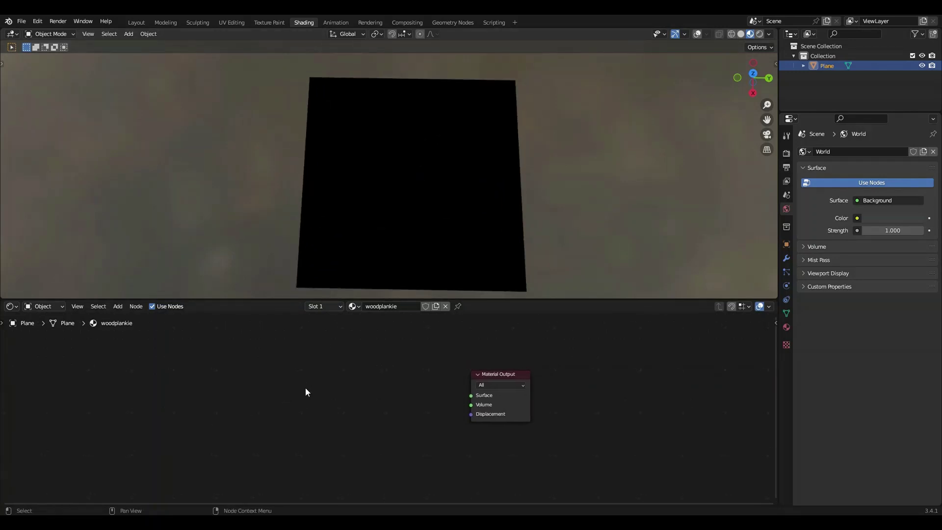
{"action": "key", "text": "shift+a"}
{"action": "type", "text": "b"}
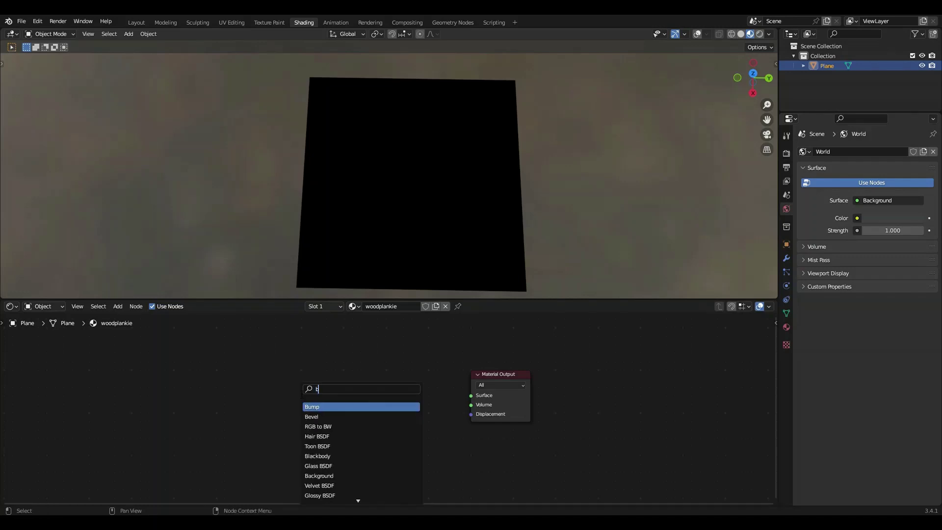
{"action": "type", "text": "rick"}
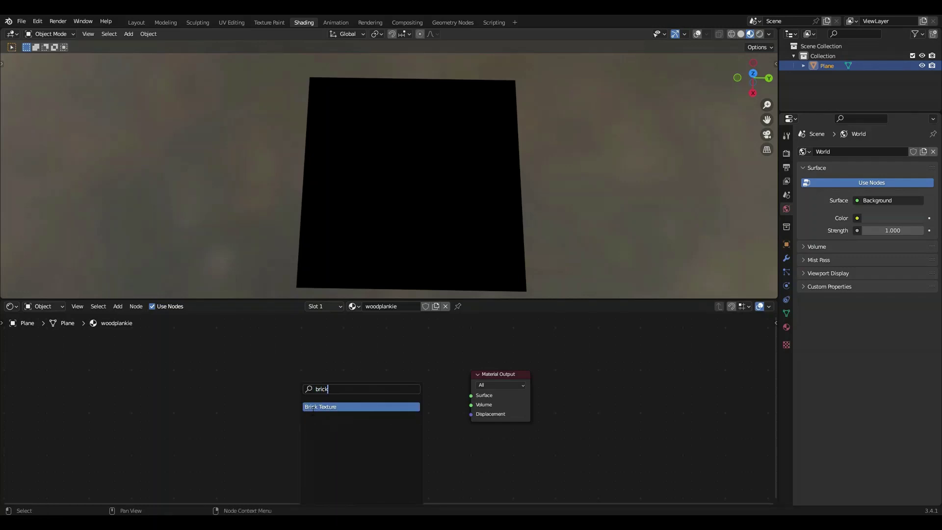
{"action": "left_click", "coordinate": [313, 407]}
{"action": "left_click", "coordinate": [292, 366]}
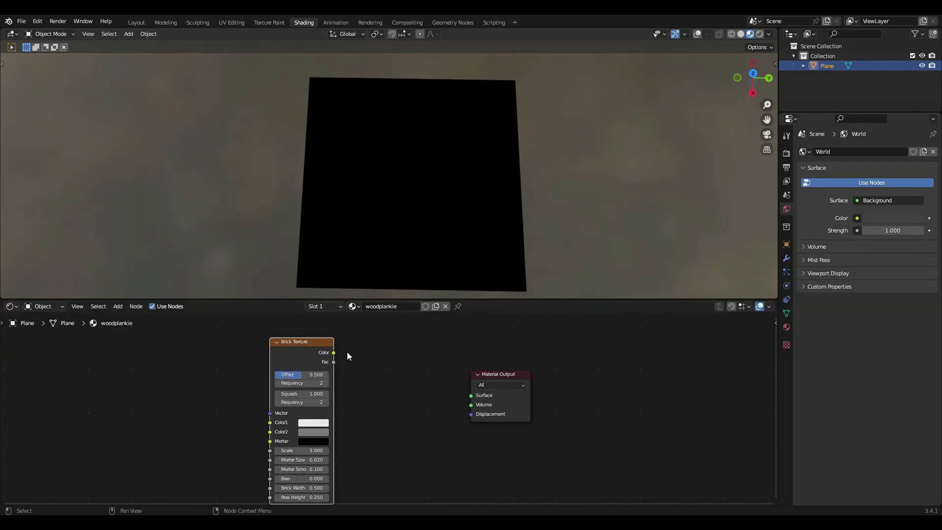
{"action": "left_click_drag", "start_coordinate": [334, 352], "coordinate": [470, 394]}
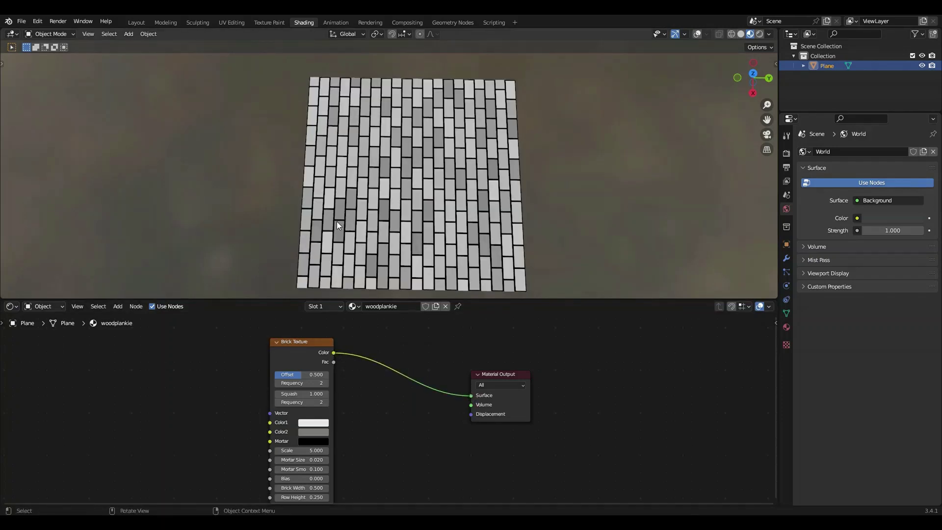
Set the Brick Texture's brick width to 2.1 to stretch the bricks into long planks.
{"action": "middle_click_drag", "start_coordinate": [337, 221], "coordinate": [449, 219]}
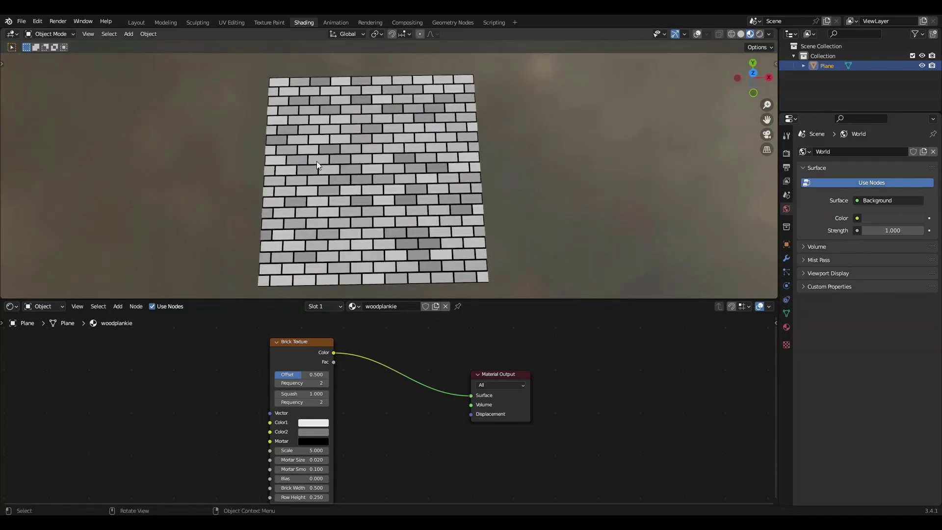
{"action": "scroll", "coordinate": [316, 162], "scroll_direction": "up", "scroll_amount": 5}
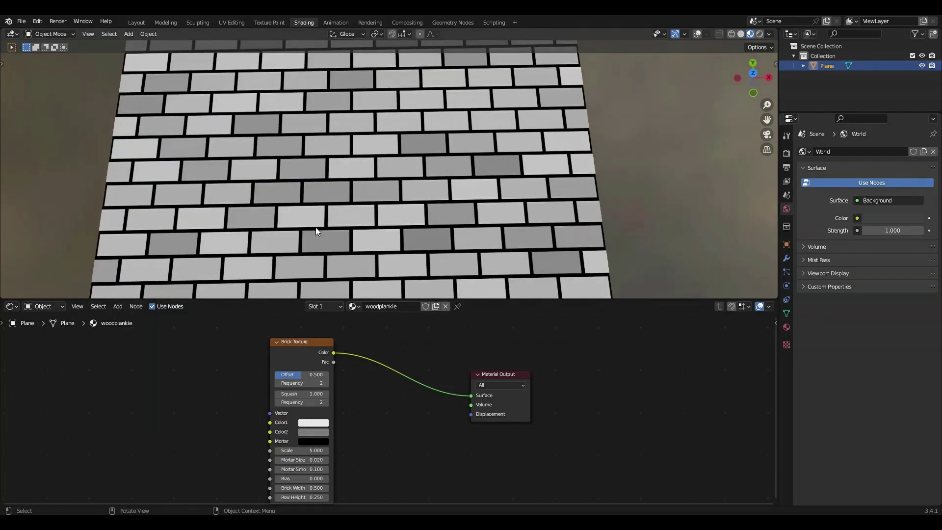
{"action": "middle_click_drag", "start_coordinate": [413, 433], "coordinate": [463, 346]}
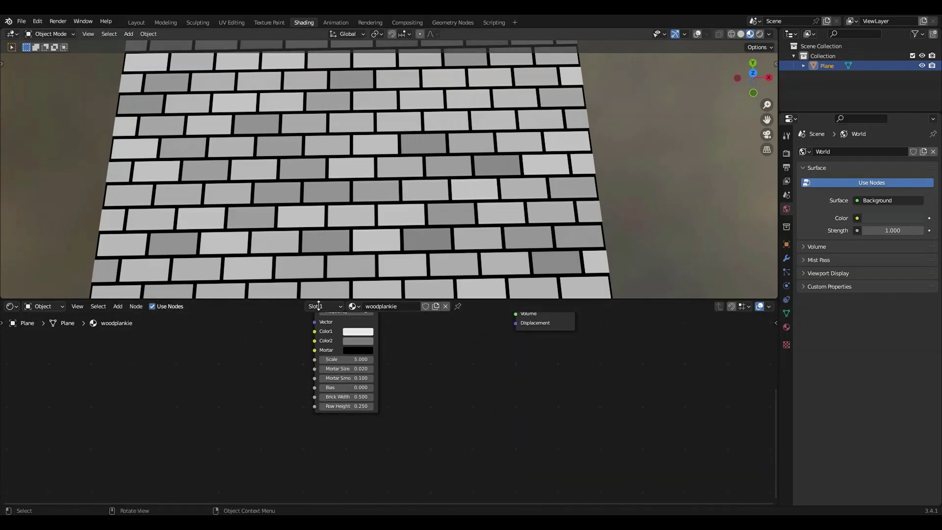
{"action": "scroll", "coordinate": [324, 353], "scroll_direction": "up", "scroll_amount": 2}
{"action": "scroll", "coordinate": [313, 389], "scroll_direction": "up", "scroll_amount": 2}
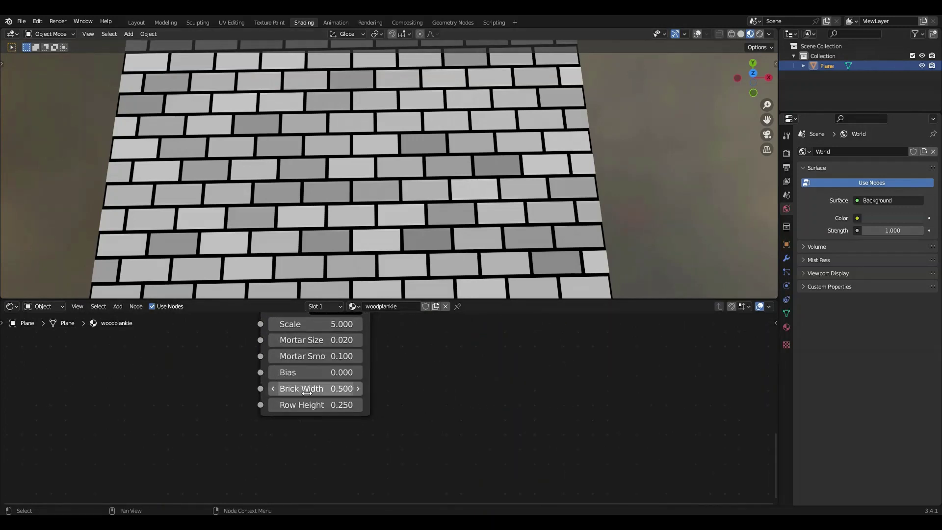
{"action": "scroll", "coordinate": [303, 390], "scroll_direction": "up", "scroll_amount": 1}
{"action": "left_click_drag", "start_coordinate": [304, 388], "coordinate": [346, 388]}
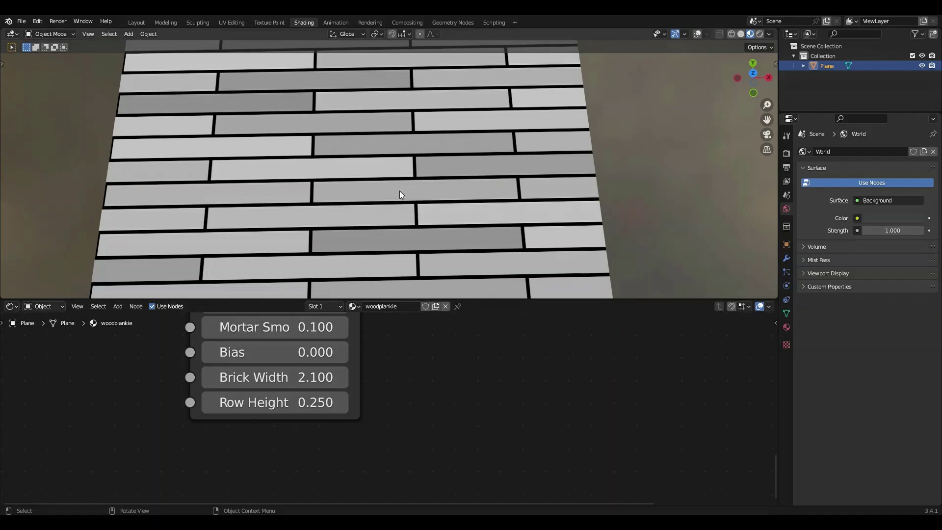
Set the Brick Texture's mortar size to 0.005 for thin gaps between the planks.
{"action": "middle_click_drag", "start_coordinate": [399, 191], "coordinate": [330, 189]}
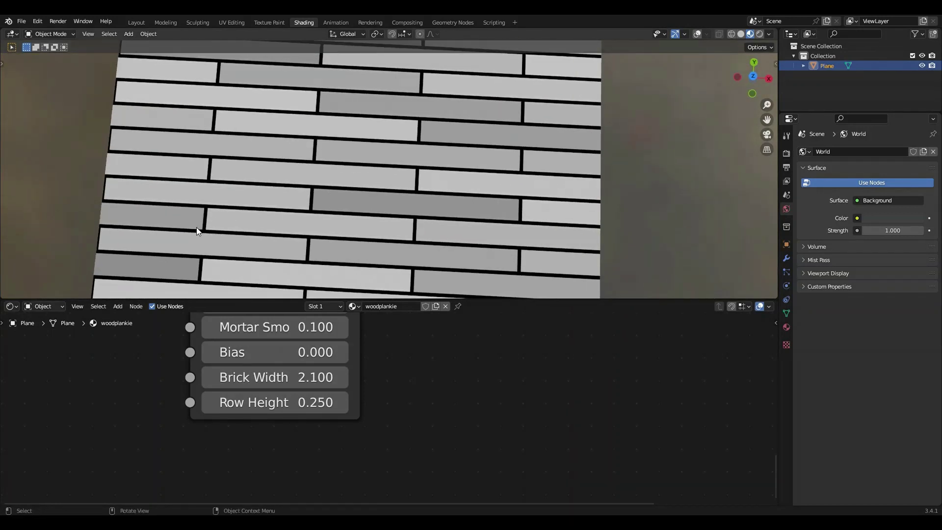
{"action": "middle_click_drag", "start_coordinate": [171, 393], "coordinate": [222, 480]}
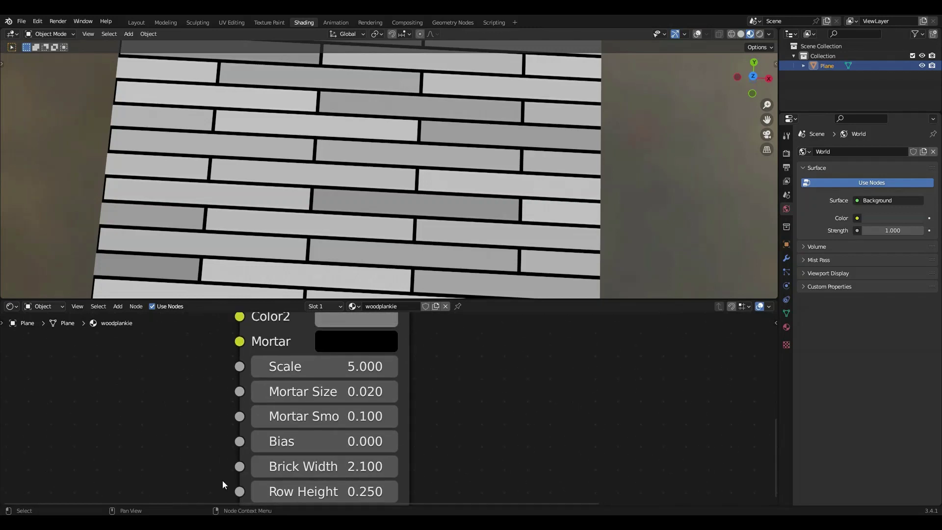
{"action": "left_click", "coordinate": [273, 398]}
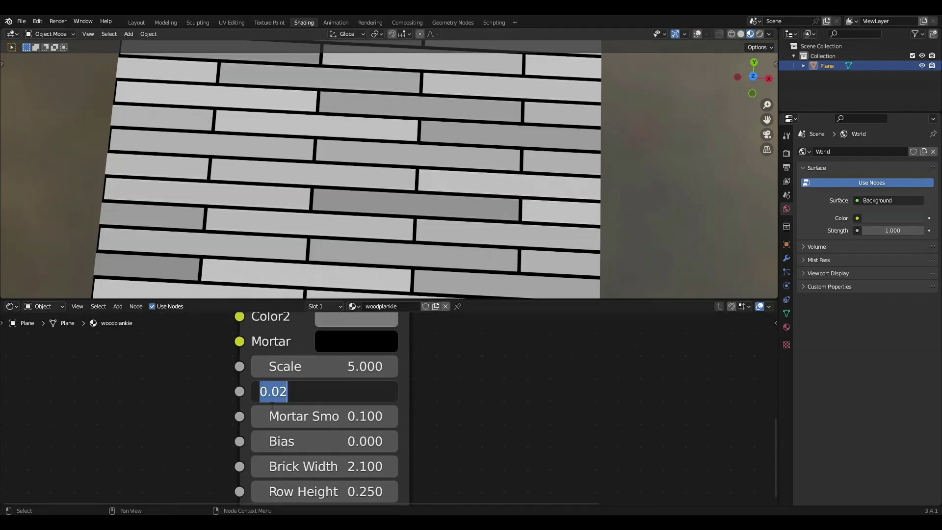
{"action": "left_click_drag", "start_coordinate": [288, 392], "coordinate": [283, 392]}
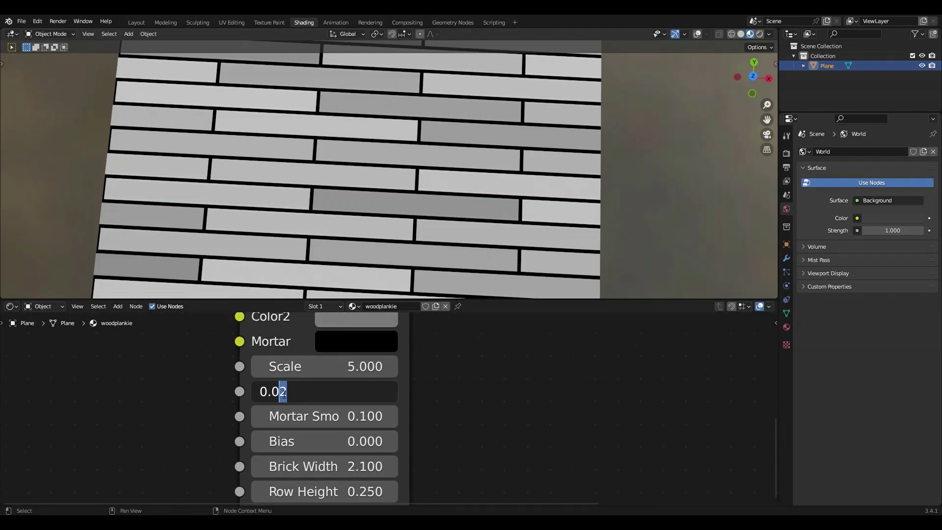
{"action": "type", "text": "05"}
{"action": "key", "text": "Return"}
Add a Noise Texture node with its Fac output feeding the Brick Texture's Mortar Smooth input.
{"action": "scroll", "coordinate": [310, 175], "scroll_direction": "up", "scroll_amount": 1}
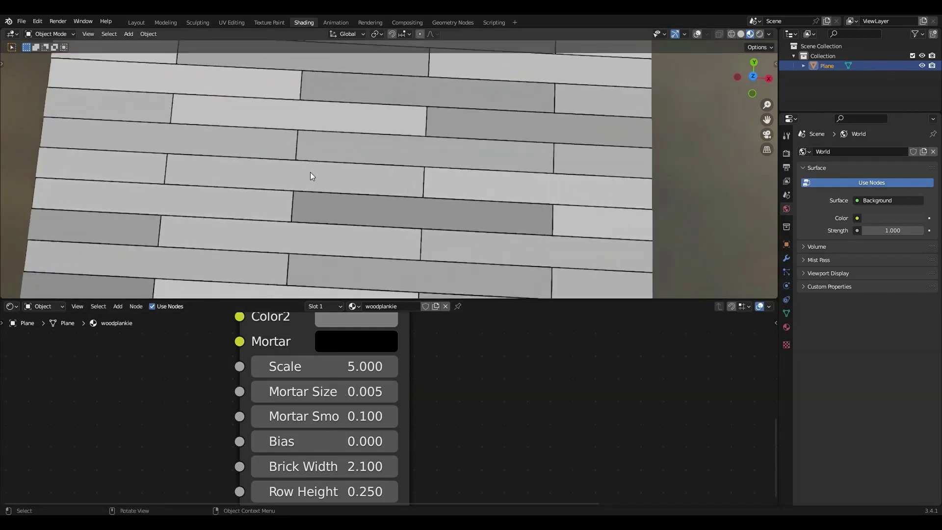
{"action": "scroll", "coordinate": [308, 179], "scroll_direction": "up", "scroll_amount": 3}
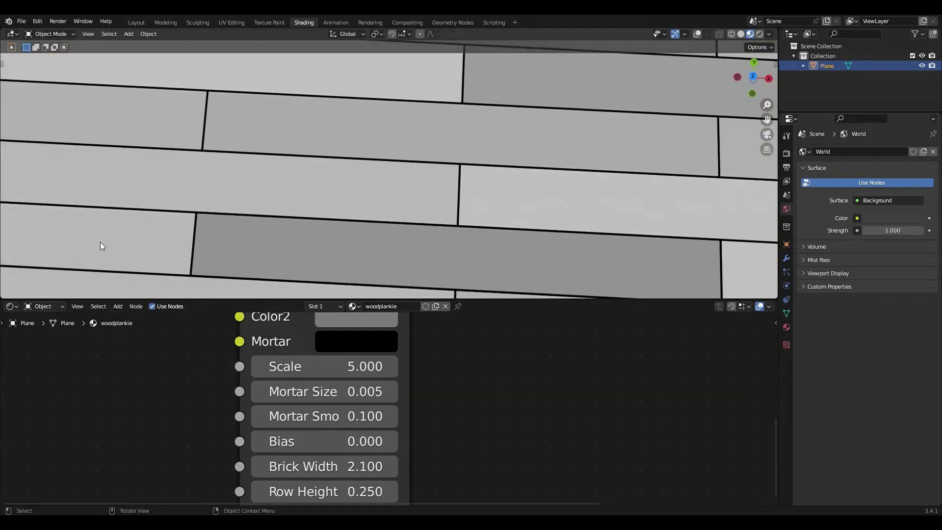
{"action": "scroll", "coordinate": [118, 235], "scroll_direction": "down", "scroll_amount": 2}
{"action": "scroll", "coordinate": [116, 235], "scroll_direction": "down", "scroll_amount": 3}
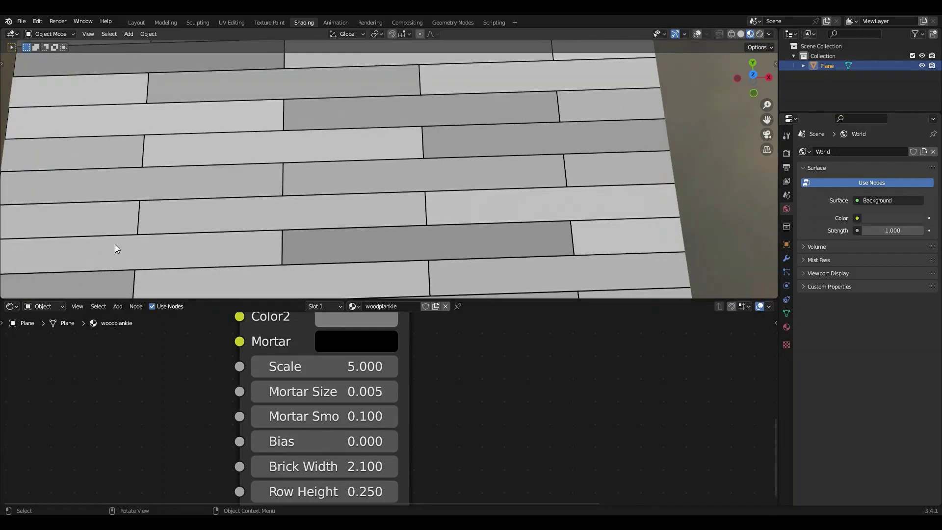
{"action": "middle_click_drag", "start_coordinate": [190, 406], "coordinate": [305, 389]}
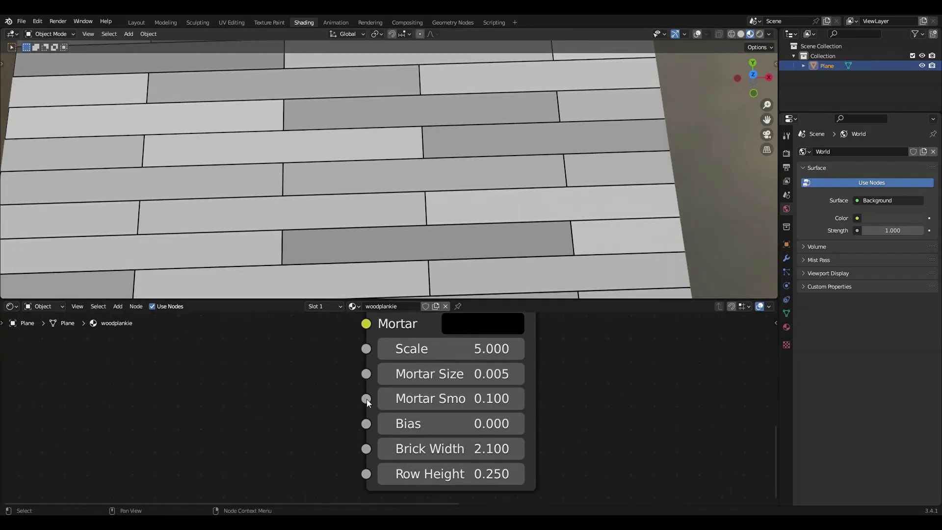
{"action": "left_click_drag", "start_coordinate": [366, 399], "coordinate": [283, 413]}
{"action": "type", "text": "noise"}
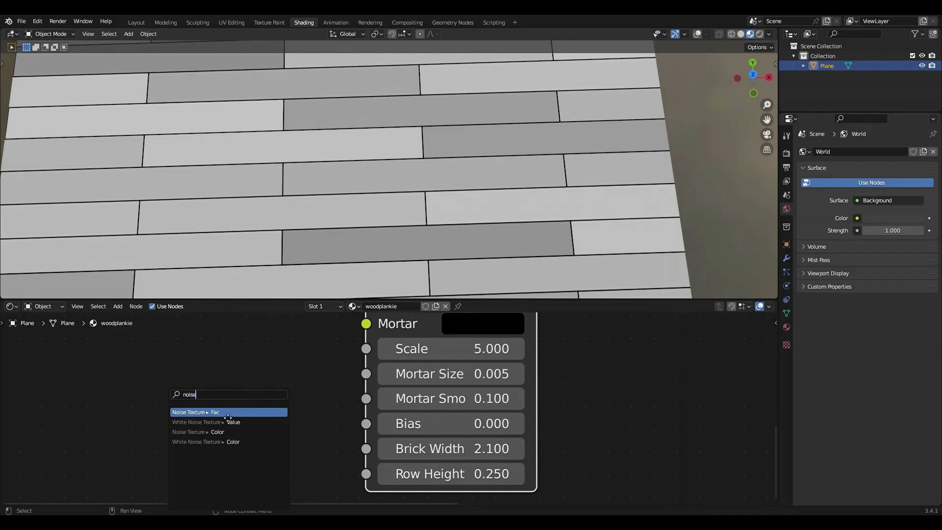
{"action": "left_click", "coordinate": [228, 415]}
{"action": "left_click", "coordinate": [177, 418]}
Try a Noise Texture scale of 655.6 and check its effect on the gap edges up close.
{"action": "scroll", "coordinate": [275, 249], "scroll_direction": "up", "scroll_amount": 3}
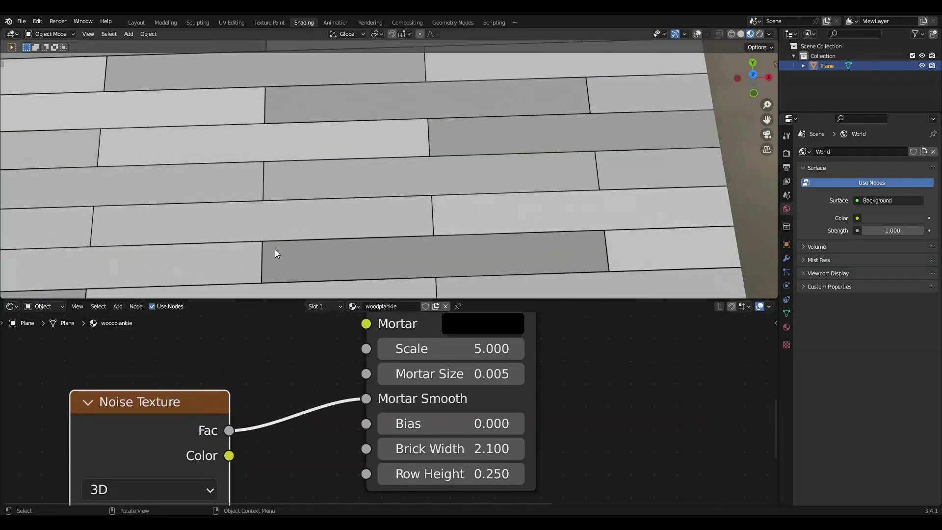
{"action": "scroll", "coordinate": [275, 249], "scroll_direction": "up", "scroll_amount": 3}
{"action": "scroll", "coordinate": [295, 343], "scroll_direction": "down", "scroll_amount": 5}
{"action": "scroll", "coordinate": [294, 344], "scroll_direction": "left", "scroll_amount": 4}
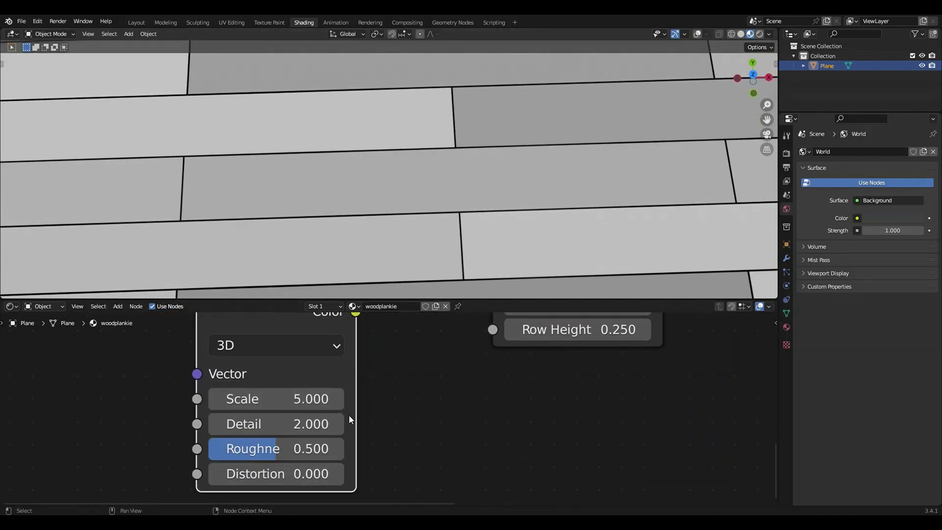
{"action": "left_click_drag", "start_coordinate": [294, 398], "coordinate": [217, 392]}
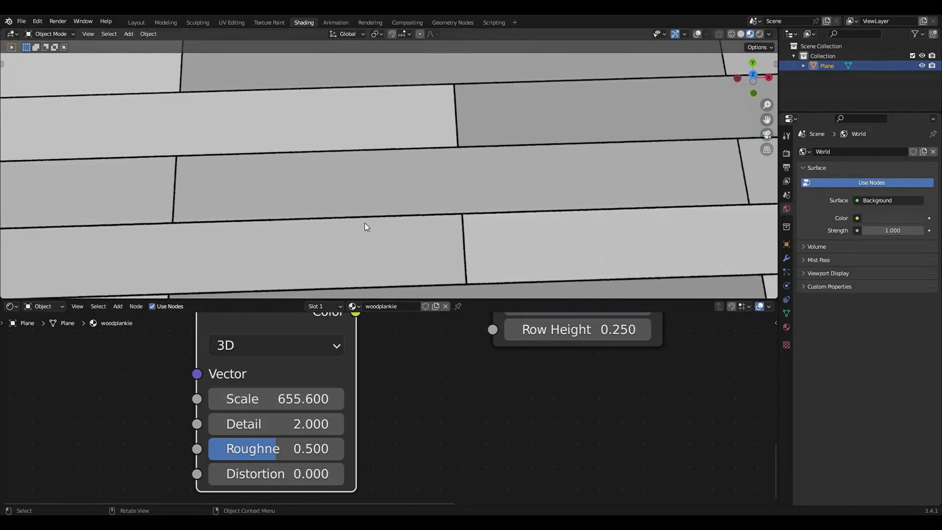
{"action": "scroll", "coordinate": [363, 228], "scroll_direction": "down", "scroll_amount": 5}
{"action": "scroll", "coordinate": [364, 228], "scroll_direction": "up", "scroll_amount": 10}
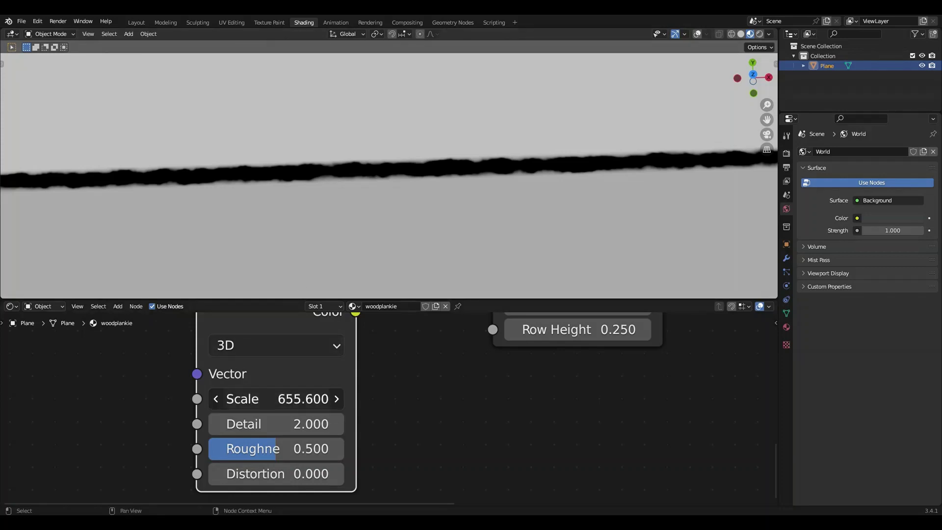
Set the Noise Texture's scale to 54.1 and review the plank gaps across the plane.
{"action": "left_click_drag", "start_coordinate": [294, 398], "coordinate": [14, 398]}
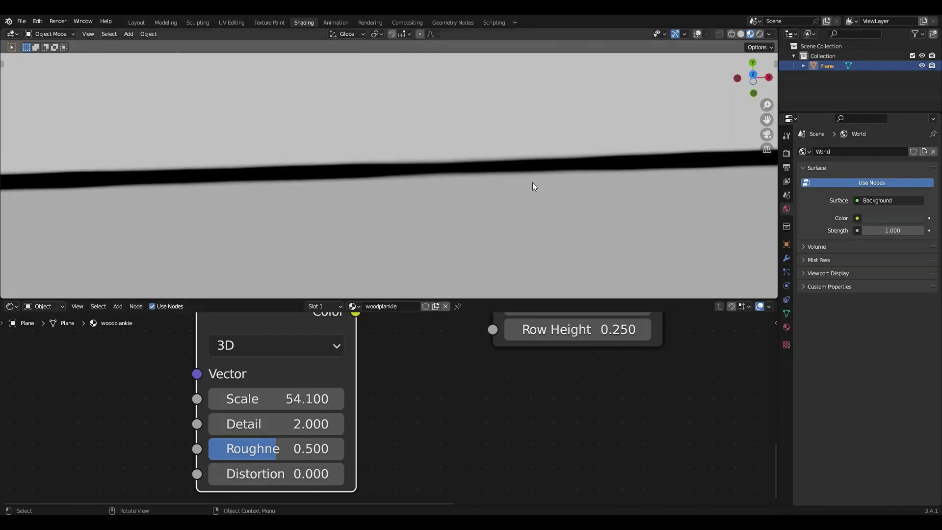
{"action": "scroll", "coordinate": [120, 173], "scroll_direction": "down", "scroll_amount": 6}
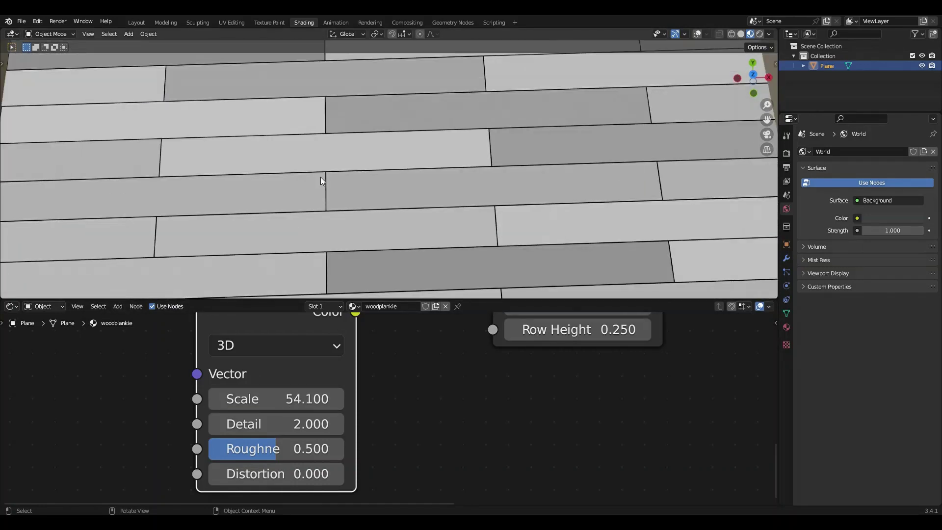
{"action": "middle_click_drag", "start_coordinate": [321, 178], "coordinate": [428, 99]}
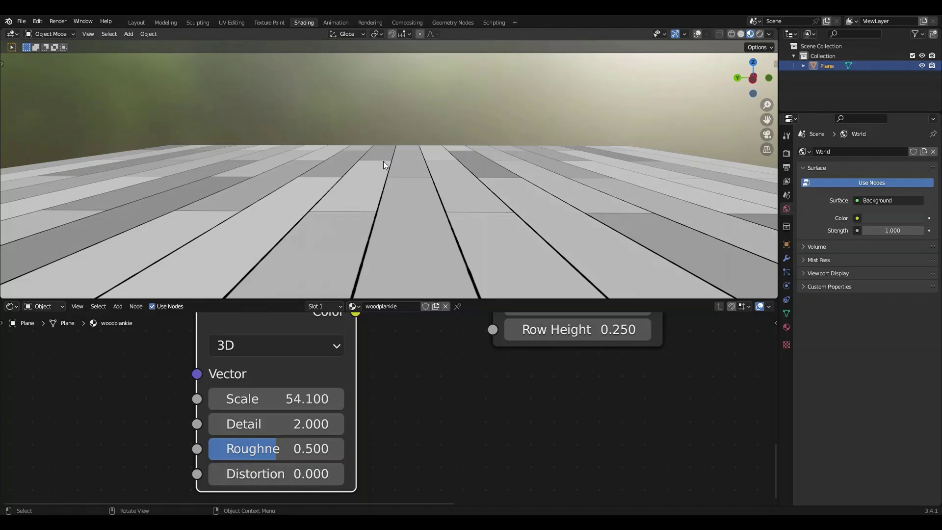
{"action": "middle_click_drag", "start_coordinate": [497, 221], "coordinate": [402, 221]}
{"action": "scroll", "coordinate": [480, 380], "scroll_direction": "down", "scroll_amount": 8}
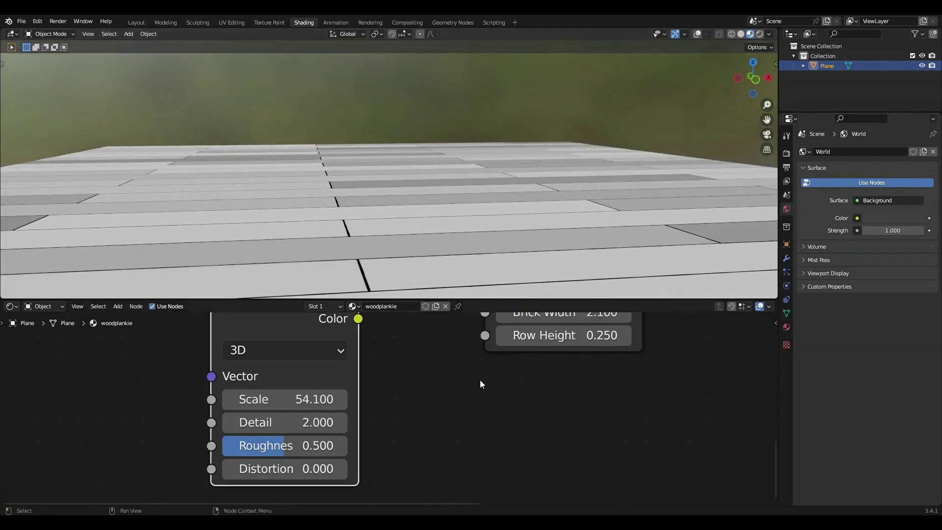
{"action": "middle_click_drag", "start_coordinate": [457, 362], "coordinate": [487, 423]}
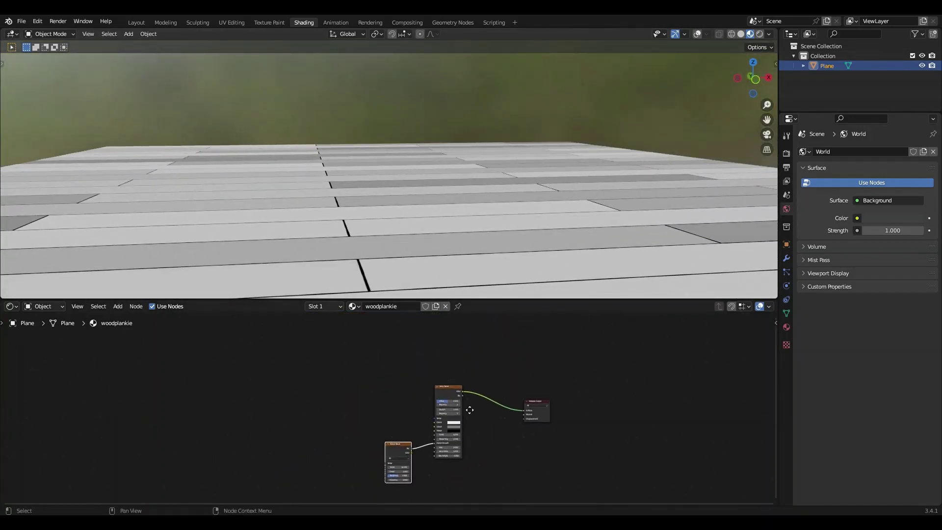
Add a Wave Texture node with its Color output feeding the Brick Texture's Color1 input and inspect the bands on the planks.
{"action": "middle_click_drag", "start_coordinate": [423, 196], "coordinate": [428, 290]}
{"action": "scroll", "coordinate": [453, 390], "scroll_direction": "up", "scroll_amount": 5}
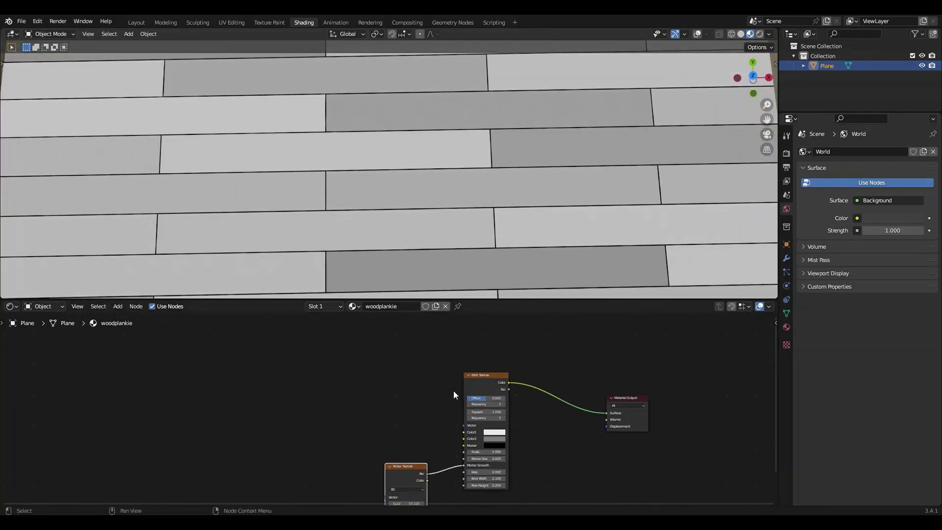
{"action": "left_click_drag", "start_coordinate": [434, 423], "coordinate": [454, 466]}
{"action": "middle_click_drag", "start_coordinate": [529, 390], "coordinate": [558, 467]}
{"action": "left_click_drag", "start_coordinate": [550, 451], "coordinate": [352, 361]}
{"action": "type", "text": "wave"}
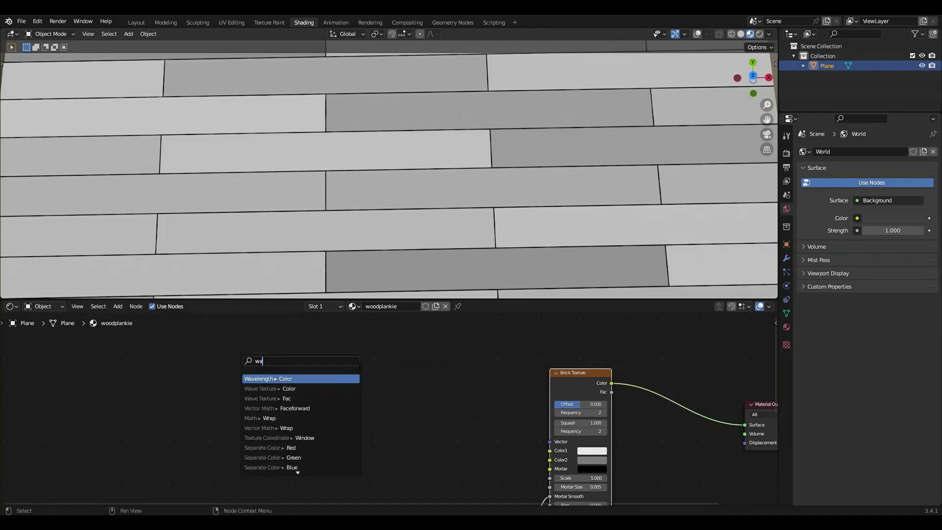
{"action": "left_click", "coordinate": [316, 388]}
{"action": "left_click", "coordinate": [260, 368]}
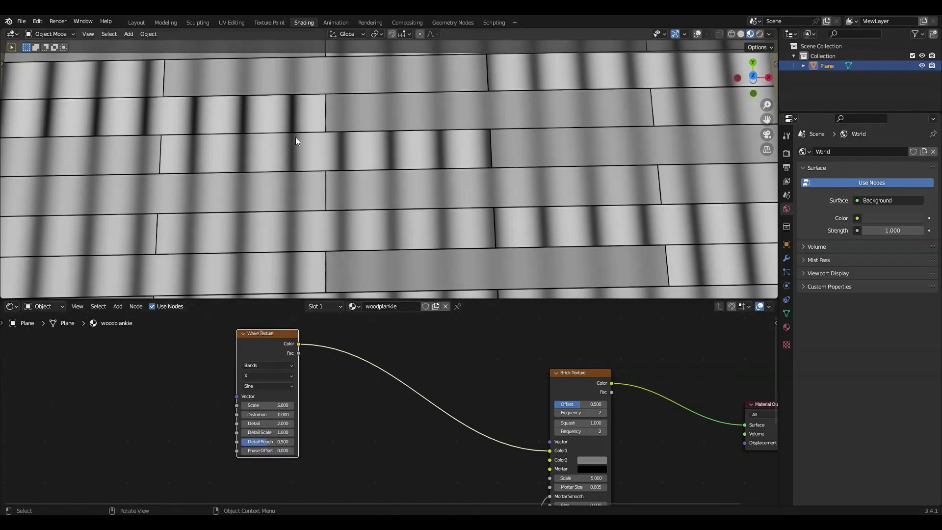
{"action": "scroll", "coordinate": [347, 203], "scroll_direction": "up", "scroll_amount": 6}
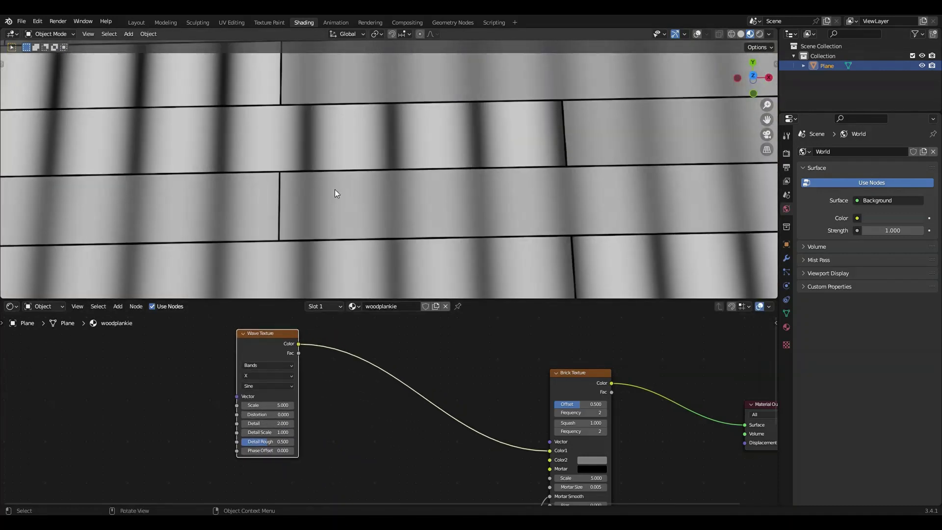
{"action": "scroll", "coordinate": [320, 219], "scroll_direction": "down", "scroll_amount": 3}
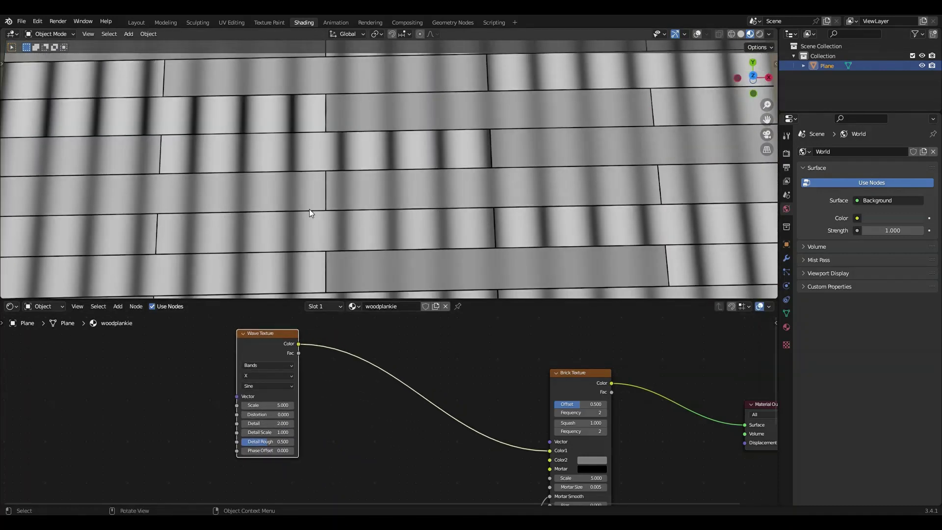
Set the Wave Texture's bands direction to Y and its scale to 50.
{"action": "left_click", "coordinate": [249, 377]}
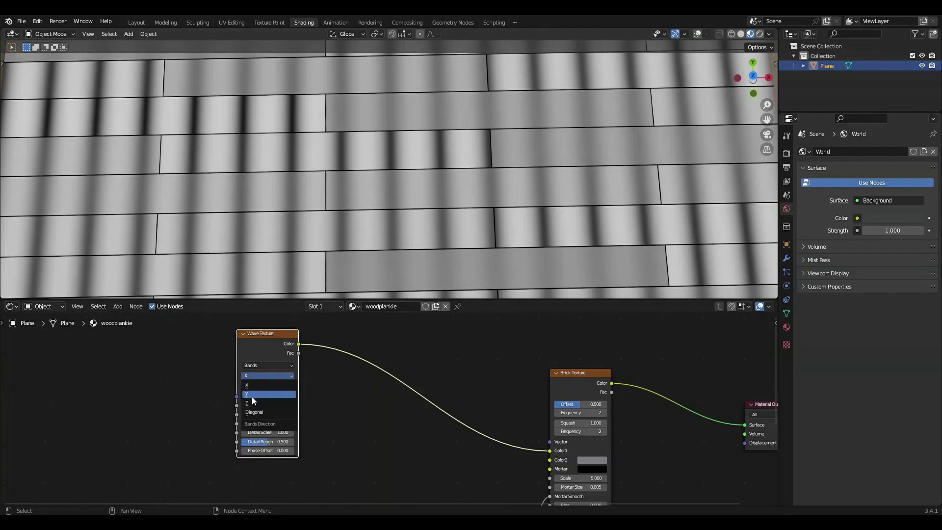
{"action": "left_click", "coordinate": [252, 396]}
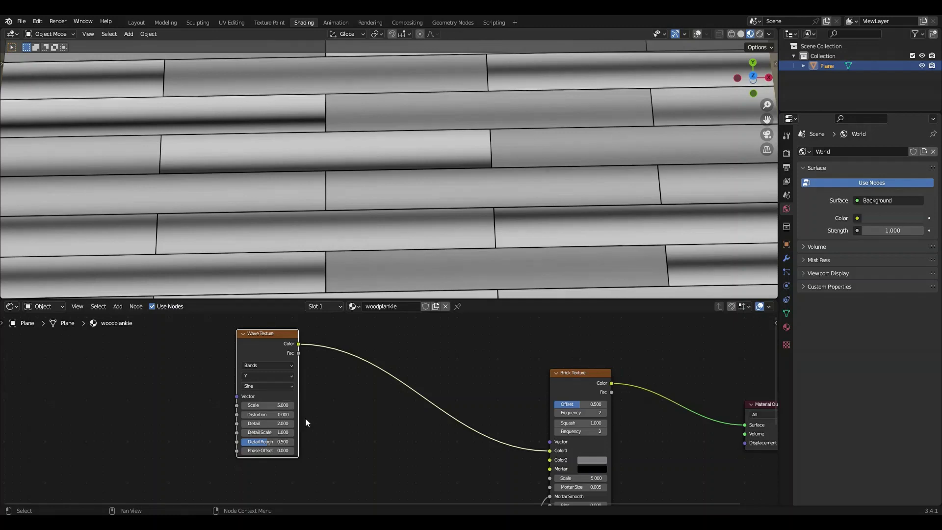
{"action": "double_click", "coordinate": [275, 406]}
{"action": "type", "text": "50"}
{"action": "key", "text": "Return"}
{"action": "scroll", "coordinate": [379, 228], "scroll_direction": "up", "scroll_amount": 6}
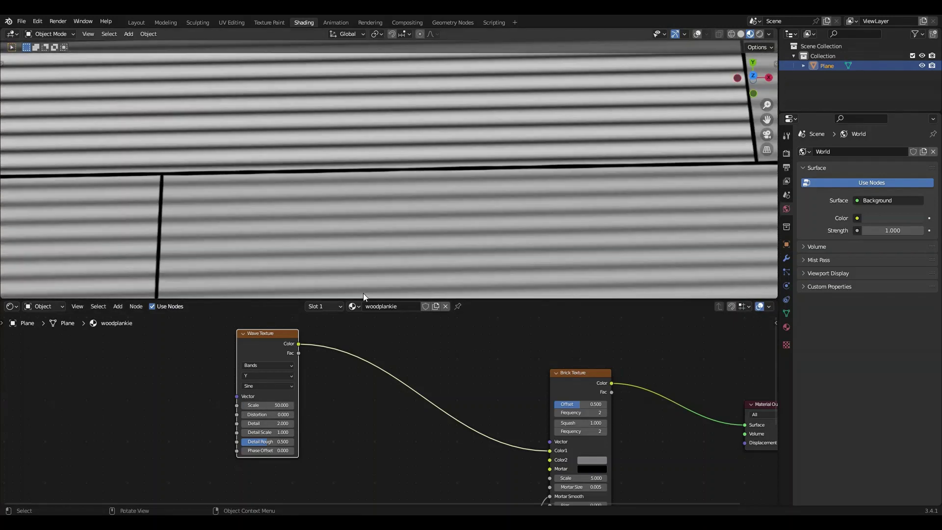
Add Texture Coordinate and Mapping nodes feeding the Wave Texture's Vector input, using Generated coordinates, and space them out from it.
{"action": "middle_click_drag", "start_coordinate": [388, 422], "coordinate": [496, 433]}
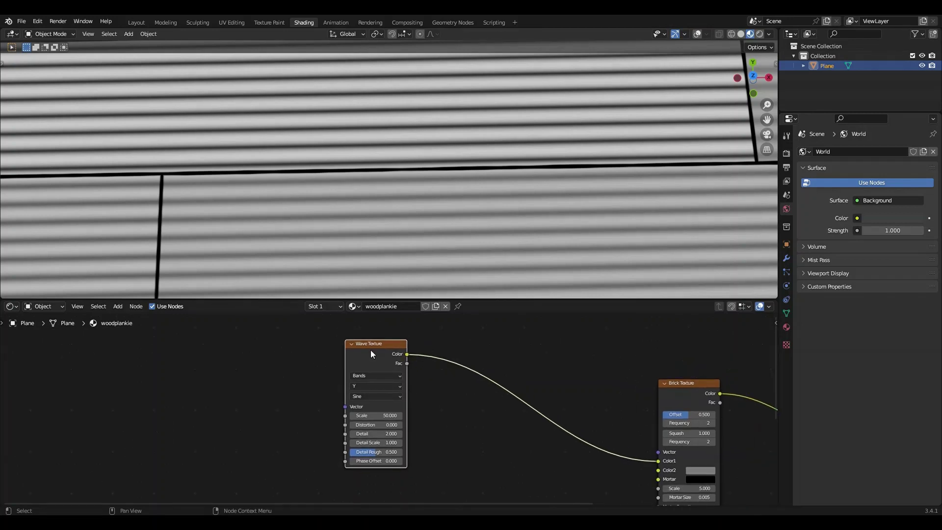
{"action": "key", "text": "ctrl+t"}
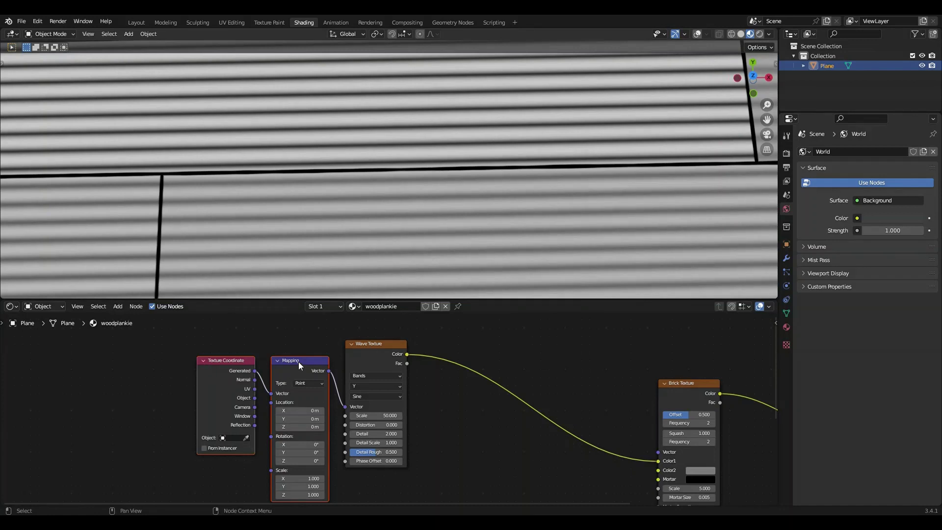
{"action": "left_click_drag", "start_coordinate": [298, 361], "coordinate": [224, 351]}
{"action": "left_click", "coordinate": [342, 405]}
{"action": "middle_click_drag", "start_coordinate": [343, 405], "coordinate": [346, 433]}
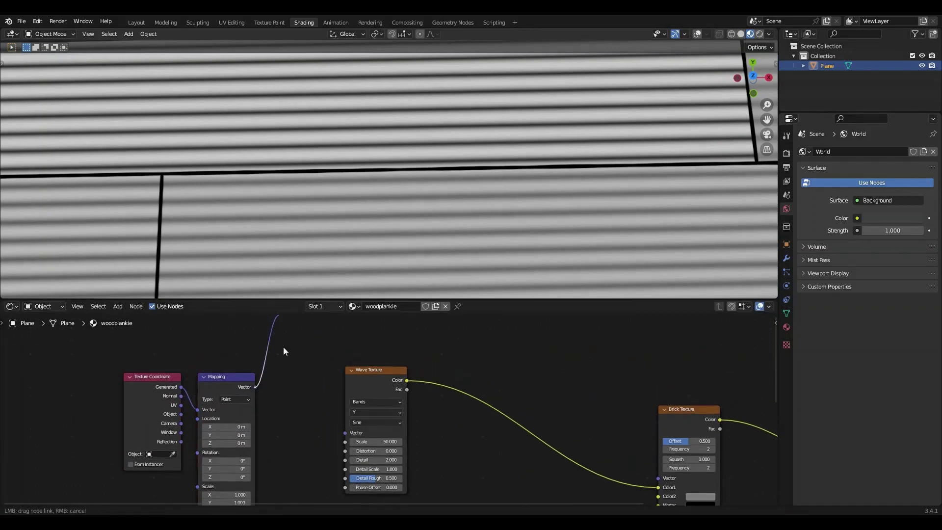
{"action": "left_click_drag", "start_coordinate": [221, 376], "coordinate": [252, 381]}
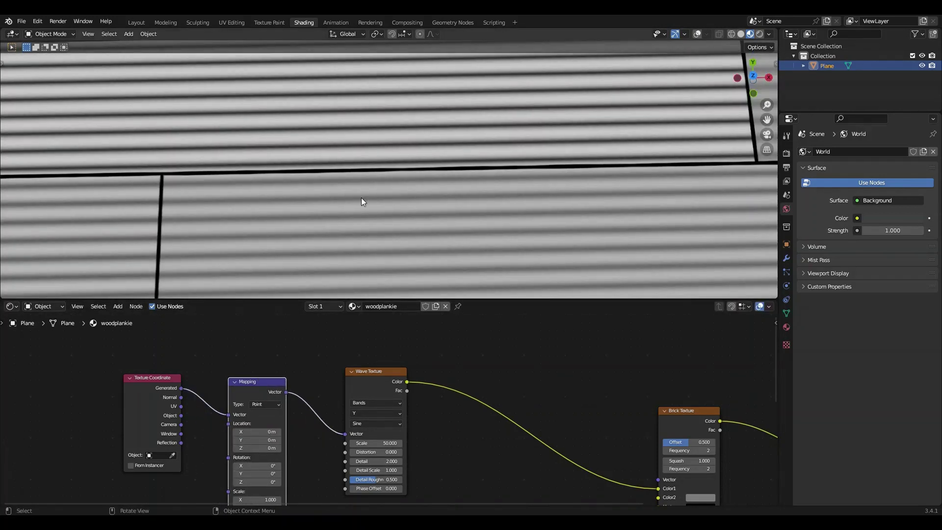
Set the Wave Texture's Detail Scale to 4.9.
{"action": "scroll", "coordinate": [362, 201], "scroll_direction": "down", "scroll_amount": 3}
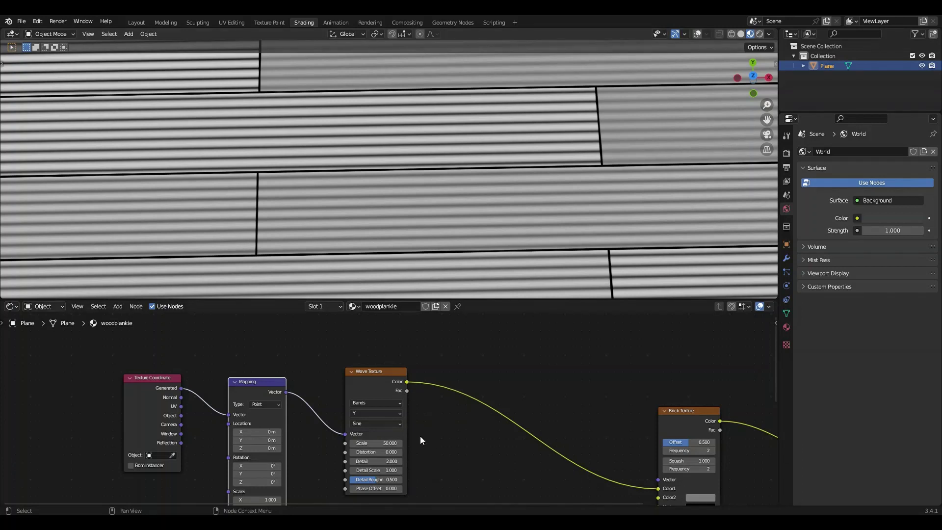
{"action": "scroll", "coordinate": [414, 451], "scroll_direction": "up", "scroll_amount": 3}
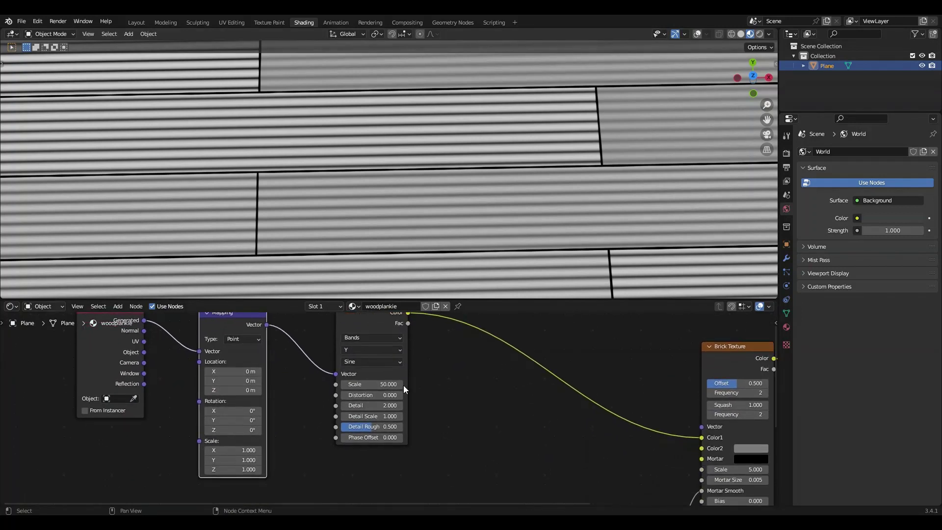
{"action": "scroll", "coordinate": [403, 385], "scroll_direction": "up", "scroll_amount": 2}
{"action": "double_click", "coordinate": [382, 418]}
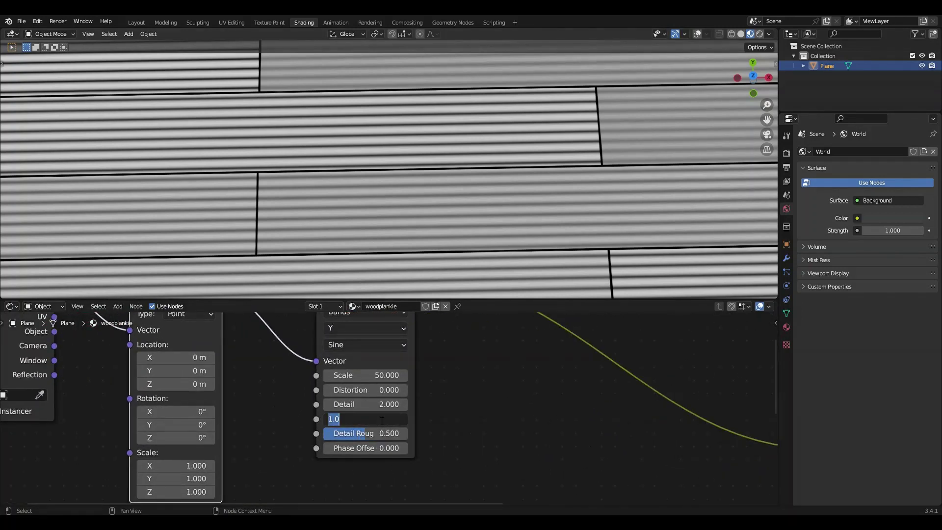
{"action": "type", "text": "4.9"}
{"action": "key", "text": "Return"}
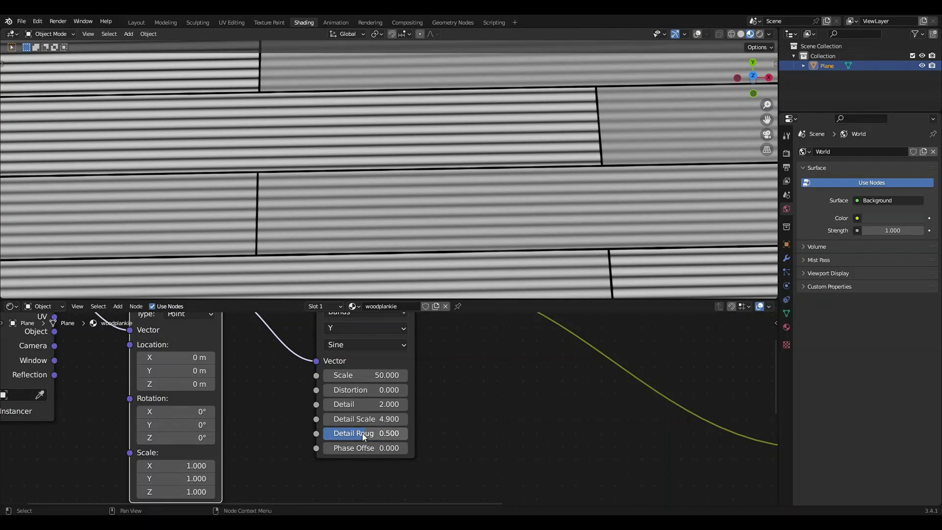
Try changing the Wave Texture's Detail Roughness and a Detail of 3.6, and restore Detail to 2.
{"action": "left_click_drag", "start_coordinate": [362, 432], "coordinate": [382, 437]}
{"action": "key", "text": "ctrl+z"}
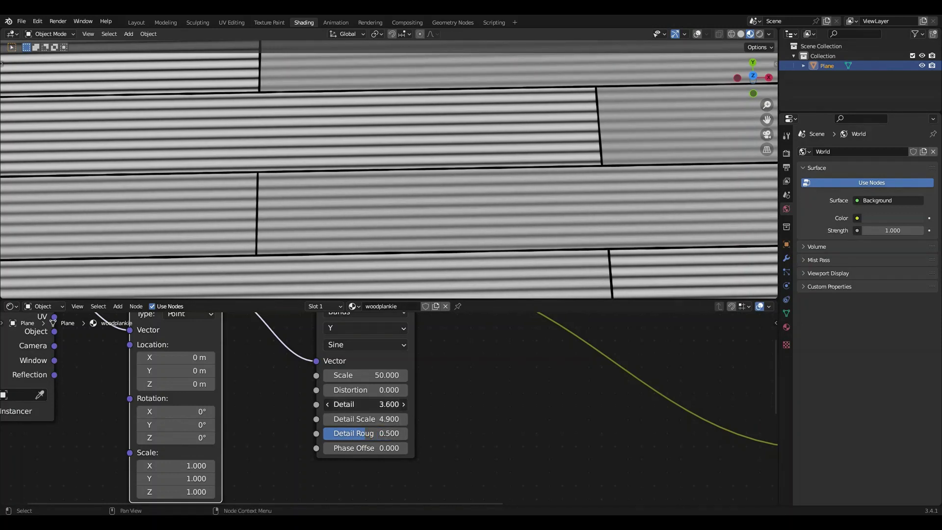
{"action": "key", "text": "ctrl+z"}
{"action": "left_click_drag", "start_coordinate": [375, 406], "coordinate": [363, 406]}
{"action": "left_click", "coordinate": [374, 409]}
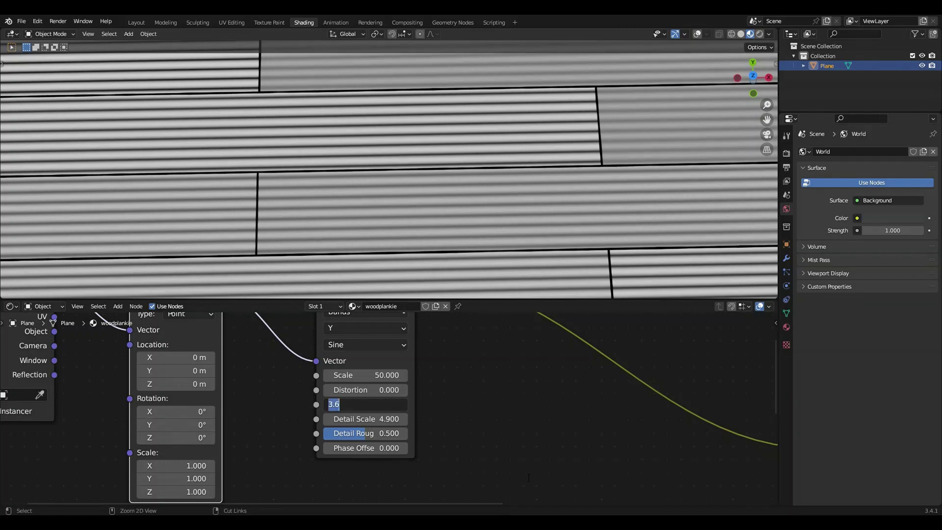
{"action": "type", "text": "2"}
{"action": "key", "text": "Return"}
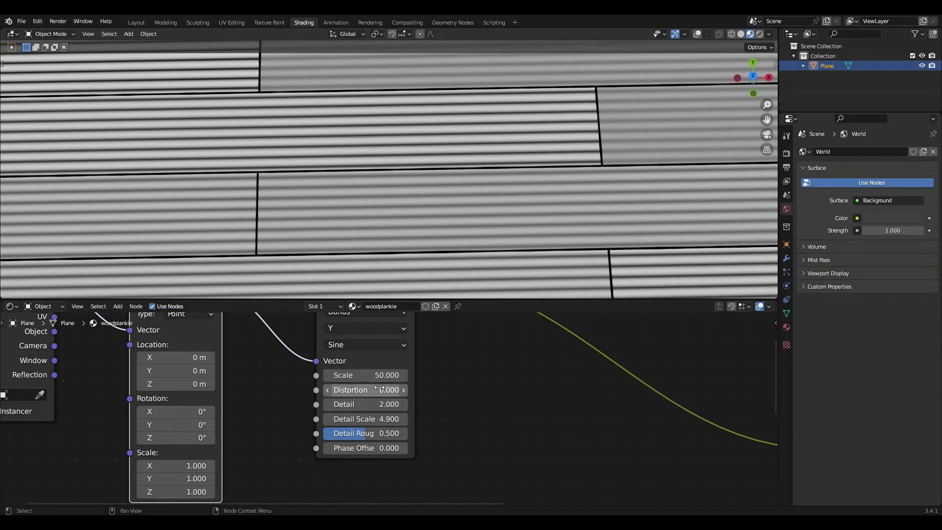
Try a Wave Texture Distortion of 2.3 and examine the wavy grain up close and across the planks.
{"action": "left_click_drag", "start_coordinate": [357, 390], "coordinate": [398, 390]}
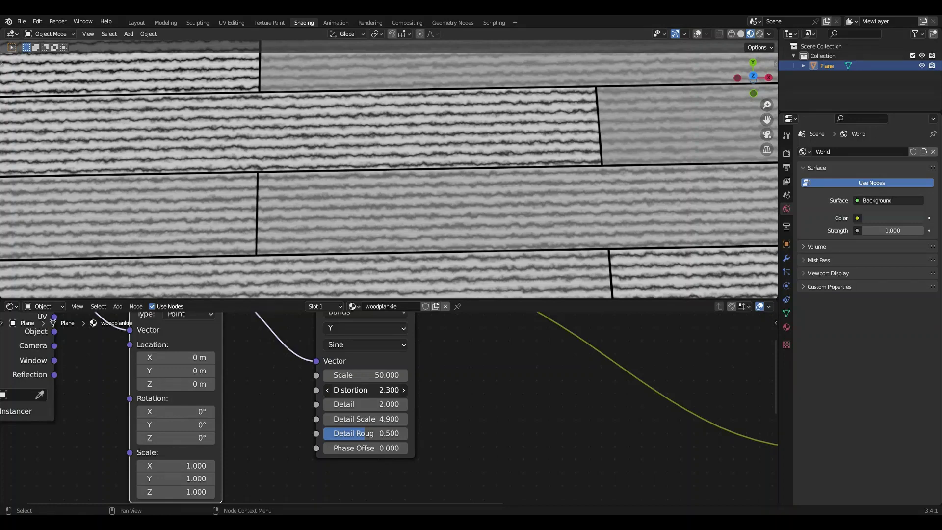
{"action": "scroll", "coordinate": [410, 214], "scroll_direction": "up", "scroll_amount": 6}
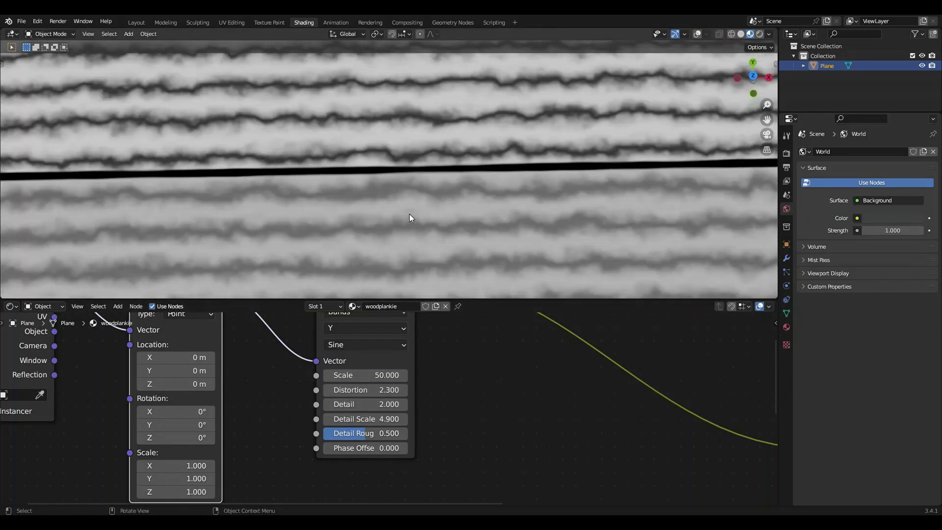
{"action": "scroll", "coordinate": [409, 214], "scroll_direction": "down", "scroll_amount": 6}
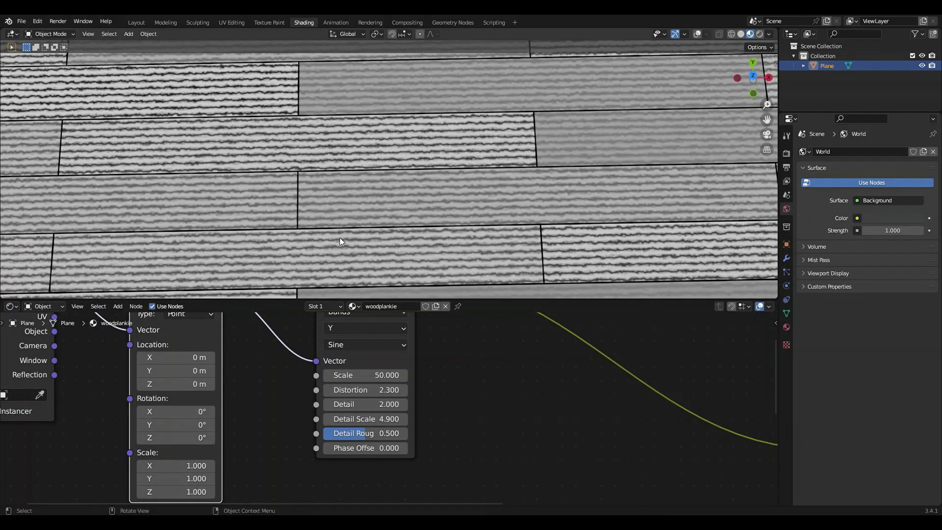
{"action": "middle_click_drag", "start_coordinate": [331, 242], "coordinate": [537, 222], "text": "shift"}
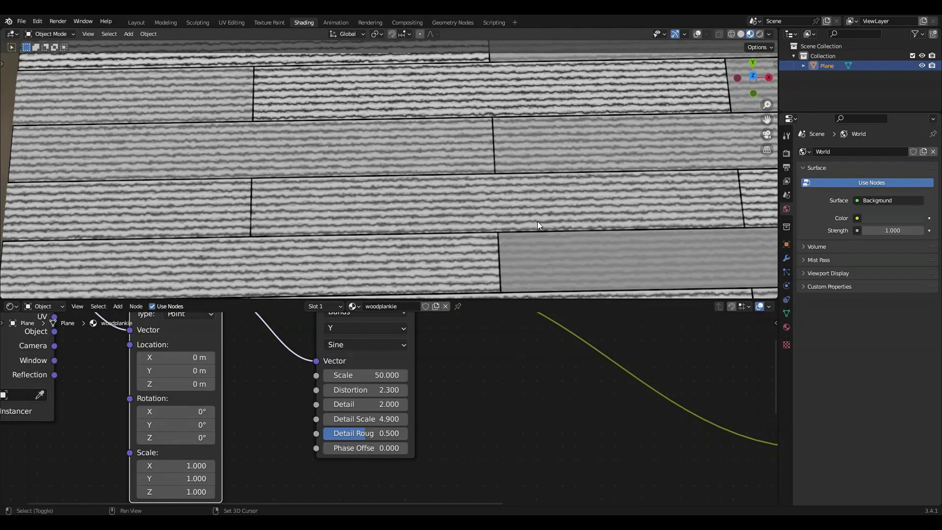
{"action": "middle_click_drag", "start_coordinate": [385, 222], "coordinate": [432, 236], "text": "shift"}
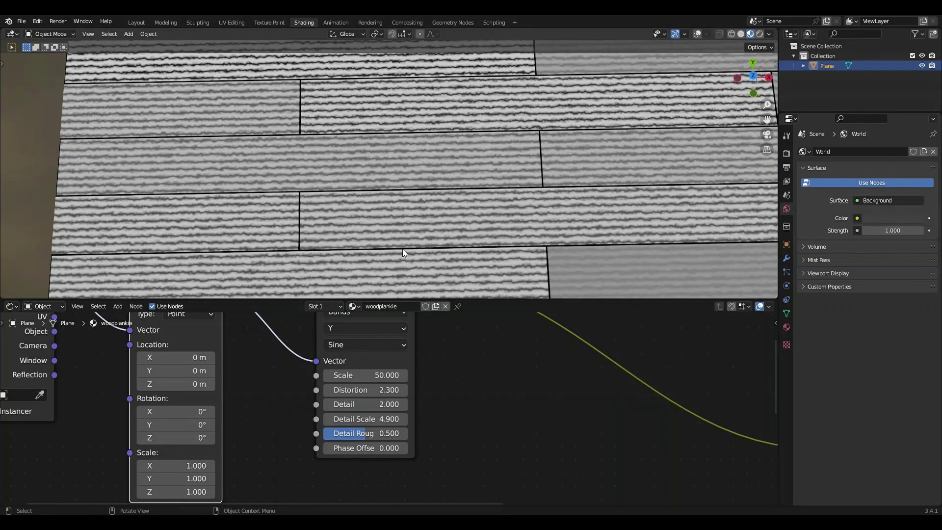
{"action": "scroll", "coordinate": [373, 245], "scroll_direction": "up", "scroll_amount": 3}
{"action": "scroll", "coordinate": [363, 247], "scroll_direction": "up", "scroll_amount": 2}
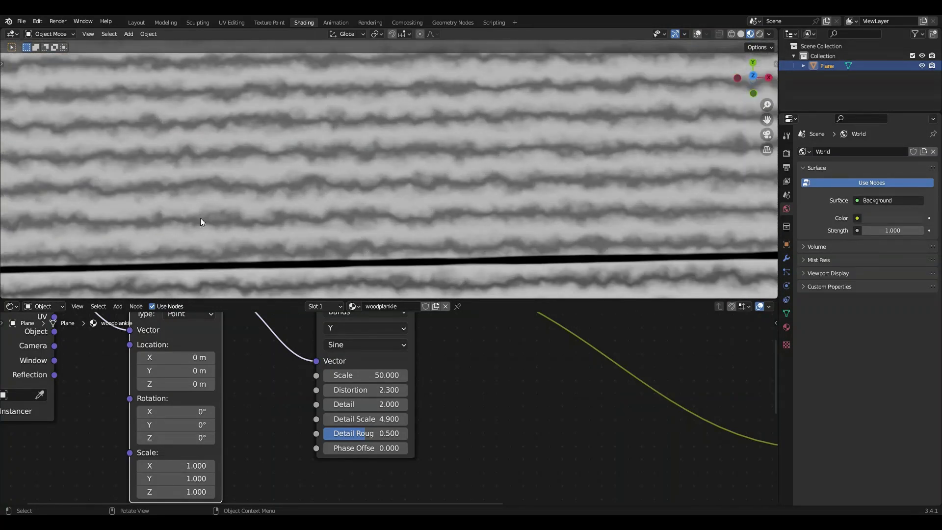
Set the Mapping node's X scale to 0.1 to stretch the grain along the planks, and inspect the result.
{"action": "middle_click_drag", "start_coordinate": [250, 454], "coordinate": [379, 377]}
{"action": "scroll", "coordinate": [380, 382], "scroll_direction": "up", "scroll_amount": 2}
{"action": "left_click", "coordinate": [233, 402]}
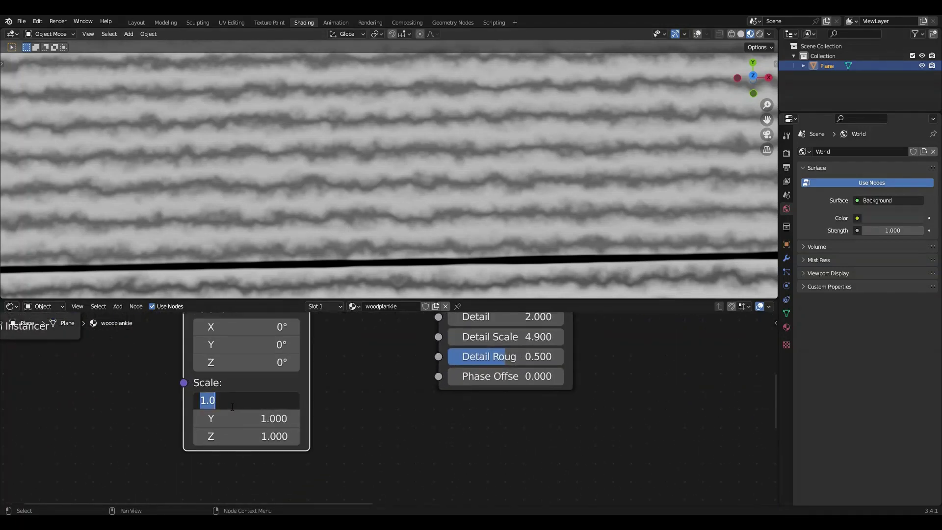
{"action": "type", "text": "0.1"}
{"action": "key", "text": "Return"}
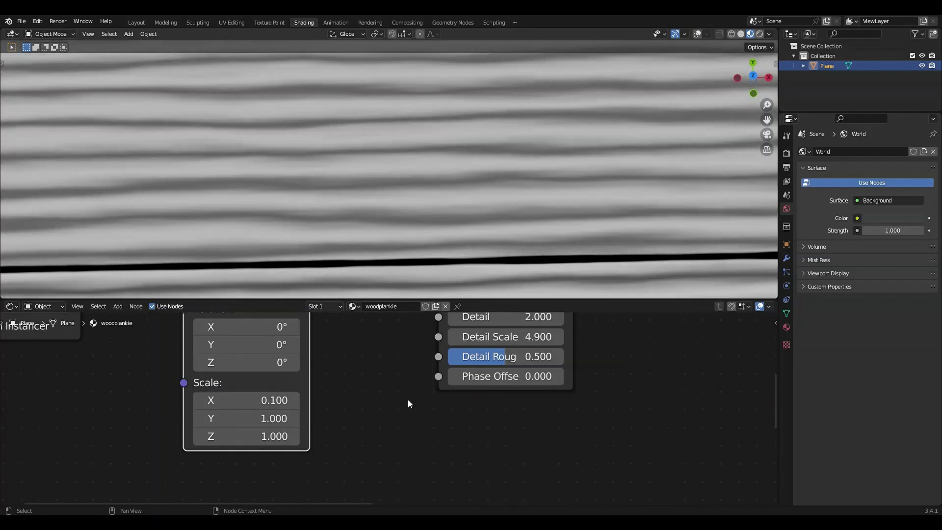
{"action": "scroll", "coordinate": [476, 229], "scroll_direction": "up", "scroll_amount": 5}
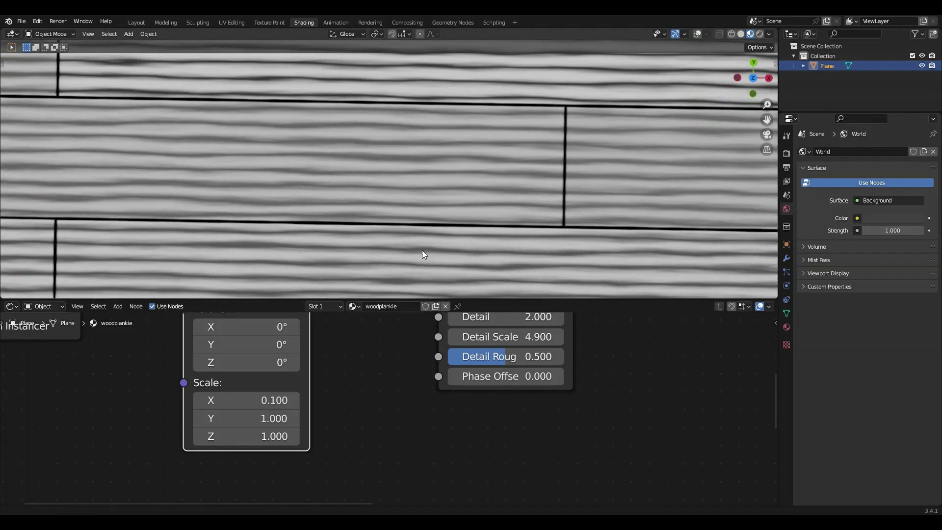
{"action": "middle_click_drag", "start_coordinate": [422, 251], "coordinate": [458, 236]}
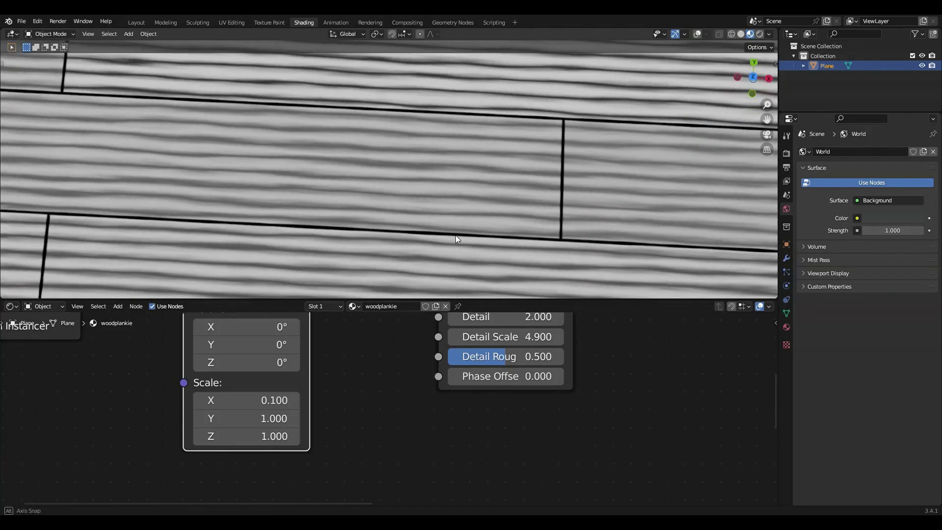
Set the Wave Texture's Distortion to 4.2 and check the wood grain along the planks from a low angle.
{"action": "middle_click_drag", "start_coordinate": [343, 354], "coordinate": [263, 389]}
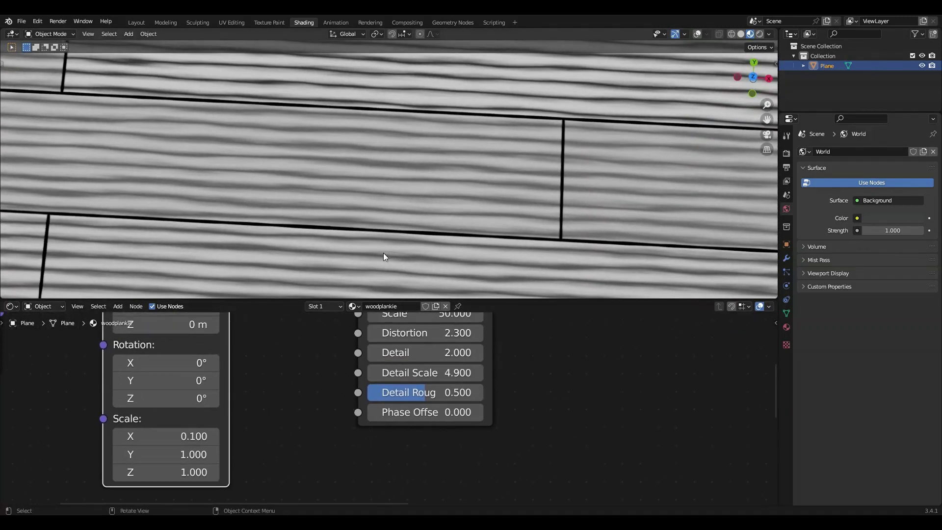
{"action": "middle_click_drag", "start_coordinate": [383, 252], "coordinate": [404, 275]}
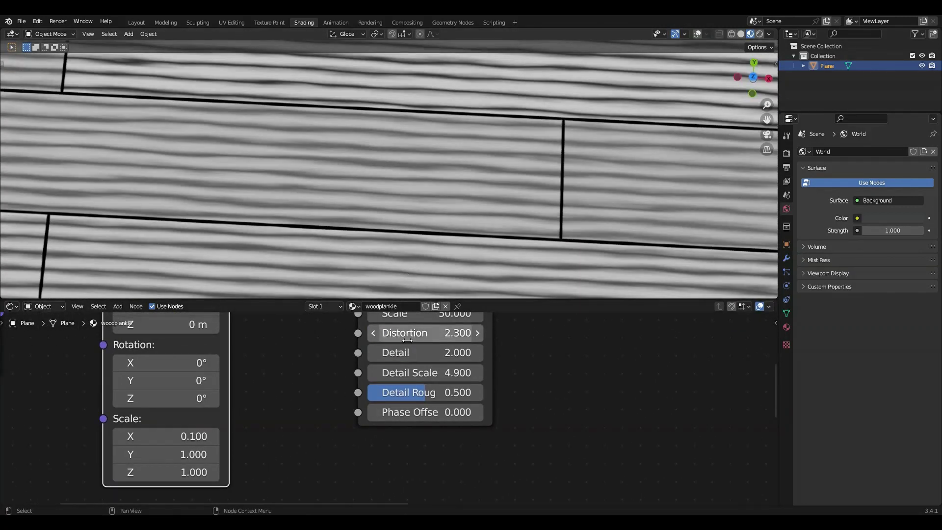
{"action": "left_click_drag", "start_coordinate": [422, 333], "coordinate": [494, 333]}
{"action": "scroll", "coordinate": [378, 218], "scroll_direction": "down", "scroll_amount": 4}
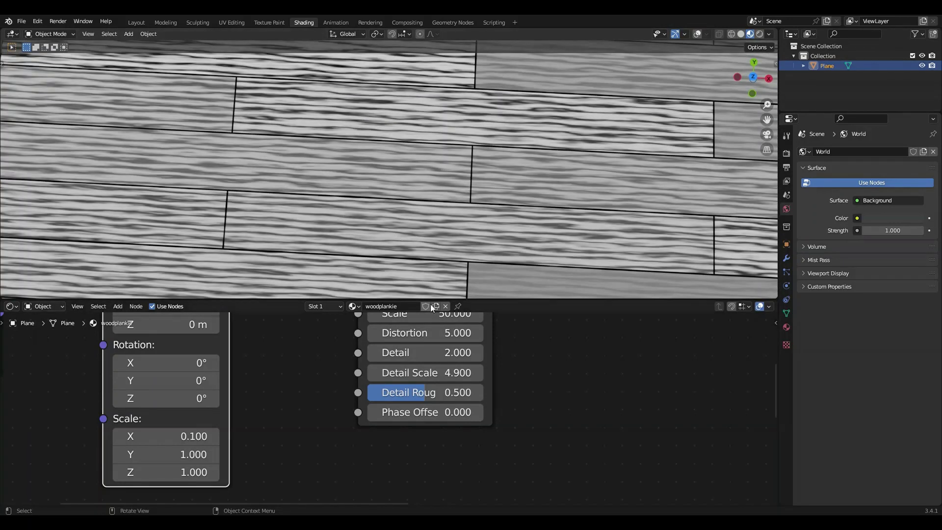
{"action": "middle_click_drag", "start_coordinate": [427, 333], "coordinate": [410, 358]}
{"action": "left_click_drag", "start_coordinate": [410, 358], "coordinate": [400, 359]}
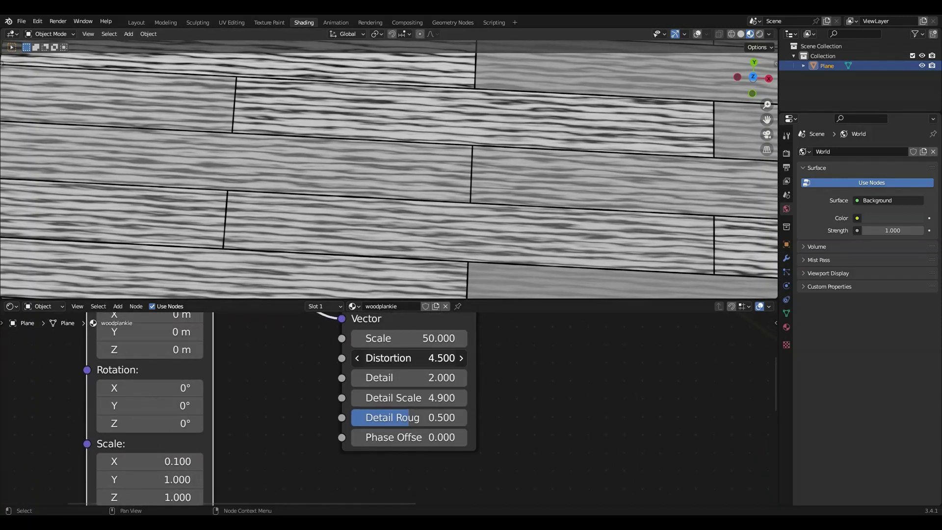
{"action": "left_click_drag", "start_coordinate": [410, 358], "coordinate": [410, 359]}
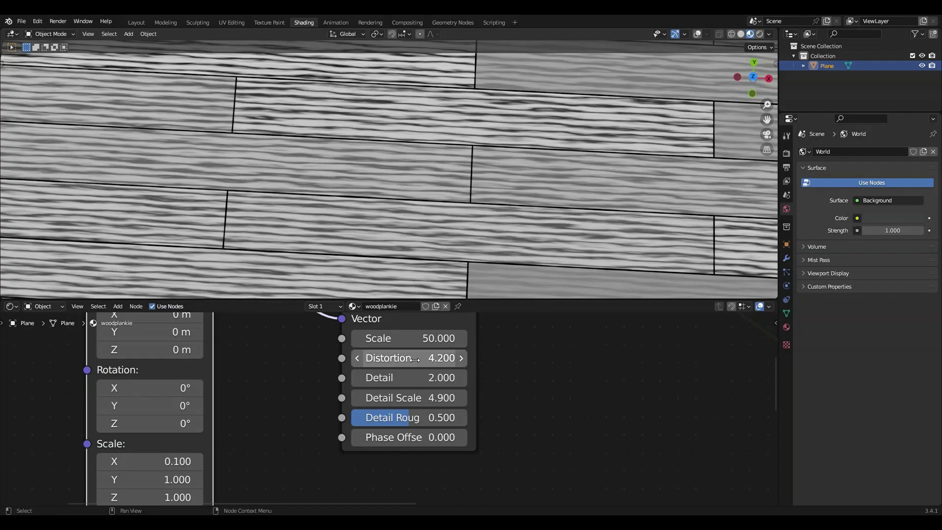
{"action": "middle_click_drag", "start_coordinate": [391, 221], "coordinate": [276, 136]}
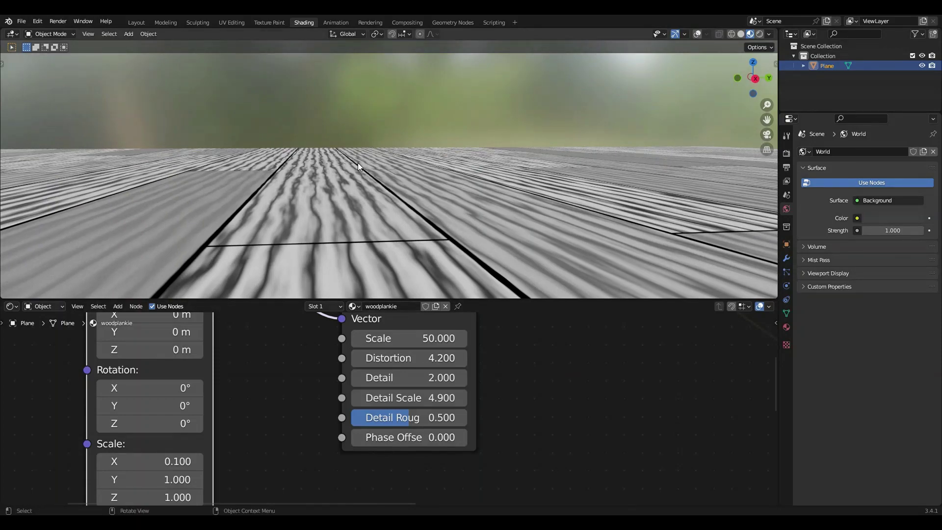
Check the distorted grain up close, and move the Texture Coordinate, Mapping and Wave Texture nodes together, clear of the Brick Texture.
{"action": "middle_click_drag", "start_coordinate": [405, 209], "coordinate": [503, 255]}
{"action": "scroll", "coordinate": [455, 239], "scroll_direction": "up", "scroll_amount": 4}
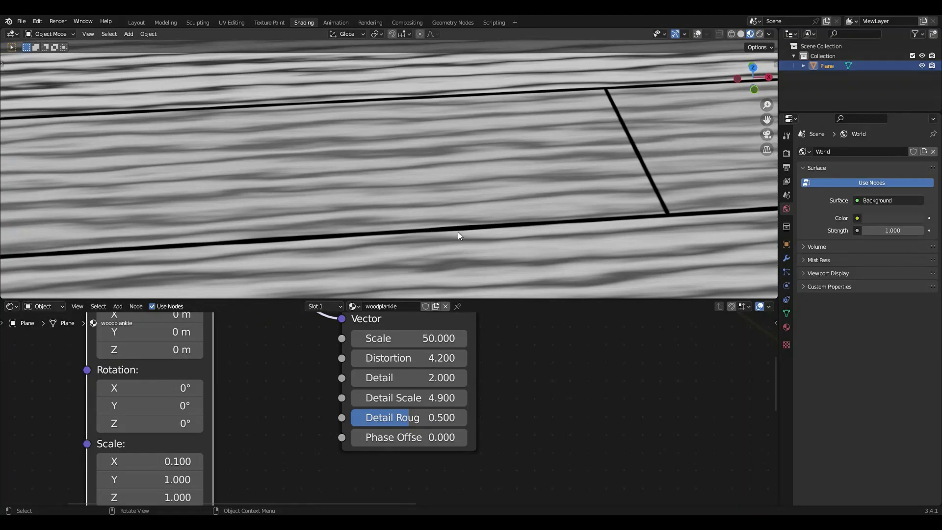
{"action": "middle_click_drag", "start_coordinate": [333, 249], "coordinate": [414, 207]}
{"action": "scroll", "coordinate": [383, 219], "scroll_direction": "down", "scroll_amount": 6}
{"action": "scroll", "coordinate": [560, 405], "scroll_direction": "down", "scroll_amount": 4}
{"action": "scroll", "coordinate": [551, 393], "scroll_direction": "down", "scroll_amount": 2}
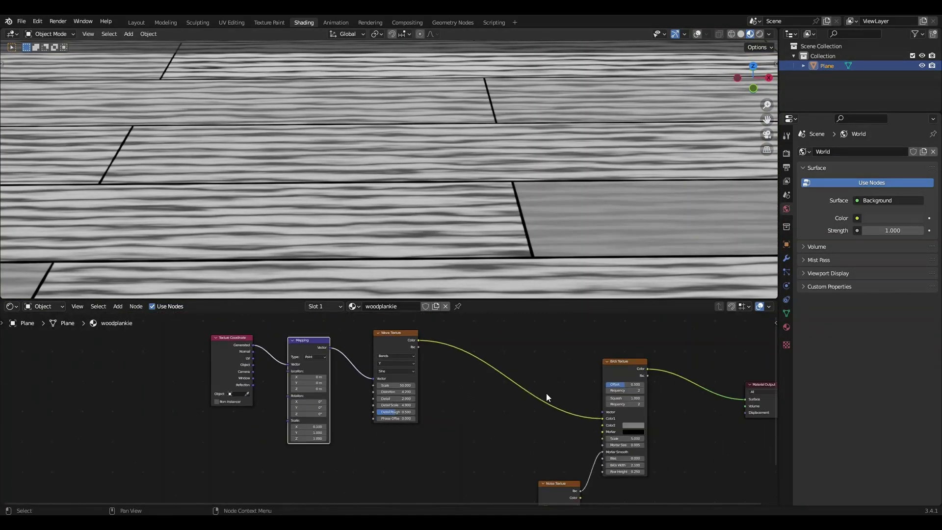
{"action": "left_click_drag", "start_coordinate": [147, 355], "coordinate": [413, 370]}
{"action": "left_click_drag", "start_coordinate": [373, 345], "coordinate": [394, 333]}
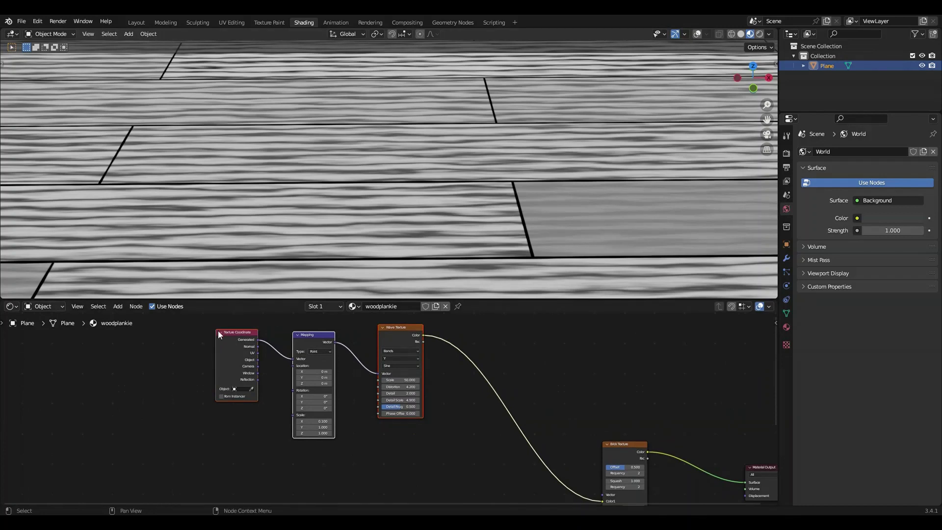
{"action": "left_click_drag", "start_coordinate": [228, 334], "coordinate": [290, 343]}
{"action": "middle_click_drag", "start_coordinate": [490, 443], "coordinate": [418, 366]}
{"action": "scroll", "coordinate": [418, 366], "scroll_direction": "up", "scroll_amount": 2}
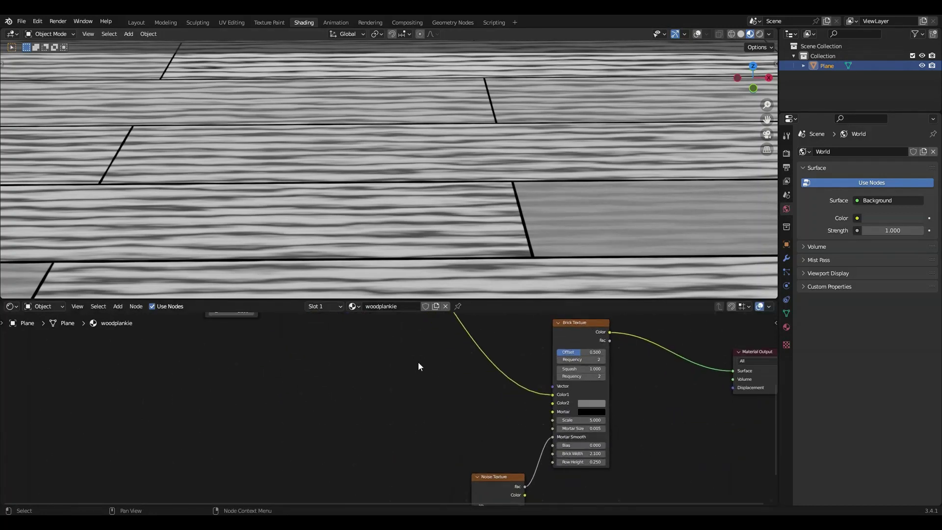
Replace the Wave Texture feeding the Brick Texture's Color1 with a new Noise Texture's Fac output, at a Scale of 126.3.
{"action": "left_click_drag", "start_coordinate": [551, 396], "coordinate": [276, 388]}
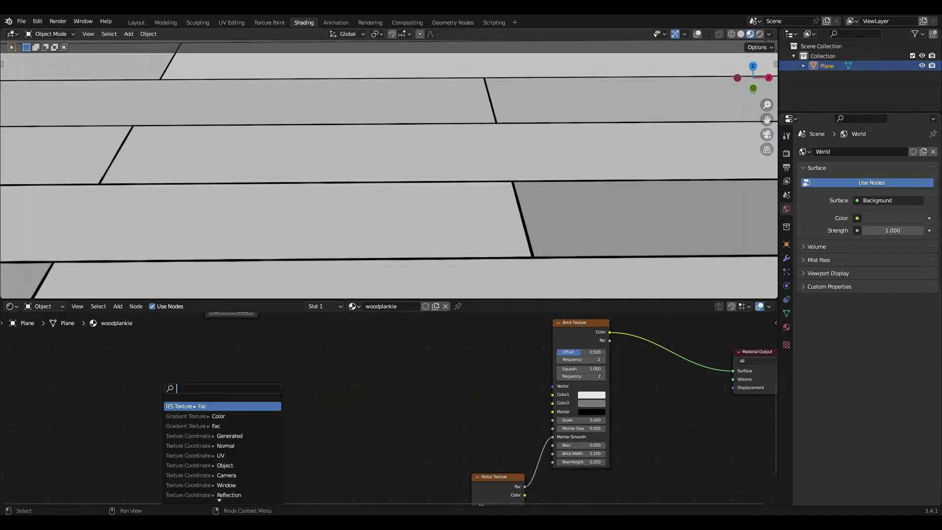
{"action": "type", "text": "noise"}
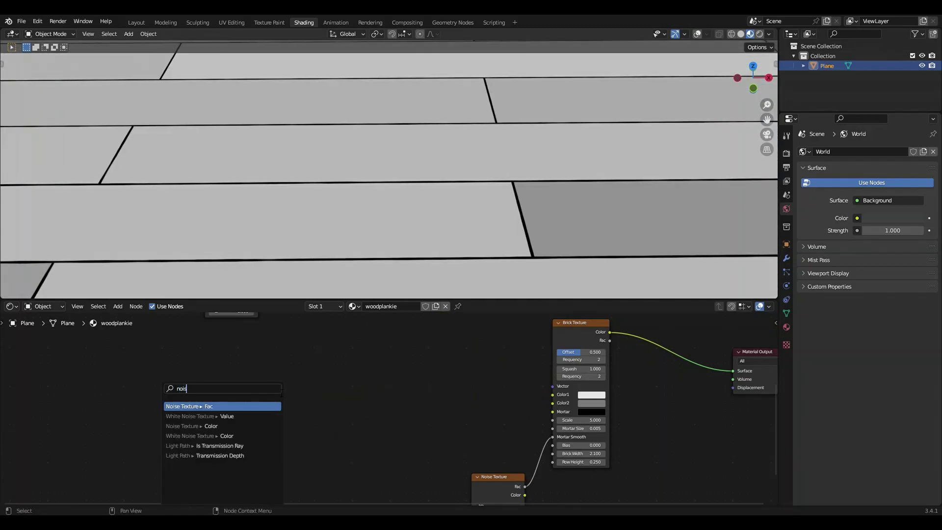
{"action": "left_click", "coordinate": [240, 406]}
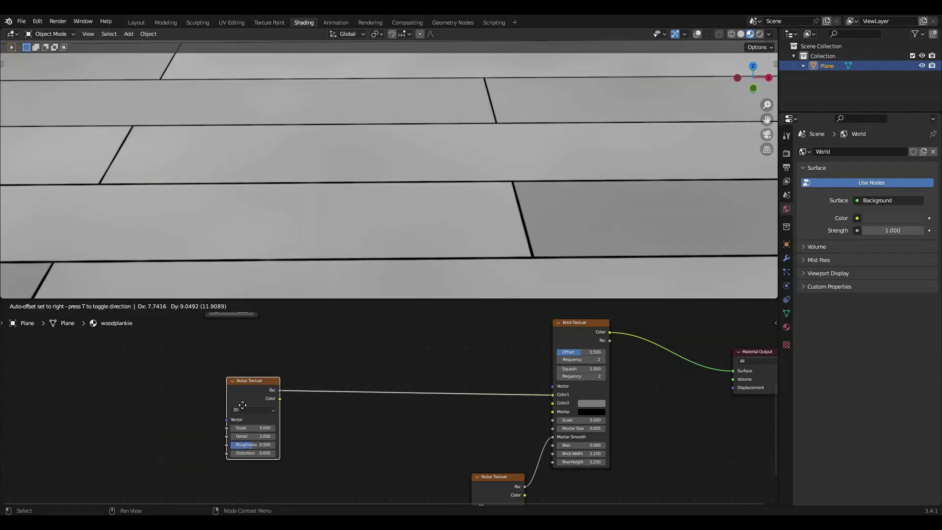
{"action": "left_click", "coordinate": [243, 405]}
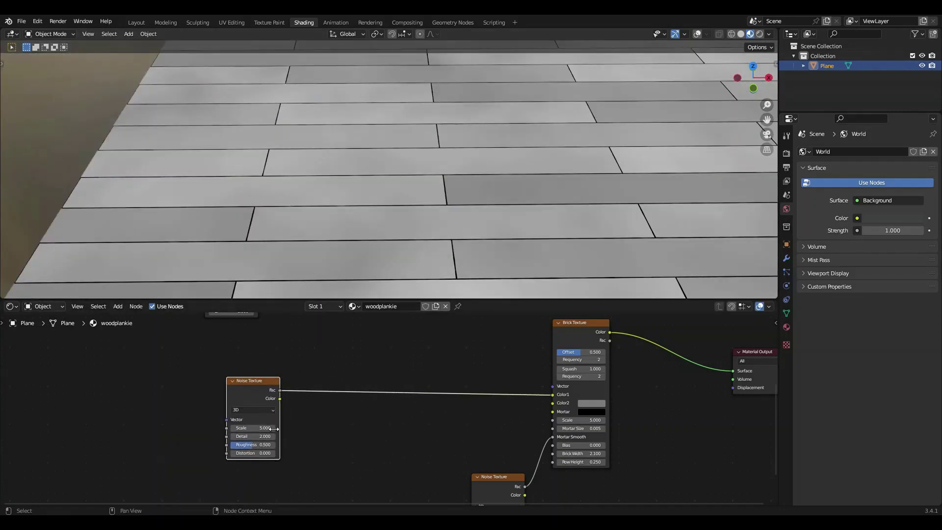
{"action": "left_click_drag", "start_coordinate": [252, 428], "coordinate": [292, 428]}
{"action": "middle_click_drag", "start_coordinate": [524, 244], "coordinate": [481, 260]}
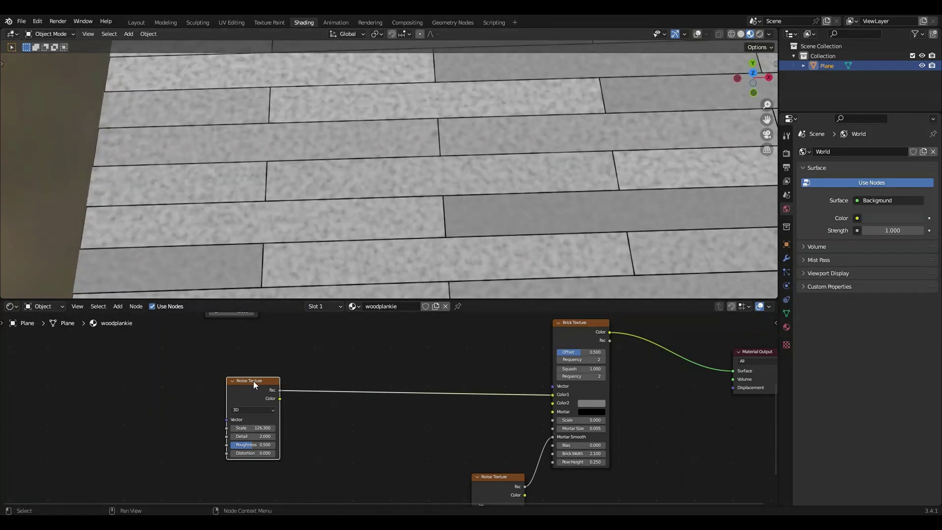
Add a texture coordinate setup to the new Noise Texture and delete its Mapping node, keeping only the Texture Coordinate.
{"action": "key", "text": "ctrl+t"}
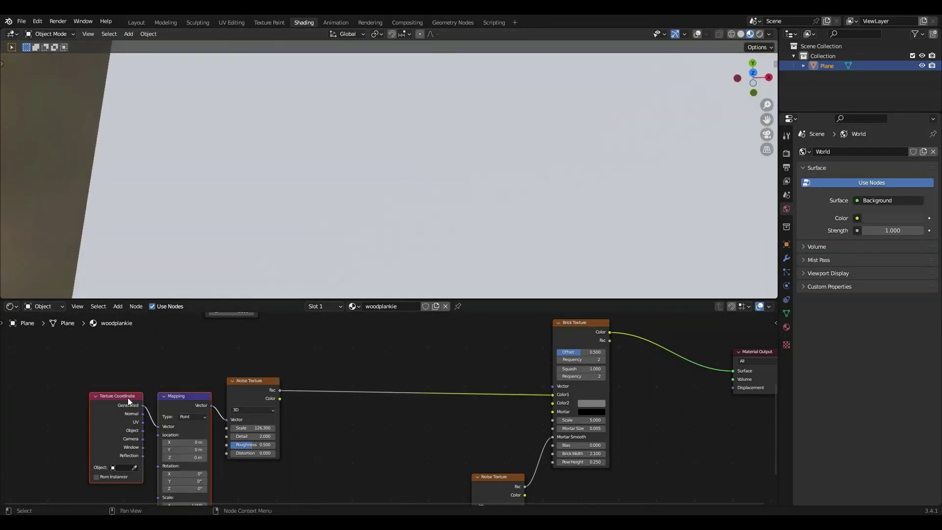
{"action": "left_click_drag", "start_coordinate": [127, 398], "coordinate": [92, 376]}
{"action": "left_click", "coordinate": [139, 377]}
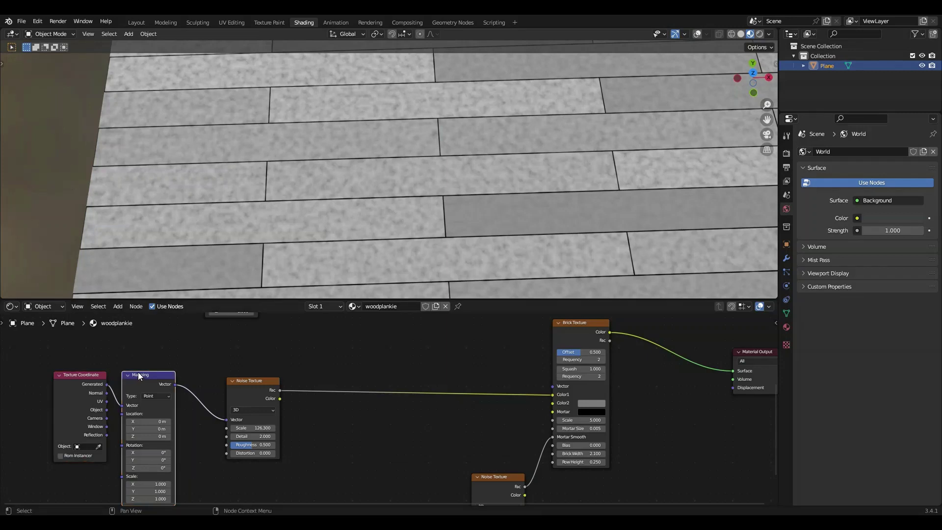
{"action": "key", "text": "x"}
{"action": "left_click", "coordinate": [72, 384]}
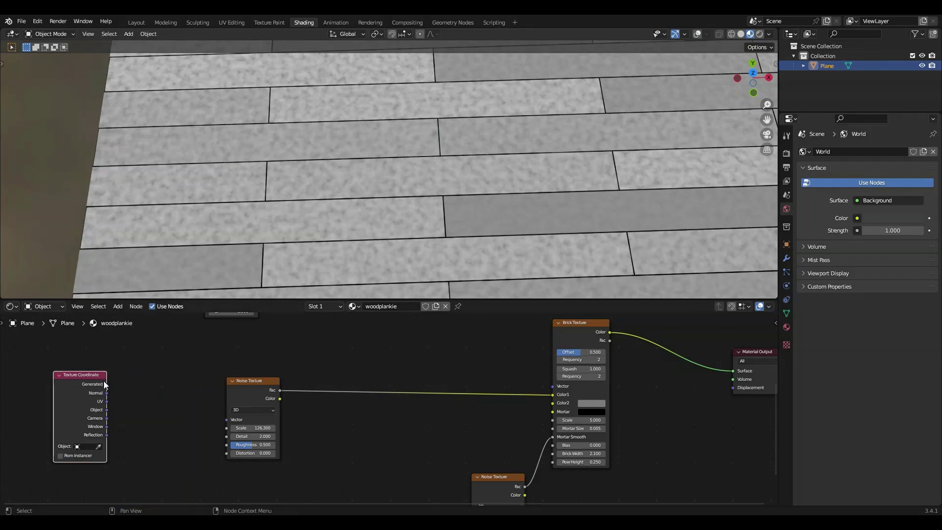
Add a Separate XYZ node on the Generated output and connect its Y output to the Noise Texture's Vector.
{"action": "left_click_drag", "start_coordinate": [105, 384], "coordinate": [145, 388]}
{"action": "type", "text": "se"}
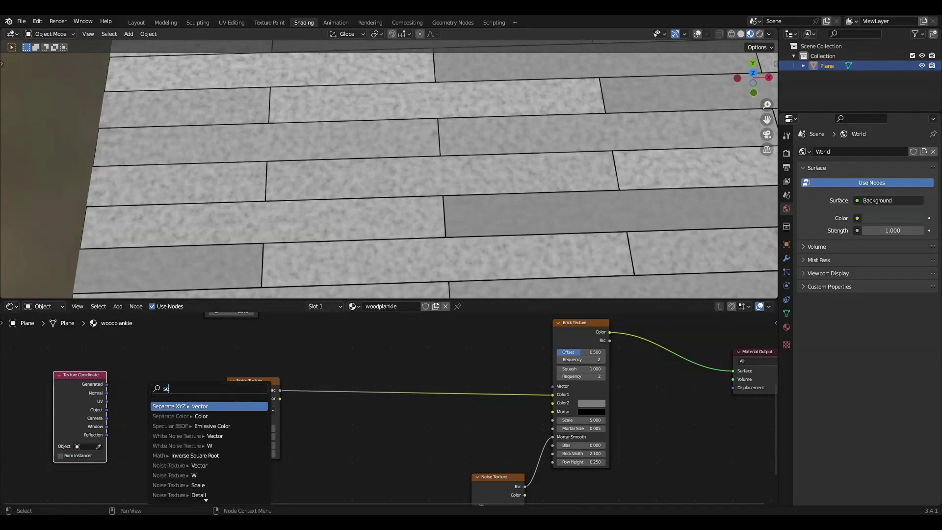
{"action": "key", "text": "Return"}
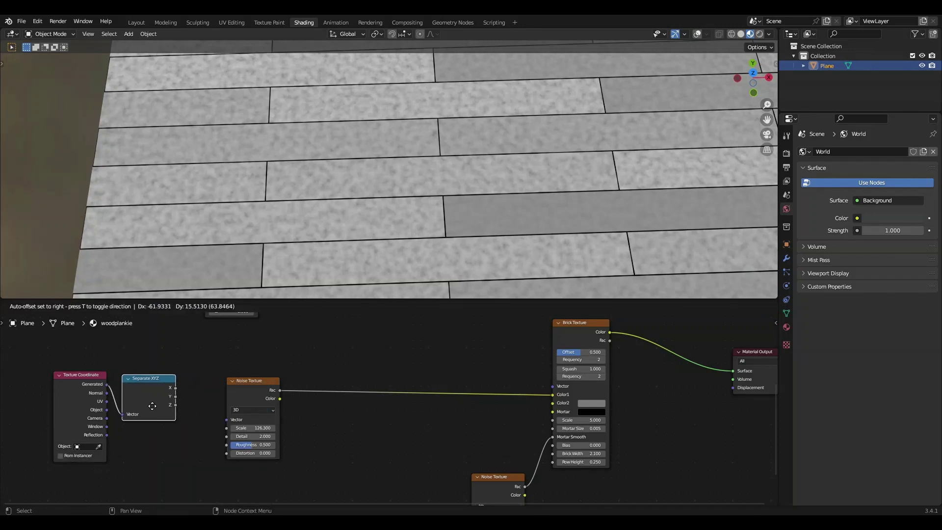
{"action": "left_click", "coordinate": [162, 393]}
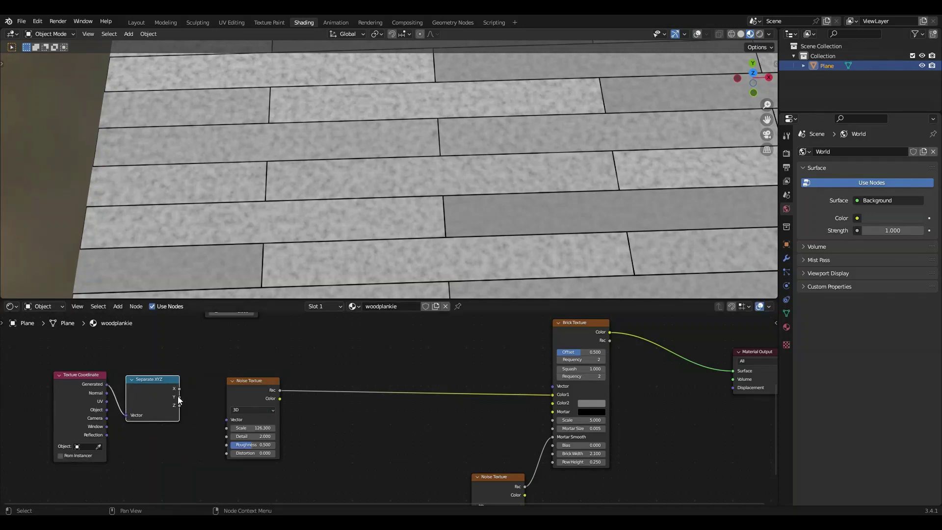
{"action": "left_click_drag", "start_coordinate": [179, 397], "coordinate": [225, 420]}
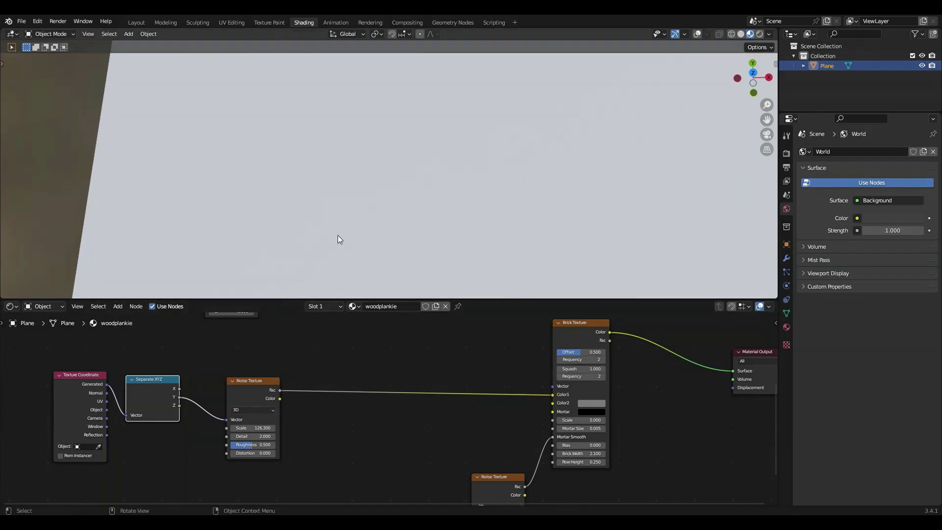
{"action": "scroll", "coordinate": [347, 244], "scroll_direction": "up", "scroll_amount": 2}
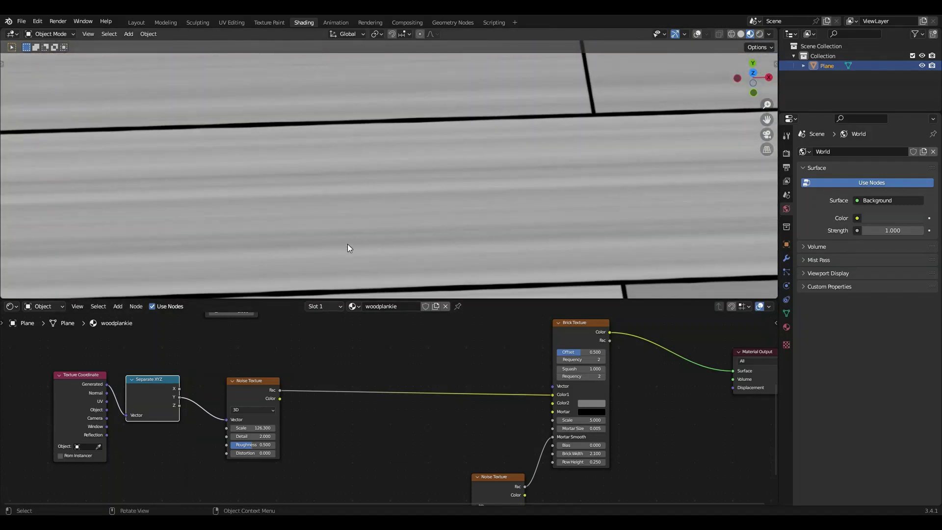
Set the grain Noise Texture's Detail to 0.7, Roughness to 0.675 and Distortion to 6.1, and inspect the planks from a low angle.
{"action": "mouse_move", "coordinate": [253, 436]}
{"action": "left_mouse_down"}
{"action": "mouse_move", "coordinate": [274, 436]}
{"action": "mouse_move", "coordinate": [246, 436]}
{"action": "left_mouse_up"}
{"action": "mouse_move", "coordinate": [251, 445]}
{"action": "left_mouse_down"}
{"action": "mouse_move", "coordinate": [300, 453]}
{"action": "mouse_move", "coordinate": [262, 453]}
{"action": "mouse_move", "coordinate": [275, 453]}
{"action": "left_mouse_up"}
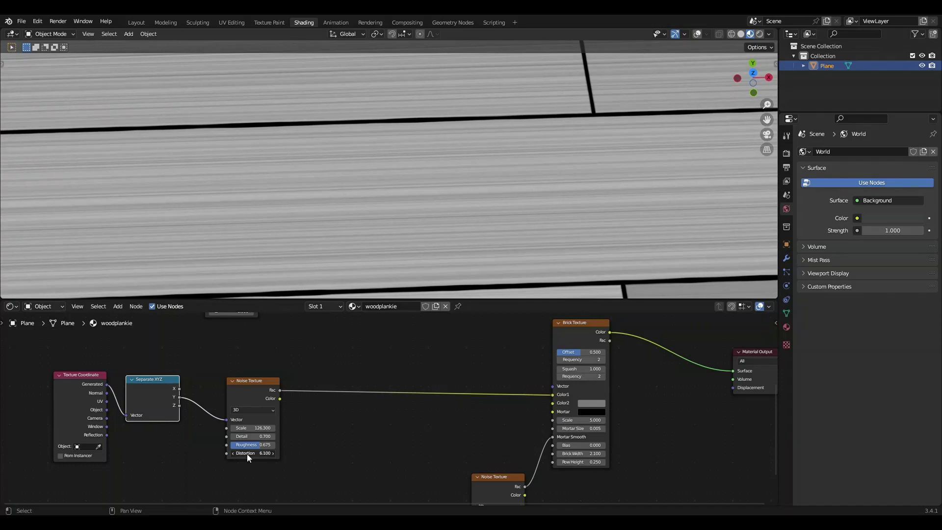
{"action": "middle_click_drag", "start_coordinate": [407, 260], "coordinate": [303, 186]}
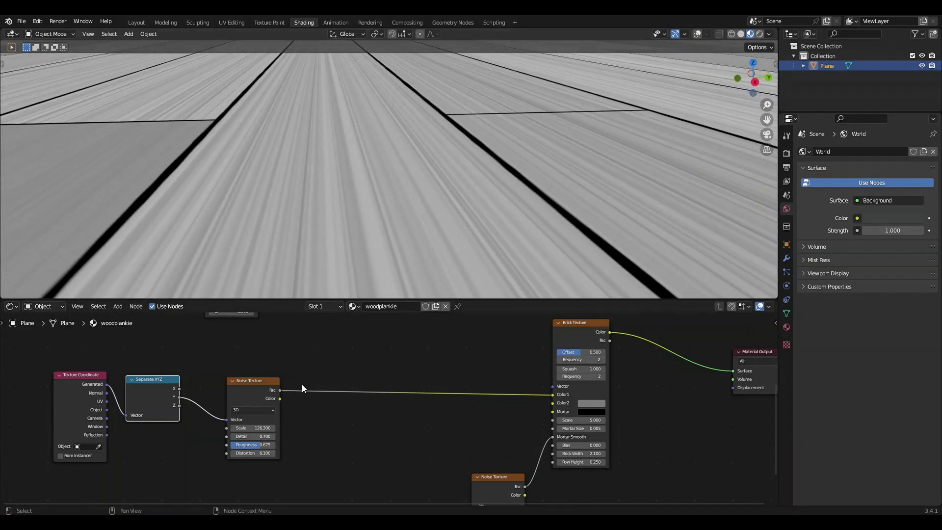
{"action": "scroll", "coordinate": [302, 384], "scroll_direction": "down", "scroll_amount": 1}
{"action": "scroll", "coordinate": [334, 207], "scroll_direction": "down", "scroll_amount": 5}
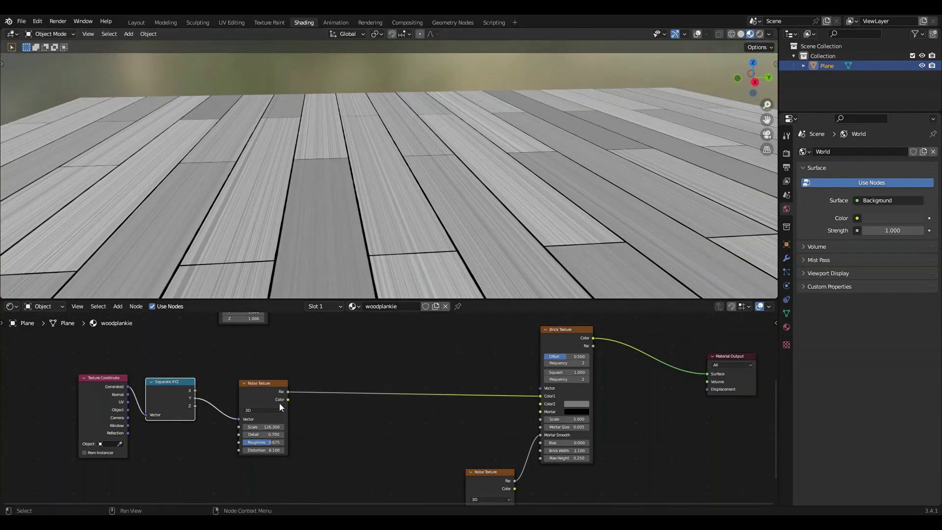
Move the Noise Texture closer to Separate XYZ, and set its Roughness to 0.567 and Distortion to 6.8.
{"action": "left_click_drag", "start_coordinate": [263, 396], "coordinate": [240, 387]}
{"action": "middle_click_drag", "start_coordinate": [277, 289], "coordinate": [314, 262]}
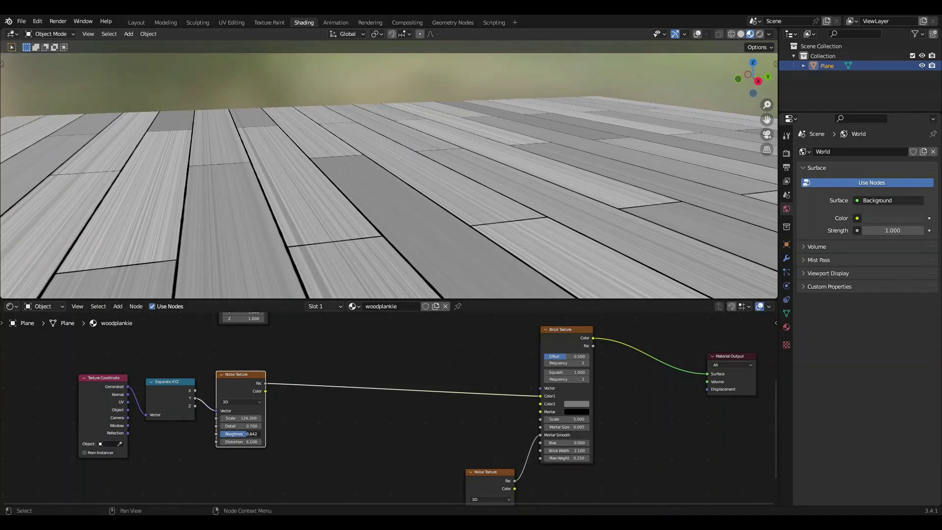
{"action": "left_click_drag", "start_coordinate": [244, 441], "coordinate": [249, 441]}
{"action": "scroll", "coordinate": [255, 376], "scroll_direction": "down", "scroll_amount": 1}
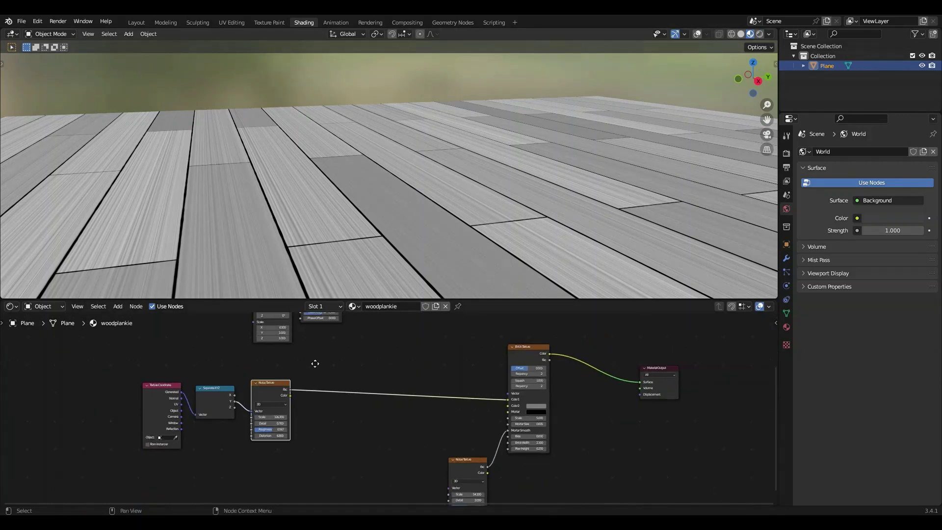
Insert a ColorRamp between the Noise Texture's Fac and the Brick Texture's Color1, and remove the stray link into Color2.
{"action": "middle_click_drag", "start_coordinate": [315, 364], "coordinate": [273, 426]}
{"action": "left_click_drag", "start_coordinate": [249, 463], "coordinate": [336, 446]}
{"action": "type", "text": "colo"}
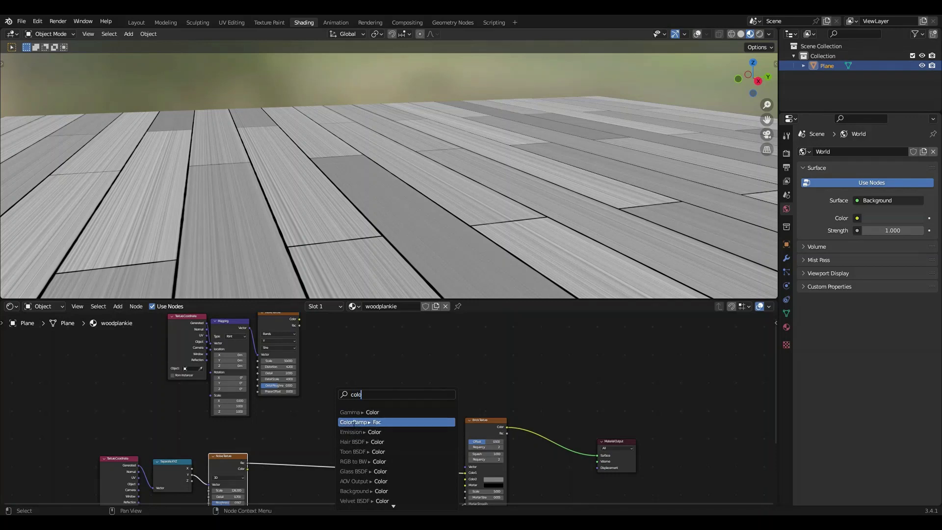
{"action": "left_click", "coordinate": [355, 422]}
{"action": "left_click_drag", "start_coordinate": [369, 454], "coordinate": [462, 472]}
{"action": "scroll", "coordinate": [441, 452], "scroll_direction": "up", "scroll_amount": 2}
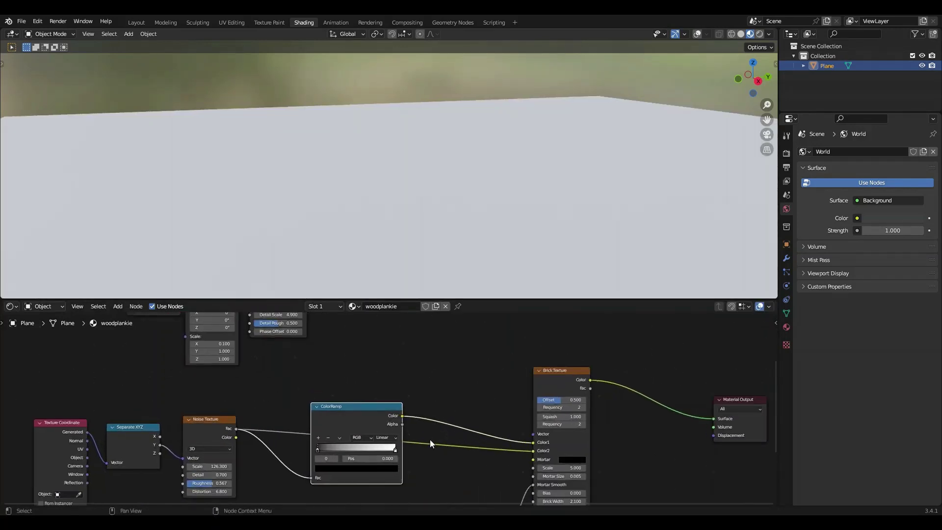
{"action": "left_click_drag", "start_coordinate": [540, 452], "coordinate": [360, 476]}
{"action": "scroll", "coordinate": [337, 486], "scroll_direction": "up", "scroll_amount": 2}
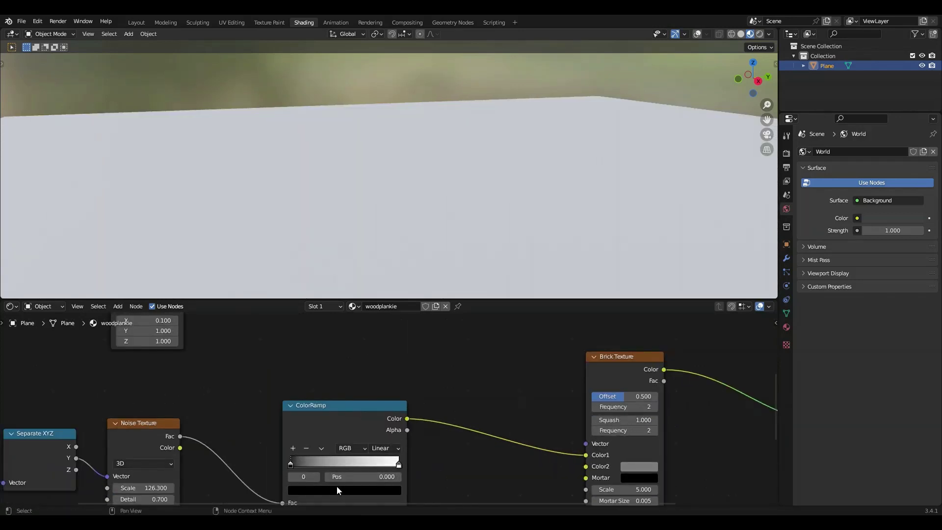
Color the ColorRamp's first stop a very dark red-brown and its last stop a lighter muted reddish brown.
{"action": "left_click", "coordinate": [337, 490]}
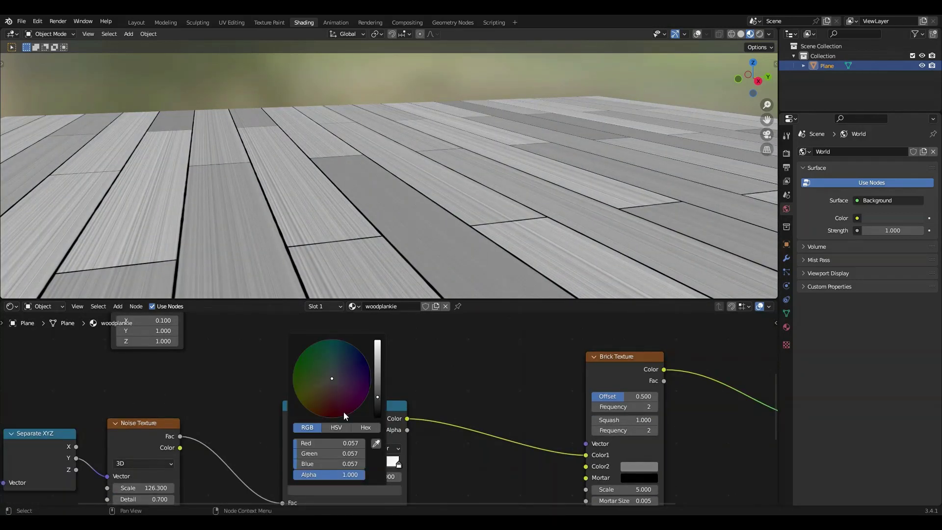
{"action": "left_click_drag", "start_coordinate": [344, 415], "coordinate": [320, 415]}
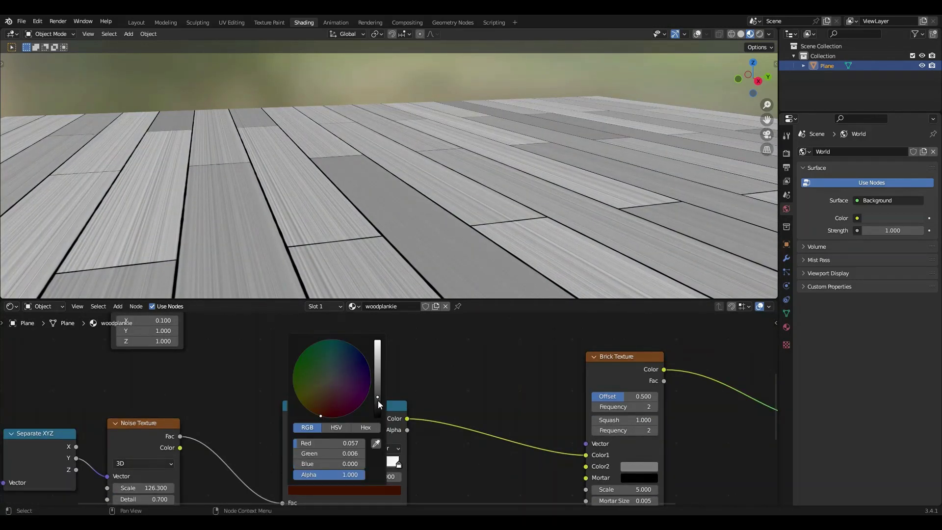
{"action": "left_click_drag", "start_coordinate": [378, 400], "coordinate": [378, 415]}
{"action": "left_click", "coordinate": [399, 464]}
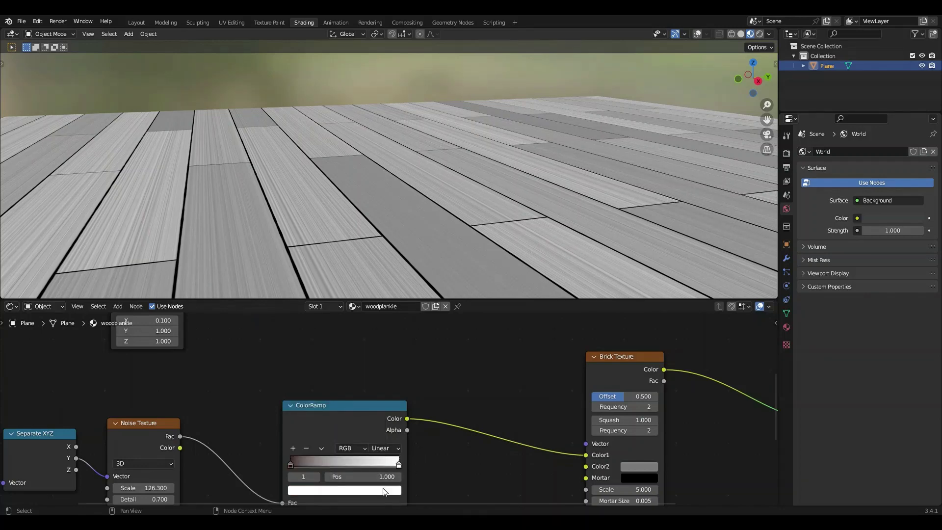
{"action": "left_click", "coordinate": [343, 490]}
{"action": "left_click_drag", "start_coordinate": [377, 343], "coordinate": [377, 388]}
{"action": "left_click", "coordinate": [327, 405]}
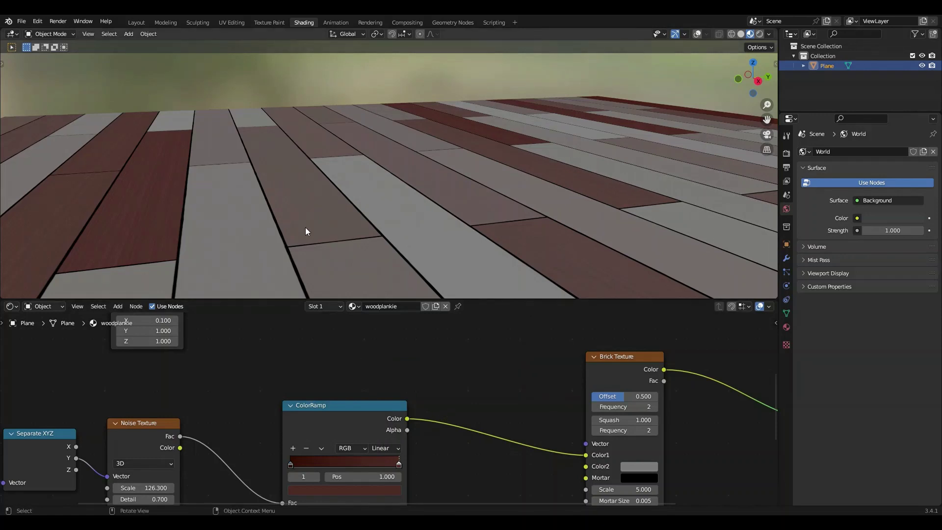
Move the ColorRamp's dark stop to position 0.395 and its lighter stop to 0.791 to sharpen the grain contrast.
{"action": "middle_click_drag", "start_coordinate": [305, 227], "coordinate": [386, 261]}
{"action": "scroll", "coordinate": [386, 261], "scroll_direction": "up", "scroll_amount": 6}
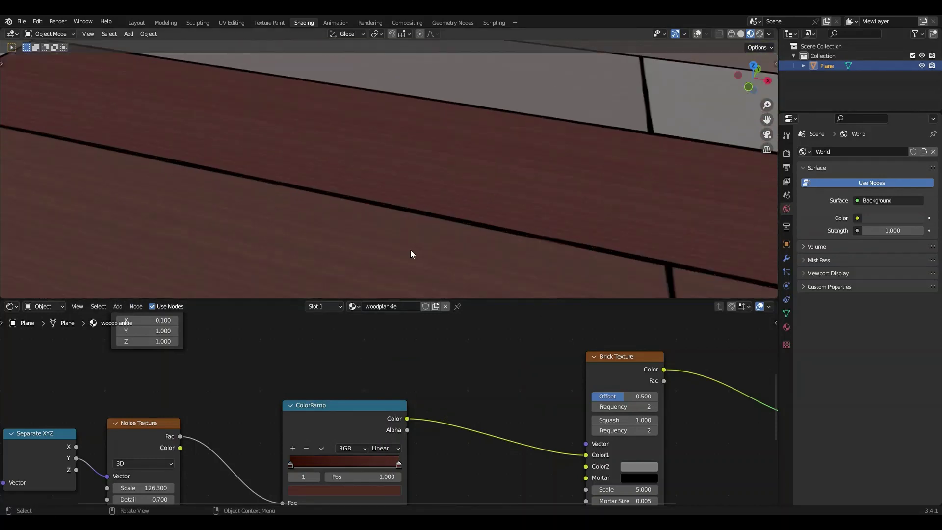
{"action": "left_click_drag", "start_coordinate": [293, 464], "coordinate": [337, 470]}
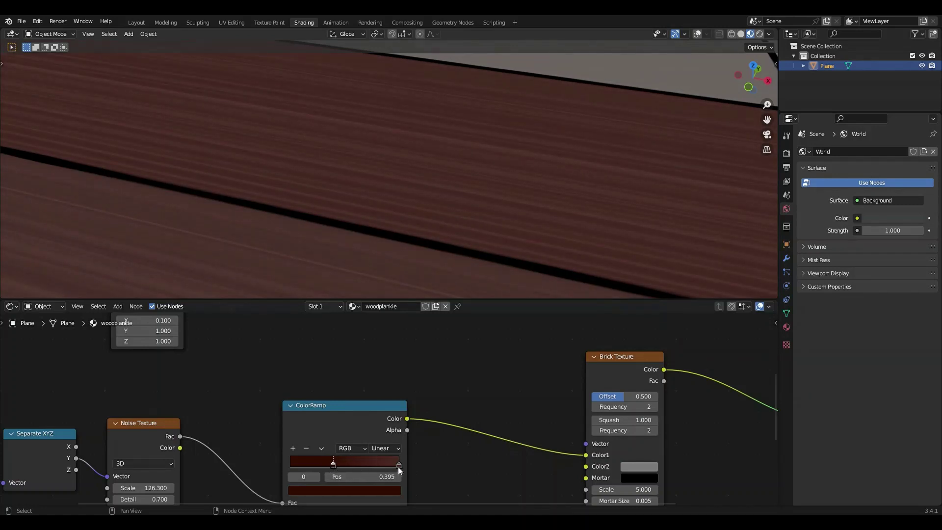
{"action": "left_click_drag", "start_coordinate": [398, 466], "coordinate": [393, 463]}
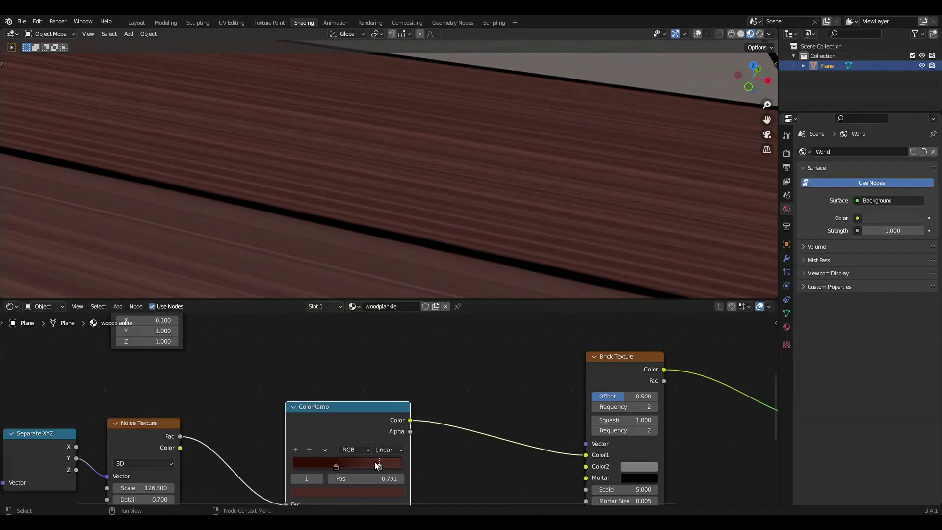
{"action": "scroll", "coordinate": [499, 251], "scroll_direction": "down", "scroll_amount": 5}
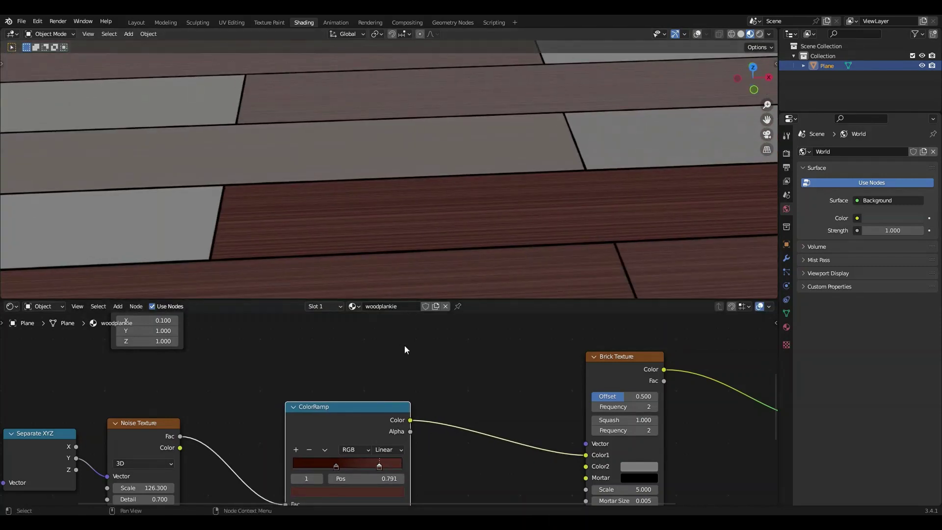
Add a ColorRamp fed by the Wave Texture's Color output and place it beside the Wave Texture.
{"action": "scroll", "coordinate": [350, 371], "scroll_direction": "down", "scroll_amount": 4}
{"action": "middle_click_drag", "start_coordinate": [349, 367], "coordinate": [343, 374]}
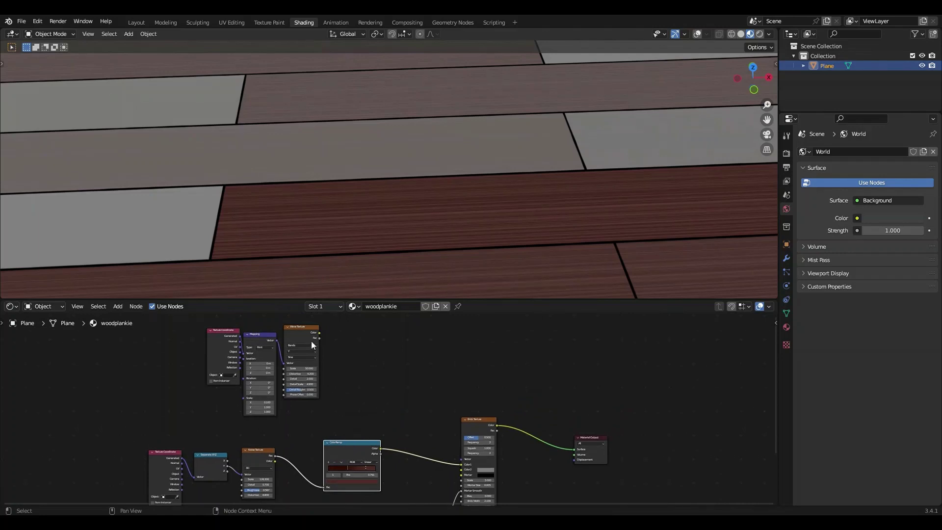
{"action": "left_click_drag", "start_coordinate": [319, 333], "coordinate": [374, 394]}
{"action": "type", "text": "col"}
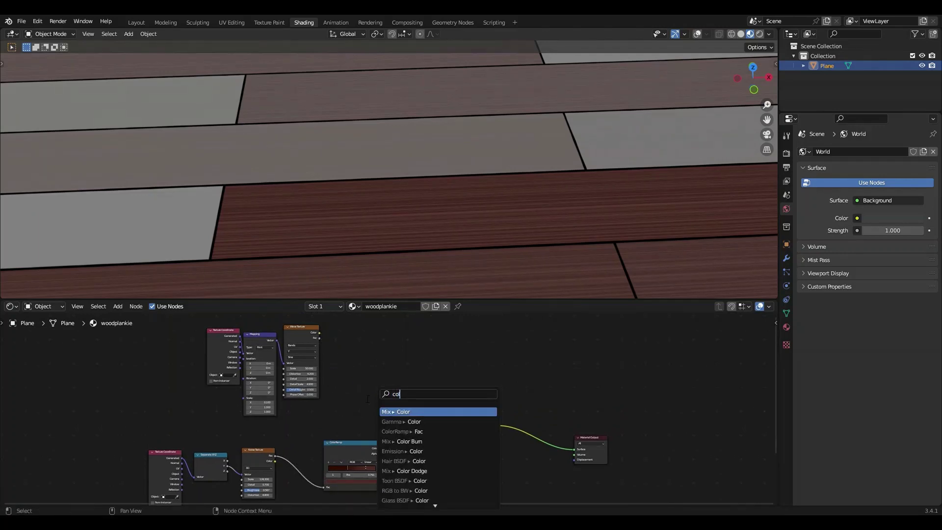
{"action": "key", "text": "Down"}
{"action": "key", "text": "Down"}
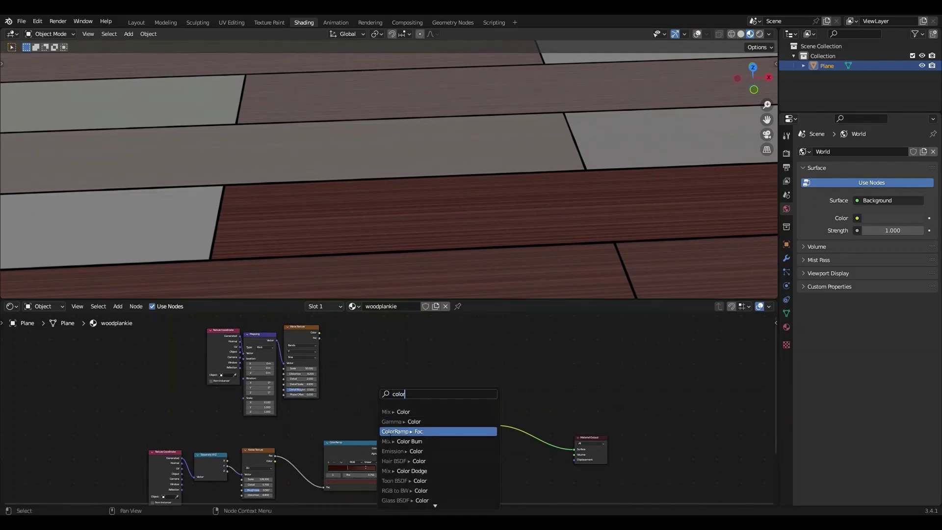
{"action": "key", "text": "Return"}
{"action": "left_click", "coordinate": [352, 393]}
Color the new ColorRamp's first stop a very dark brown and its last stop a medium orange-brown.
{"action": "scroll", "coordinate": [352, 393], "scroll_direction": "up", "scroll_amount": 3}
{"action": "left_click", "coordinate": [357, 390]}
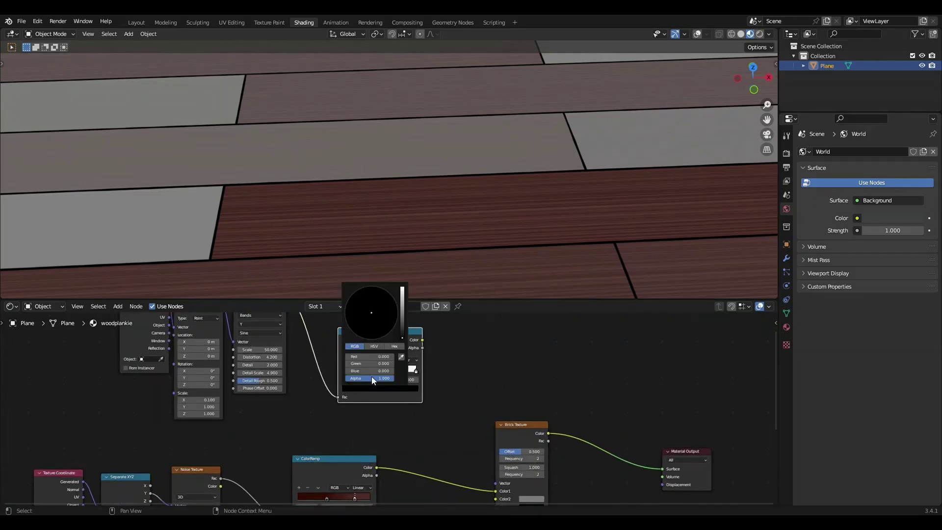
{"action": "left_click_drag", "start_coordinate": [401, 332], "coordinate": [402, 326]}
{"action": "left_click", "coordinate": [368, 327]}
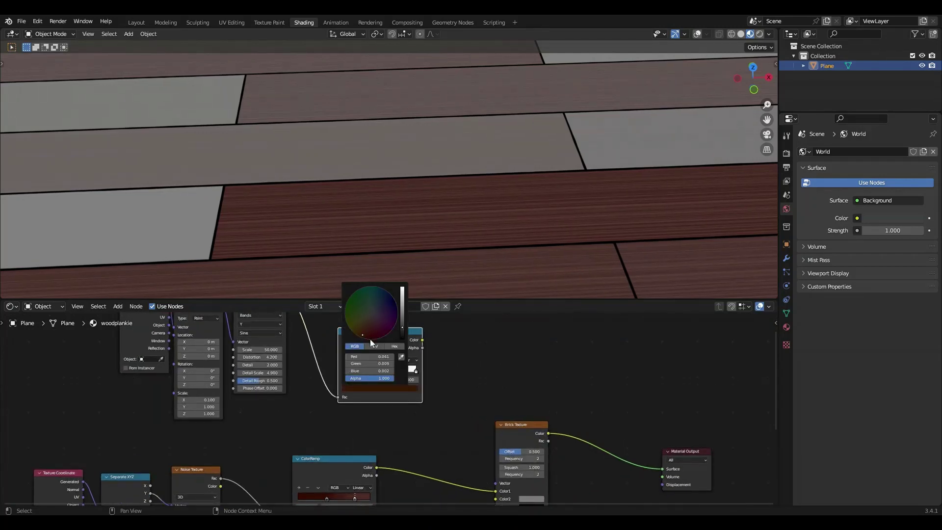
{"action": "left_click", "coordinate": [413, 369]}
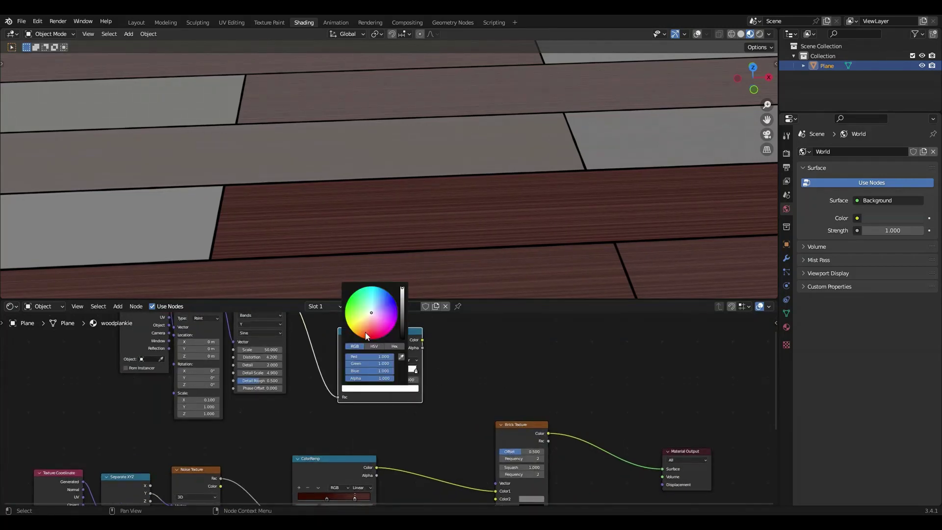
{"action": "left_click", "coordinate": [362, 332]}
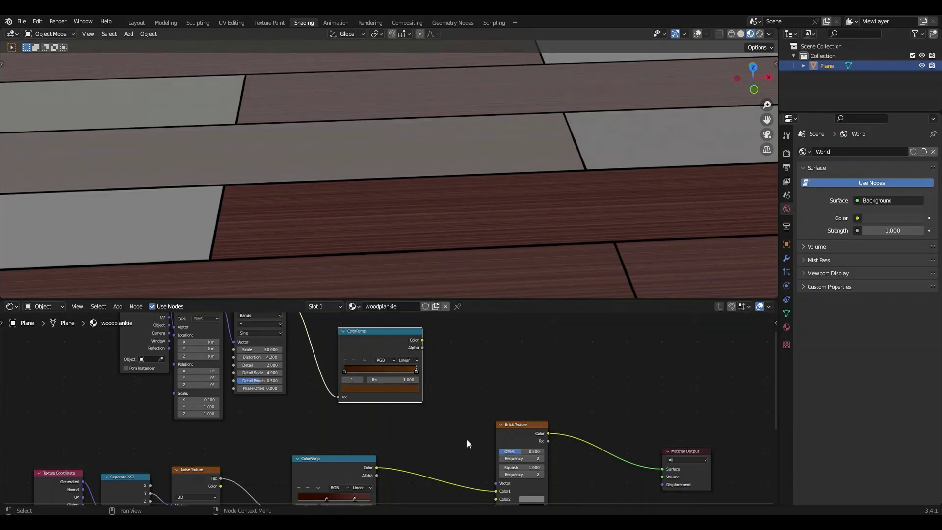
Link the wave ColorRamp's Color into the Brick Texture's Color2 and inspect the two-toned planks up close.
{"action": "scroll", "coordinate": [390, 407], "scroll_direction": "down", "scroll_amount": 2}
{"action": "left_click_drag", "start_coordinate": [412, 362], "coordinate": [463, 469]}
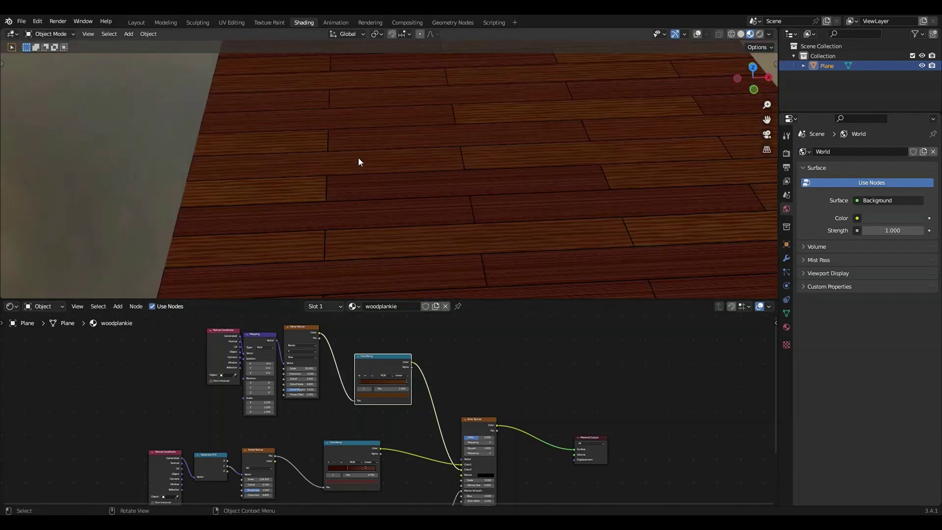
{"action": "scroll", "coordinate": [358, 158], "scroll_direction": "down", "scroll_amount": 8}
{"action": "scroll", "coordinate": [417, 160], "scroll_direction": "up", "scroll_amount": 6}
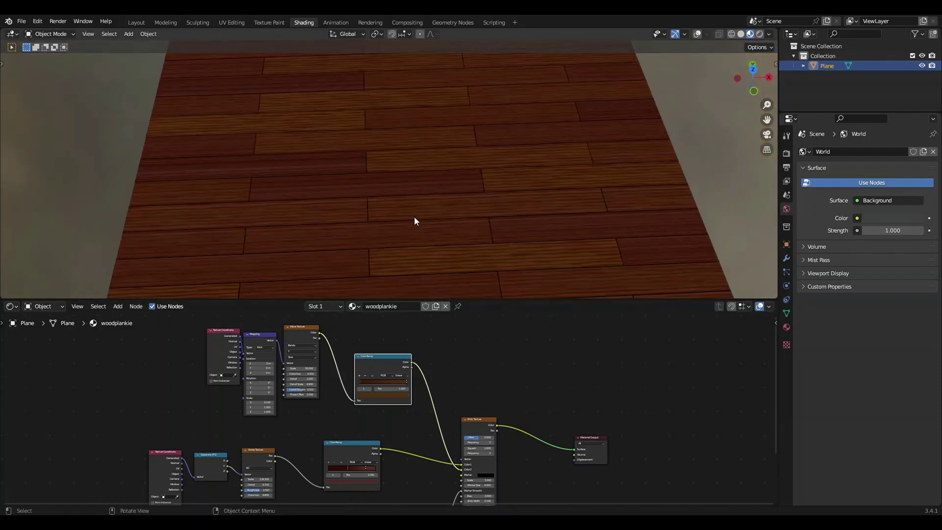
{"action": "scroll", "coordinate": [415, 221], "scroll_direction": "up", "scroll_amount": 3}
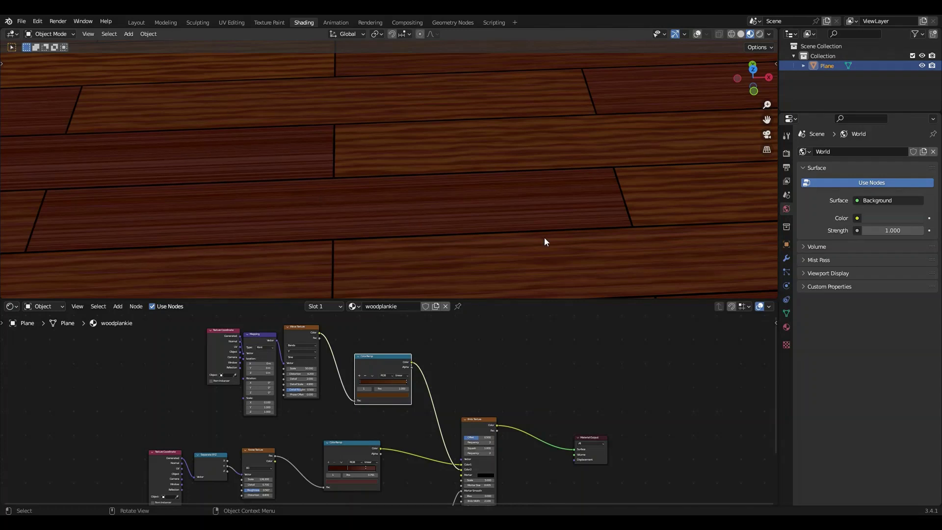
{"action": "mouse_move", "coordinate": [578, 234]}
{"action": "middle_mouse_down"}
{"action": "mouse_move", "coordinate": [507, 222]}
{"action": "mouse_move", "coordinate": [438, 178]}
{"action": "mouse_move", "coordinate": [491, 204]}
{"action": "mouse_move", "coordinate": [518, 198]}
{"action": "mouse_move", "coordinate": [575, 240]}
{"action": "middle_mouse_up"}
{"action": "scroll", "coordinate": [417, 410], "scroll_direction": "down", "scroll_amount": 2}
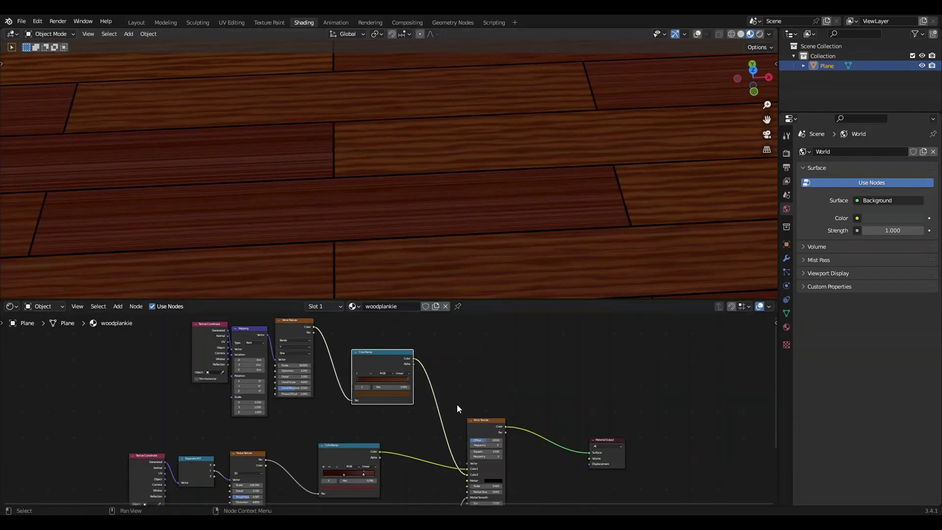
Move the noise grain chain, from its Texture Coordinate to its ColorRamp, down and away from the Brick Texture.
{"action": "middle_click_drag", "start_coordinate": [394, 416], "coordinate": [458, 405]}
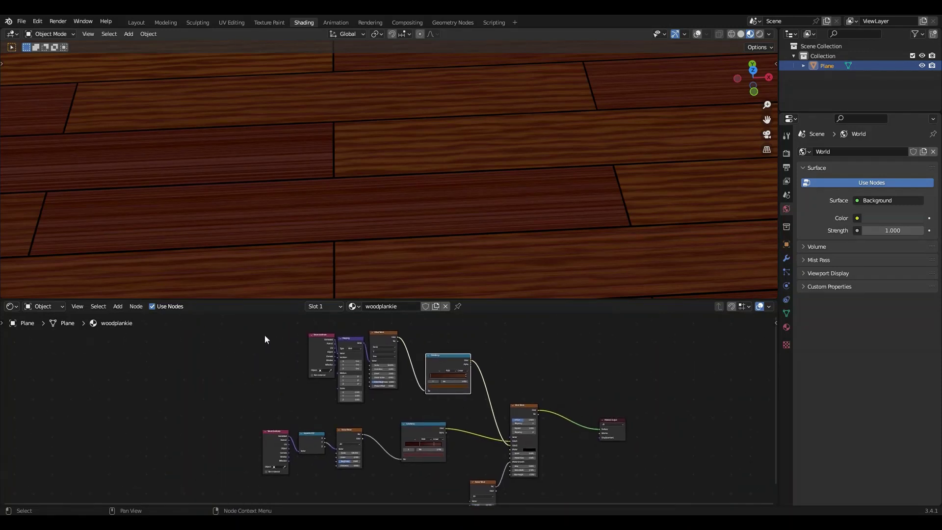
{"action": "left_click_drag", "start_coordinate": [265, 334], "coordinate": [461, 387]}
{"action": "key", "text": "b"}
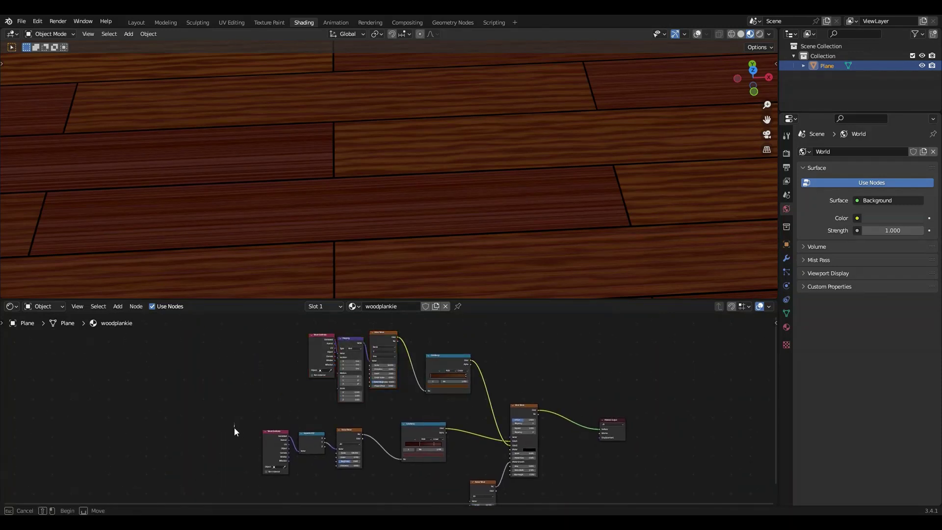
{"action": "left_click_drag", "start_coordinate": [234, 424], "coordinate": [425, 460]}
{"action": "left_click_drag", "start_coordinate": [449, 460], "coordinate": [388, 460]}
Detach the Brick Texture from its links, place it beside the wave ColorRamp, and feed that ramp's Color into Color1.
{"action": "left_click", "coordinate": [513, 445]}
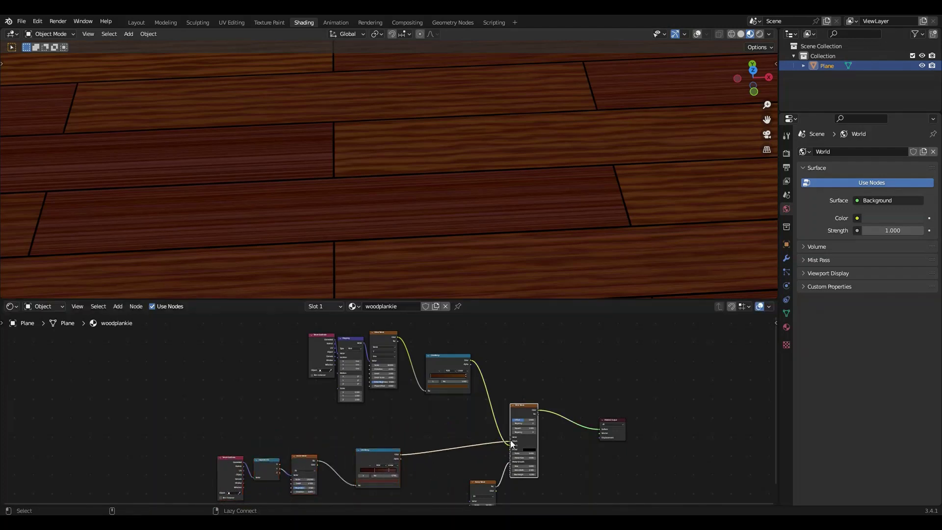
{"action": "mouse_move", "coordinate": [513, 445]}
{"action": "left_mouse_down", "text": "alt"}
{"action": "mouse_move", "coordinate": [480, 450]}
{"action": "mouse_move", "coordinate": [516, 441]}
{"action": "mouse_move", "coordinate": [512, 398]}
{"action": "left_mouse_up", "text": "alt"}
{"action": "left_click_drag", "start_coordinate": [470, 360], "coordinate": [510, 393]}
Reconnect the Brick Texture's Color to the Material Output's Surface and the nearby Noise Texture's Fac to Mortar Smooth.
{"action": "left_click_drag", "start_coordinate": [538, 361], "coordinate": [561, 390]}
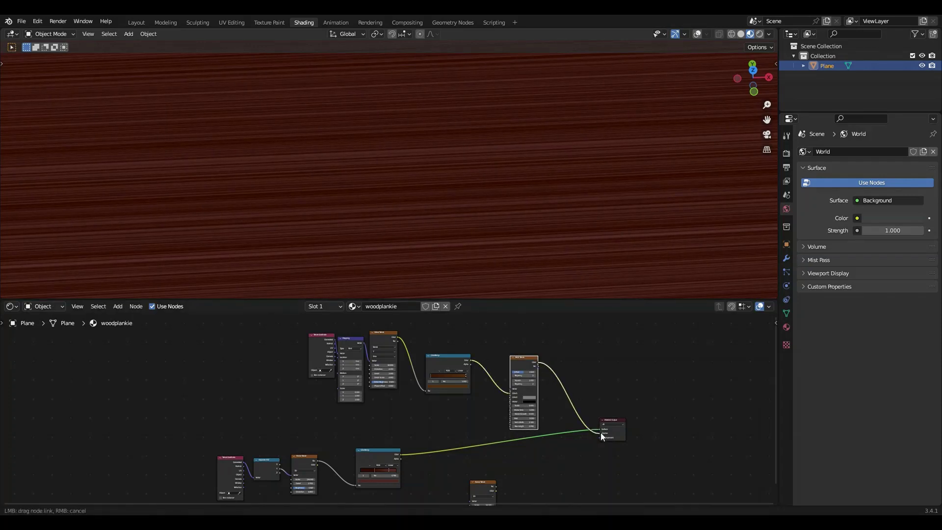
{"action": "left_click_drag", "start_coordinate": [601, 435], "coordinate": [601, 429]}
{"action": "left_click_drag", "start_coordinate": [496, 486], "coordinate": [513, 414]}
Move the Noise Texture that drives Mortar Smooth up closer to the Brick Texture.
{"action": "scroll", "coordinate": [393, 412], "scroll_direction": "up", "scroll_amount": 2}
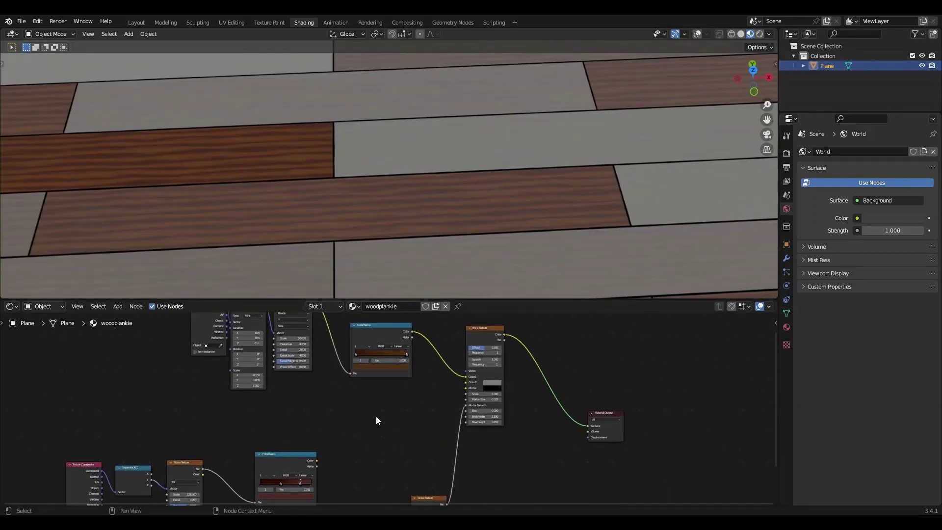
{"action": "middle_click_drag", "start_coordinate": [446, 450], "coordinate": [452, 393]}
{"action": "key", "text": "g"}
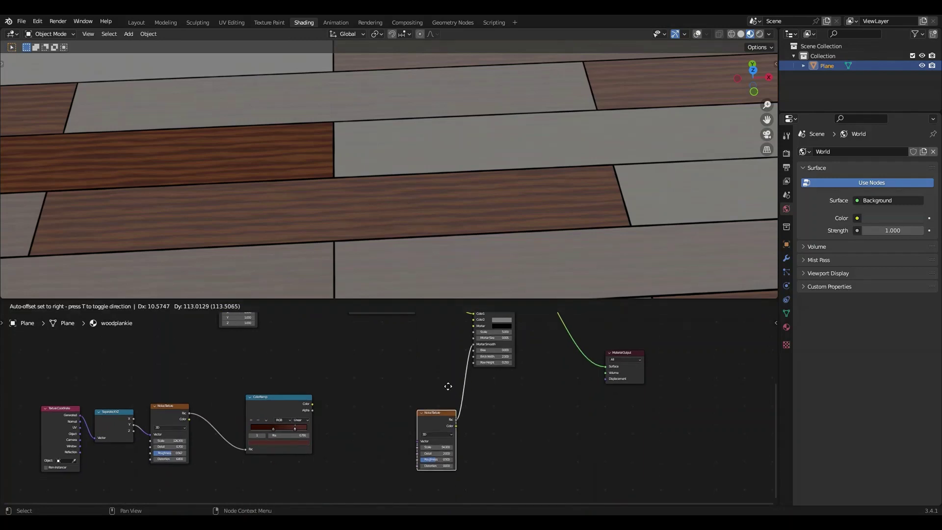
{"action": "left_click", "coordinate": [448, 344]}
{"action": "middle_click_drag", "start_coordinate": [448, 344], "coordinate": [434, 441]}
{"action": "scroll", "coordinate": [434, 442], "scroll_direction": "up", "scroll_amount": 1}
{"action": "middle_click_drag", "start_coordinate": [275, 389], "coordinate": [371, 424]}
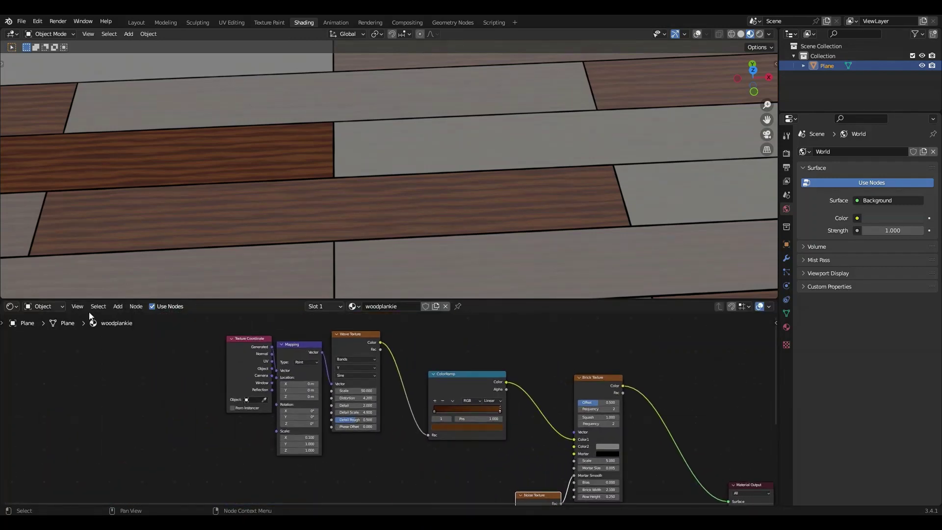
Move the wave node chain away from the Brick Texture and add a Mix Color node with the ColorRamp's Color in A.
{"action": "left_click_drag", "start_coordinate": [141, 322], "coordinate": [456, 386]}
{"action": "type", "text": "mi"}
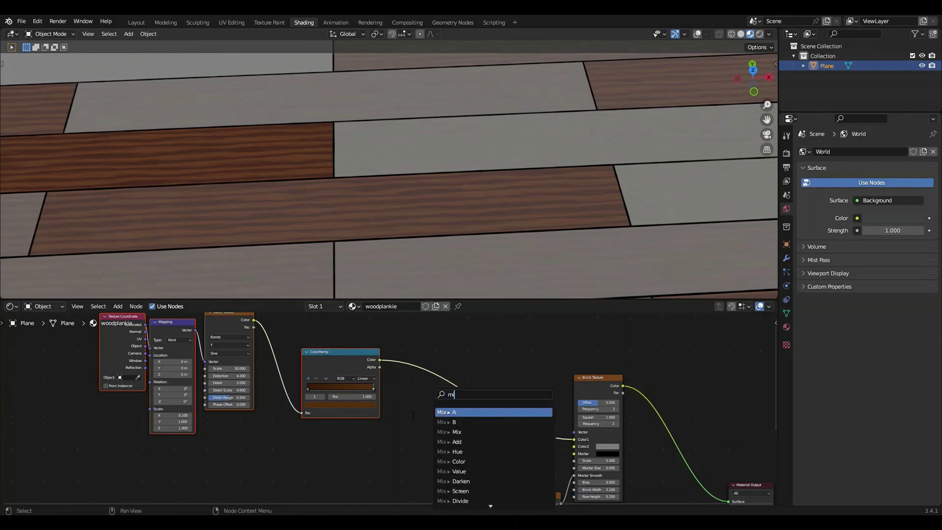
{"action": "type", "text": "x"}
{"action": "left_click", "coordinate": [447, 412]}
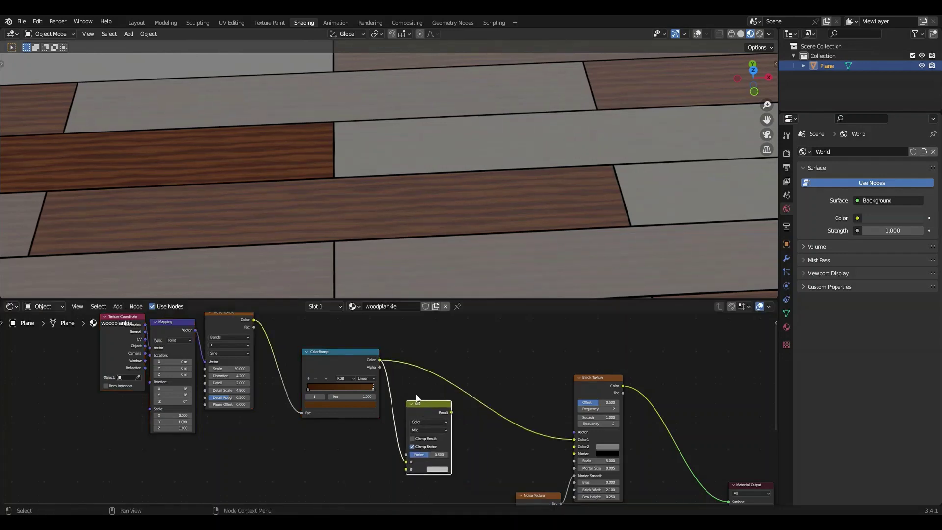
Set the Mix node's B color to dark red and link its Result into the Brick Texture's Color2.
{"action": "left_click", "coordinate": [430, 467]}
{"action": "left_click", "coordinate": [454, 419]}
{"action": "scroll", "coordinate": [475, 398], "scroll_direction": "down", "scroll_amount": 5}
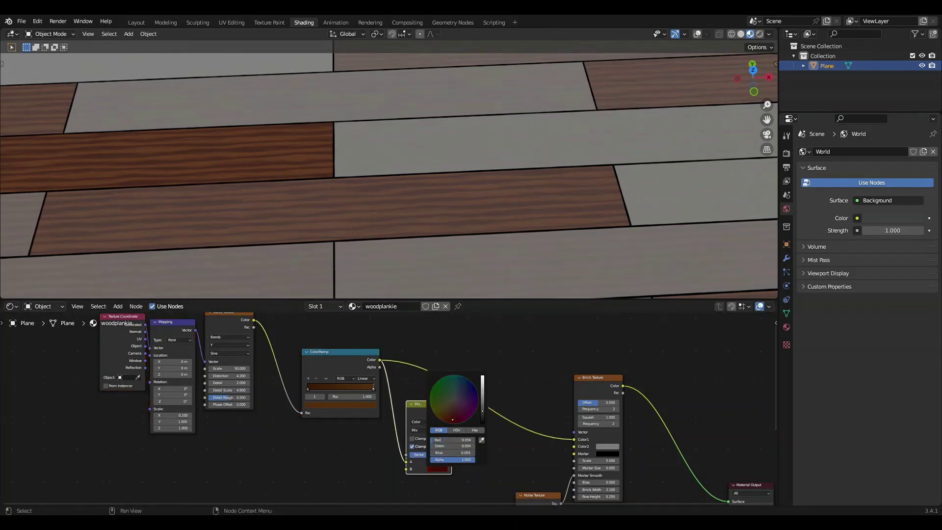
{"action": "left_click_drag", "start_coordinate": [452, 412], "coordinate": [574, 447]}
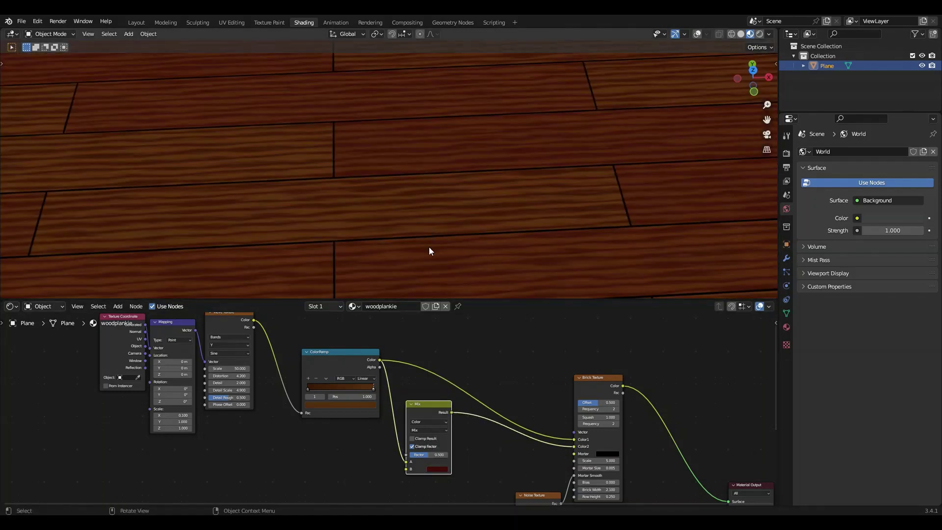
Recolor the wave ColorRamp's last stop to a lighter, muted brown.
{"action": "left_click", "coordinate": [369, 406]}
{"action": "scroll", "coordinate": [362, 328], "scroll_direction": "up", "scroll_amount": 3}
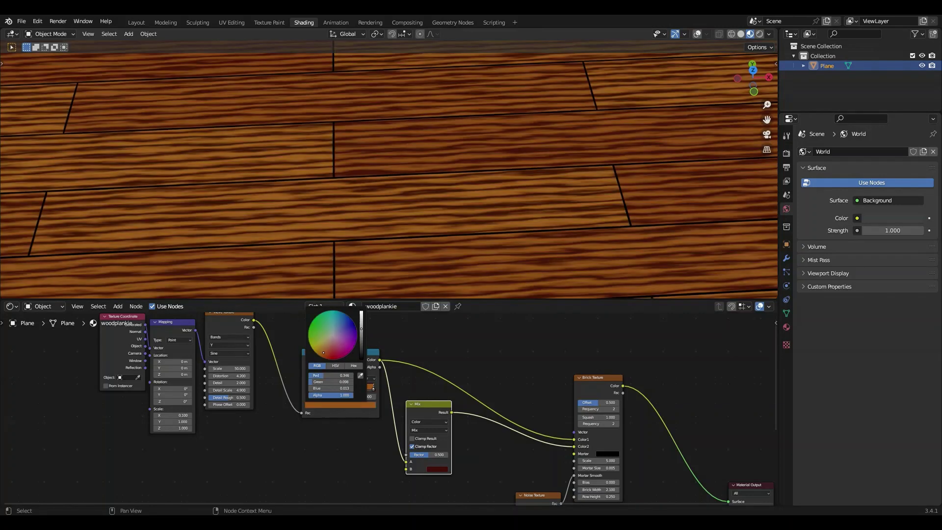
{"action": "scroll", "coordinate": [361, 329], "scroll_direction": "down", "scroll_amount": 2}
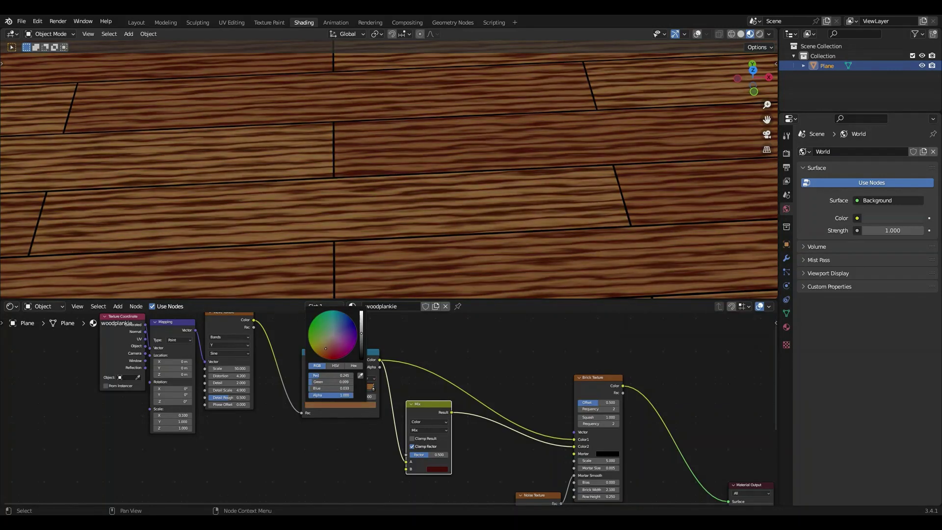
Lighten the wave ColorRamp's first stop to a less saturated dark brown.
{"action": "left_click", "coordinate": [305, 387]}
{"action": "left_click", "coordinate": [313, 405]}
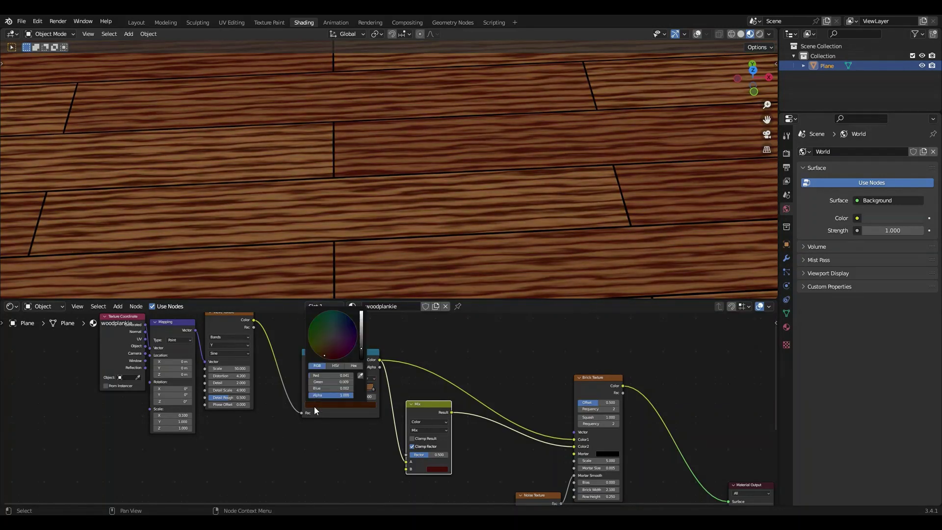
{"action": "scroll", "coordinate": [361, 329], "scroll_direction": "down", "scroll_amount": 2}
{"action": "scroll", "coordinate": [357, 344], "scroll_direction": "down", "scroll_amount": 2}
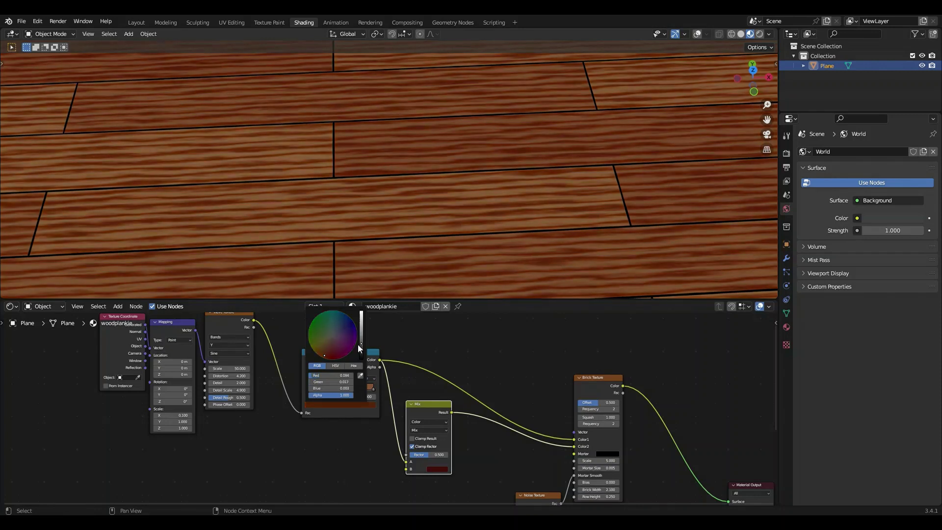
{"action": "left_click", "coordinate": [328, 349]}
Darken the Mix node's B color to black.
{"action": "left_click", "coordinate": [432, 469]}
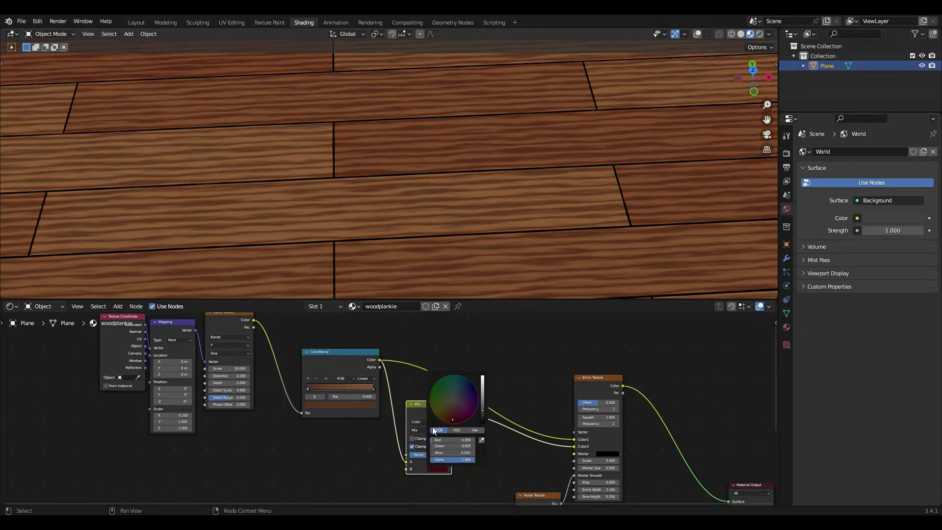
{"action": "scroll", "coordinate": [454, 415], "scroll_direction": "up", "scroll_amount": 1}
{"action": "scroll", "coordinate": [455, 414], "scroll_direction": "down", "scroll_amount": 4}
{"action": "scroll", "coordinate": [454, 415], "scroll_direction": "down", "scroll_amount": 2}
{"action": "scroll", "coordinate": [455, 415], "scroll_direction": "up", "scroll_amount": 1}
{"action": "scroll", "coordinate": [454, 415], "scroll_direction": "down", "scroll_amount": 2}
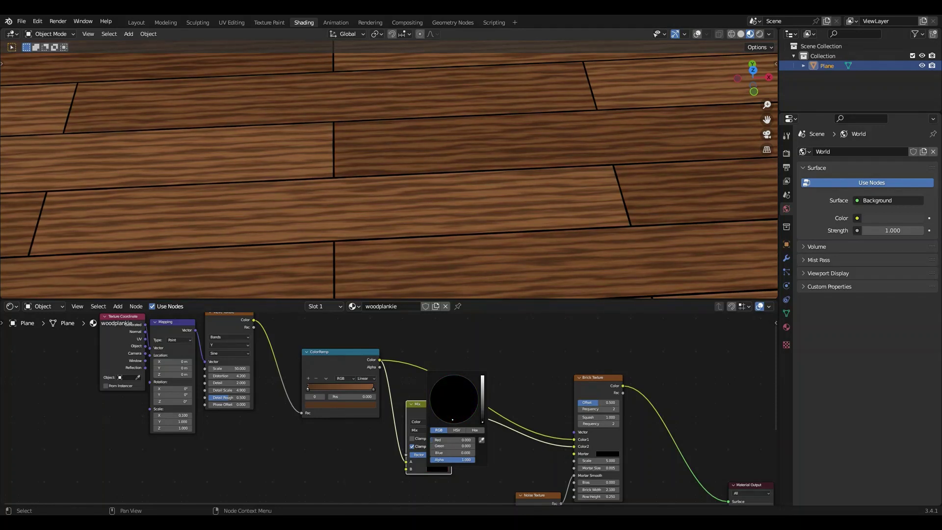
{"action": "scroll", "coordinate": [458, 444], "scroll_direction": "down", "scroll_amount": 3}
Set the Brick Texture's Mortar color by sampling the dark brown of the wave ColorRamp's first stop with the eyedropper.
{"action": "scroll", "coordinate": [457, 444], "scroll_direction": "right", "scroll_amount": 5}
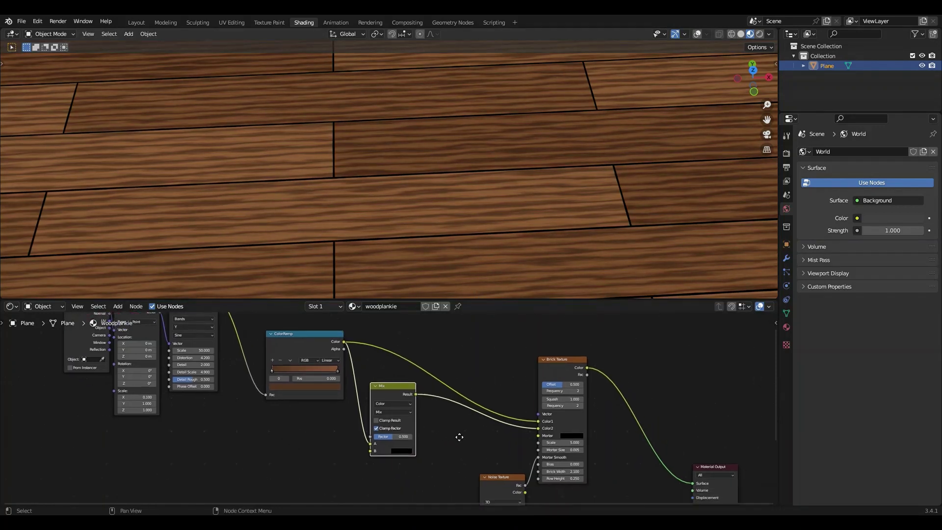
{"action": "left_click", "coordinate": [457, 381]}
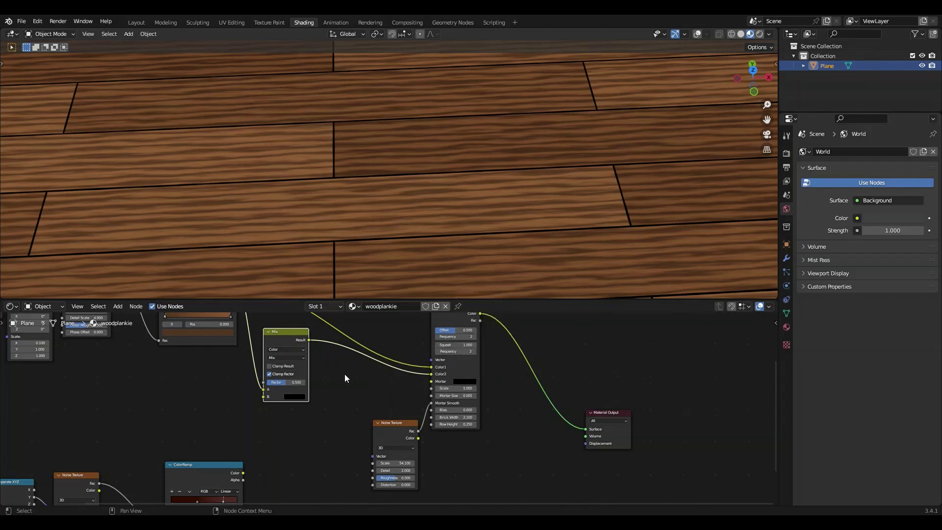
{"action": "scroll", "coordinate": [510, 402], "scroll_direction": "up", "scroll_amount": 2}
{"action": "scroll", "coordinate": [510, 402], "scroll_direction": "left", "scroll_amount": 2}
{"action": "left_click", "coordinate": [521, 423]}
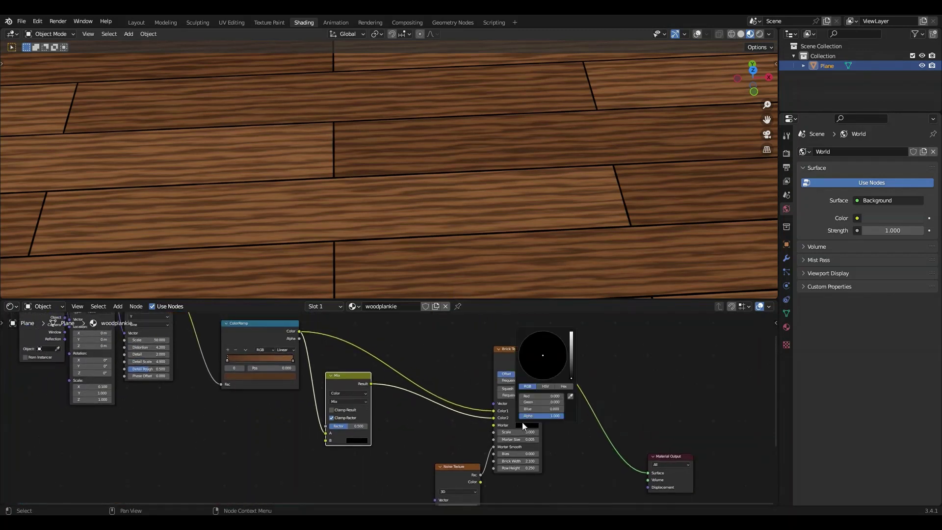
{"action": "left_click", "coordinate": [570, 396]}
{"action": "left_click", "coordinate": [258, 379]}
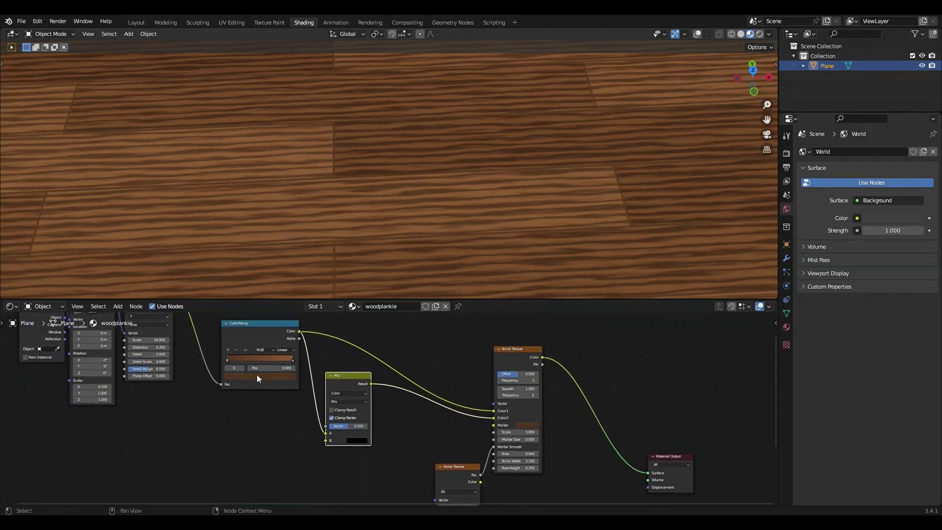
Darken the Brick Texture's brown Mortar color so the plank gaps stand out.
{"action": "left_click", "coordinate": [526, 425]}
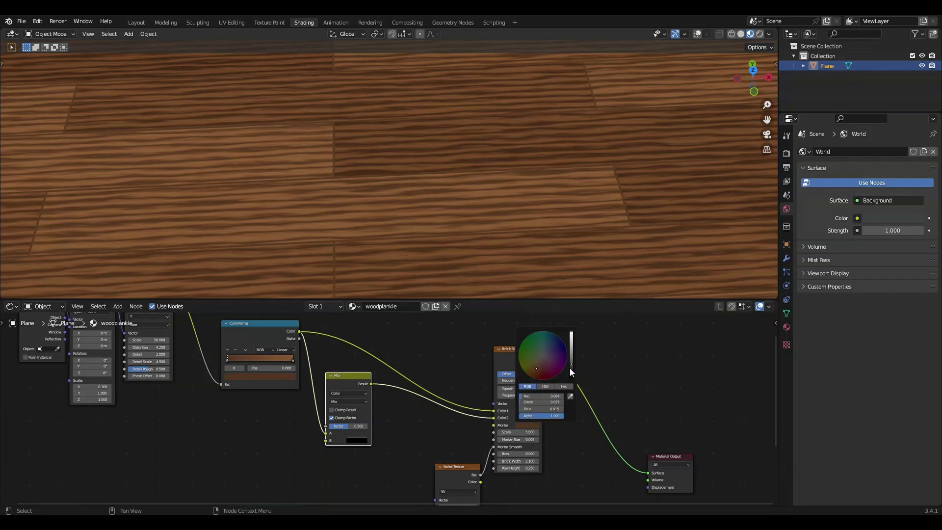
{"action": "left_click_drag", "start_coordinate": [570, 369], "coordinate": [571, 377]}
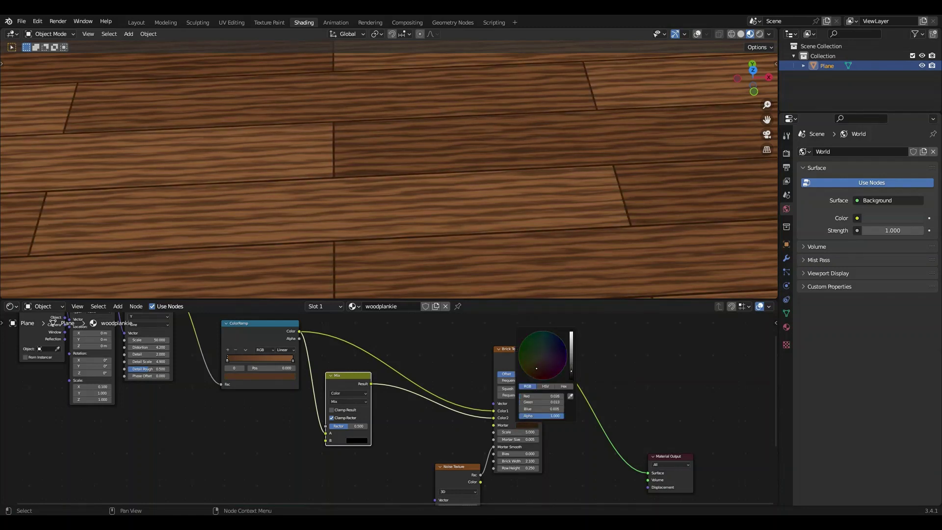
{"action": "left_click", "coordinate": [464, 366]}
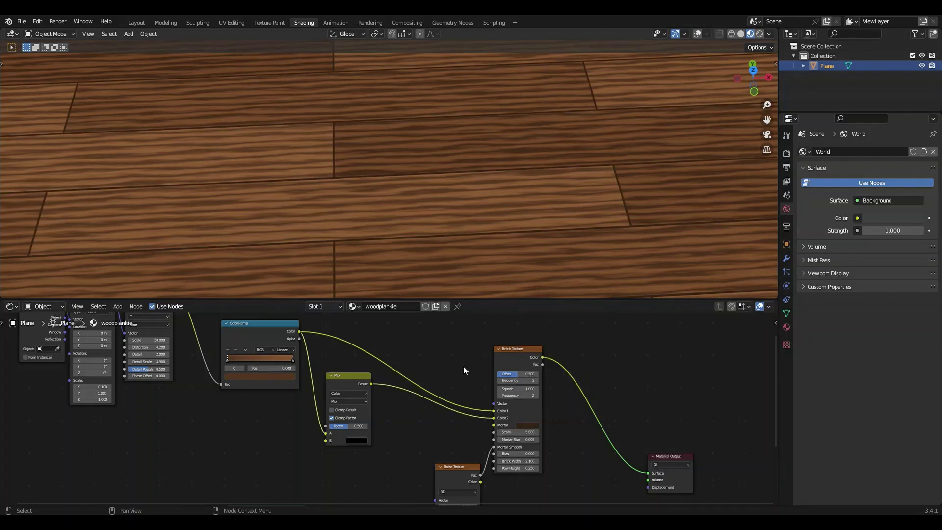
Move the Material Output node farther from the Brick Texture to make room for a shader.
{"action": "scroll", "coordinate": [441, 387], "scroll_direction": "down", "scroll_amount": 3}
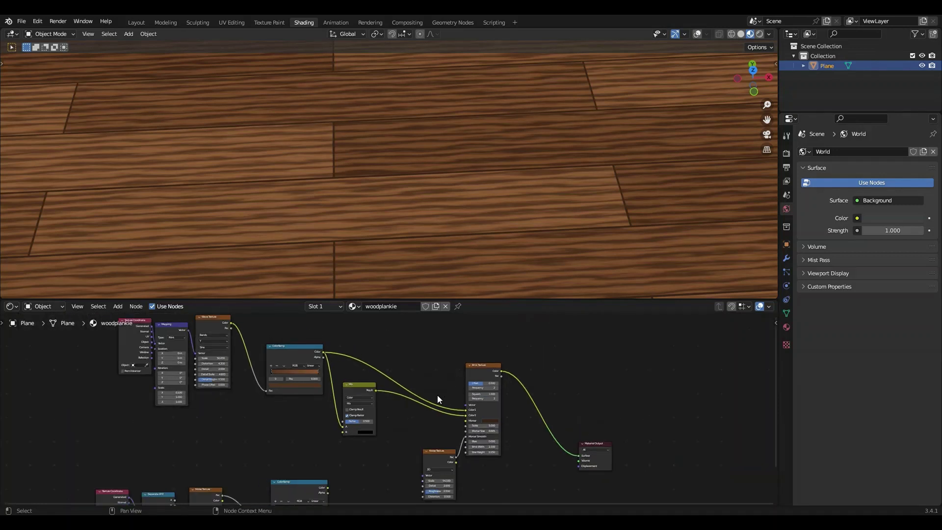
{"action": "middle_click_drag", "start_coordinate": [437, 396], "coordinate": [465, 413]}
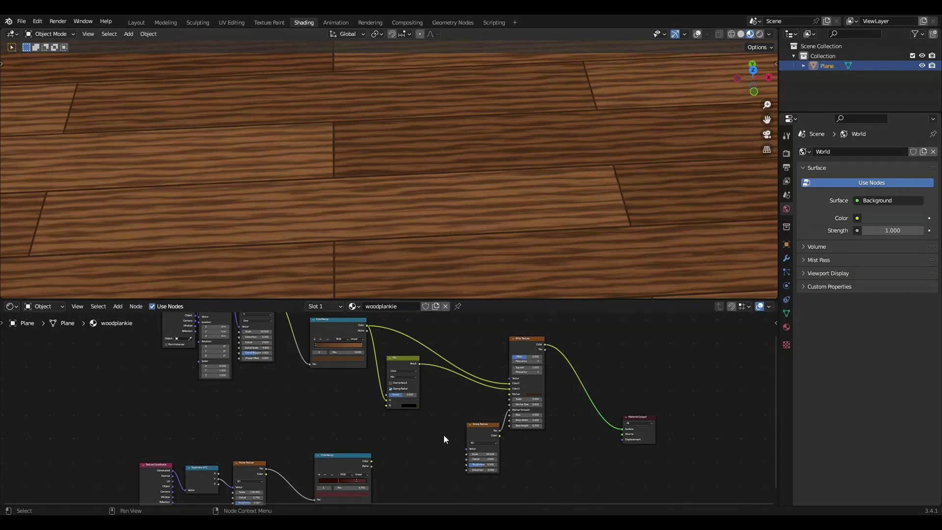
{"action": "middle_click_drag", "start_coordinate": [343, 157], "coordinate": [318, 98]}
{"action": "middle_click_drag", "start_coordinate": [688, 432], "coordinate": [576, 469]}
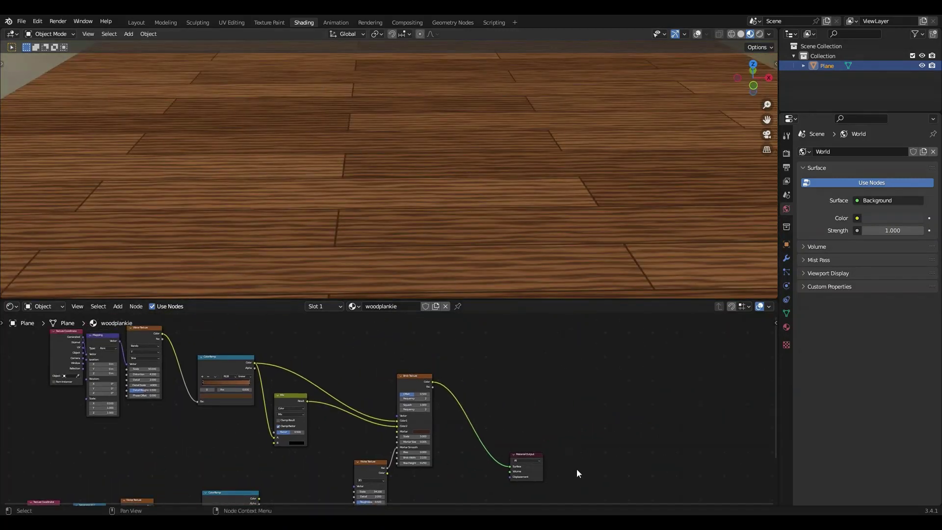
{"action": "left_click_drag", "start_coordinate": [531, 460], "coordinate": [619, 381]}
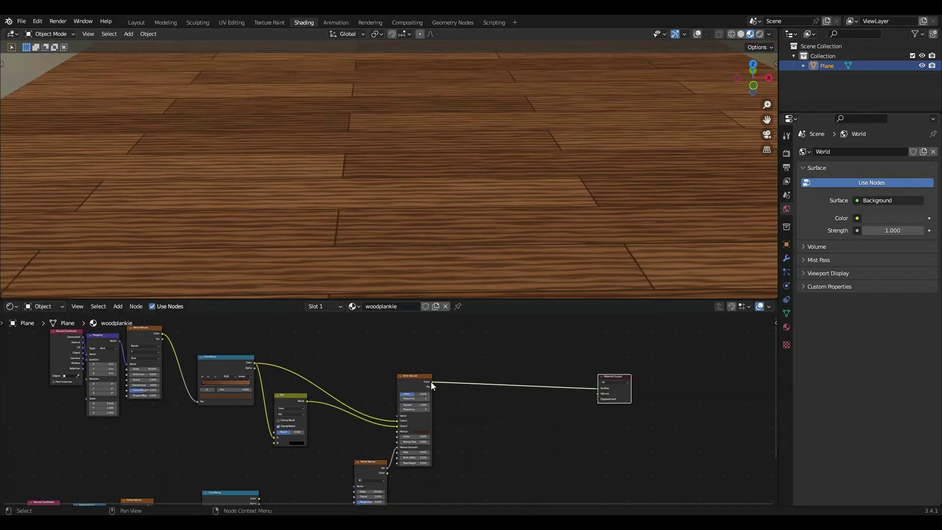
Add a Principled BSDF fed by the Brick Texture's Color into Base Color, and connect its BSDF output to the Material Output's Surface.
{"action": "left_click_drag", "start_coordinate": [430, 382], "coordinate": [500, 365]}
{"action": "type", "text": "p"}
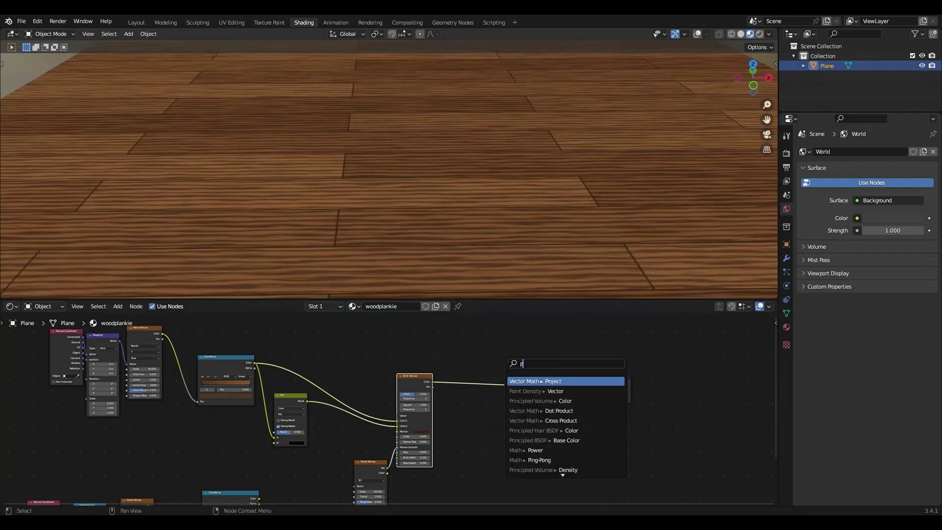
{"action": "type", "text": "ri"}
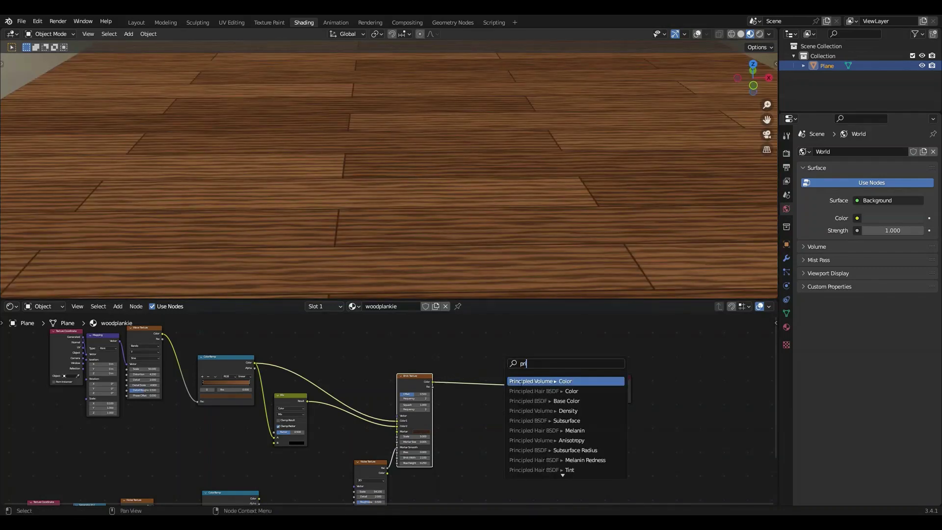
{"action": "left_click", "coordinate": [539, 401]}
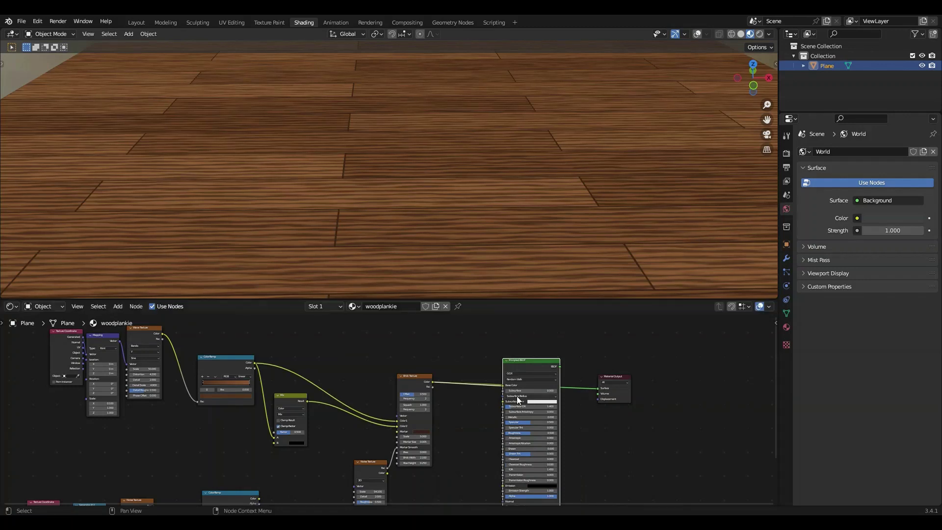
{"action": "scroll", "coordinate": [539, 391], "scroll_direction": "up", "scroll_amount": 1}
{"action": "left_click_drag", "start_coordinate": [623, 350], "coordinate": [651, 361]}
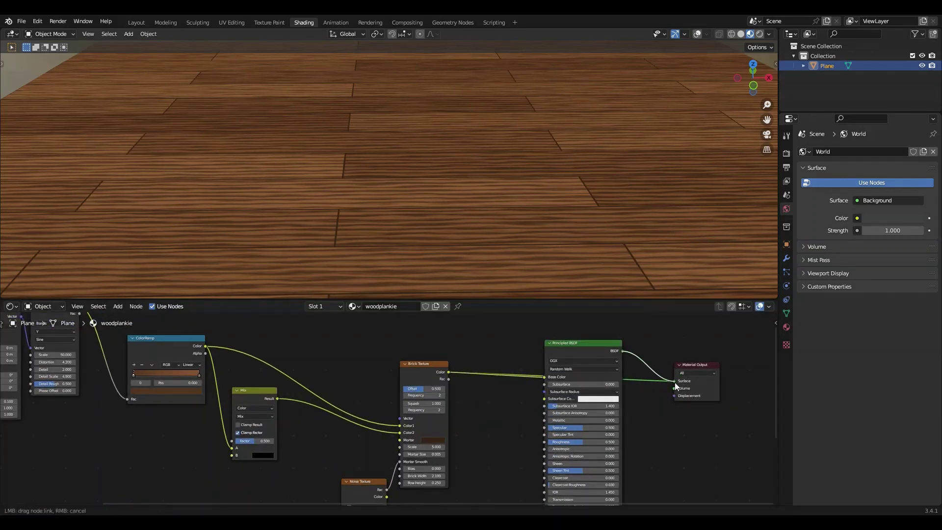
{"action": "left_click_drag", "start_coordinate": [578, 431], "coordinate": [573, 432]}
{"action": "scroll", "coordinate": [392, 402], "scroll_direction": "down", "scroll_amount": 1}
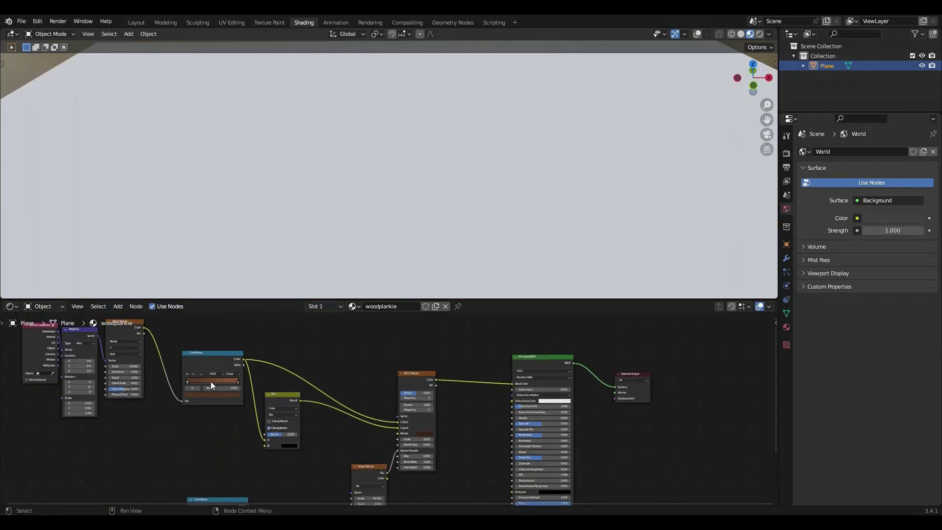
Try driving the Principled BSDF's Roughness and Specular inputs from the Wave Texture's Color, and disconnect the link.
{"action": "left_click_drag", "start_coordinate": [142, 327], "coordinate": [513, 435]}
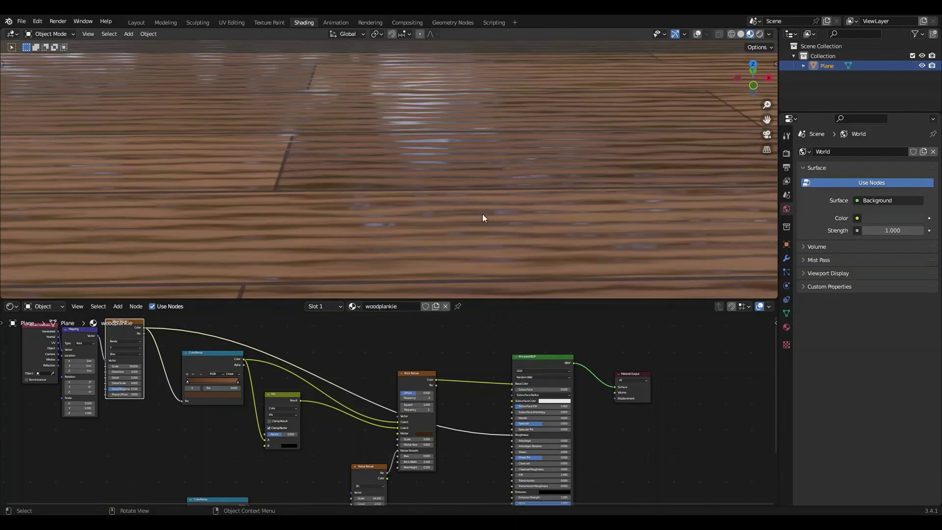
{"action": "middle_click_drag", "start_coordinate": [483, 218], "coordinate": [375, 191]}
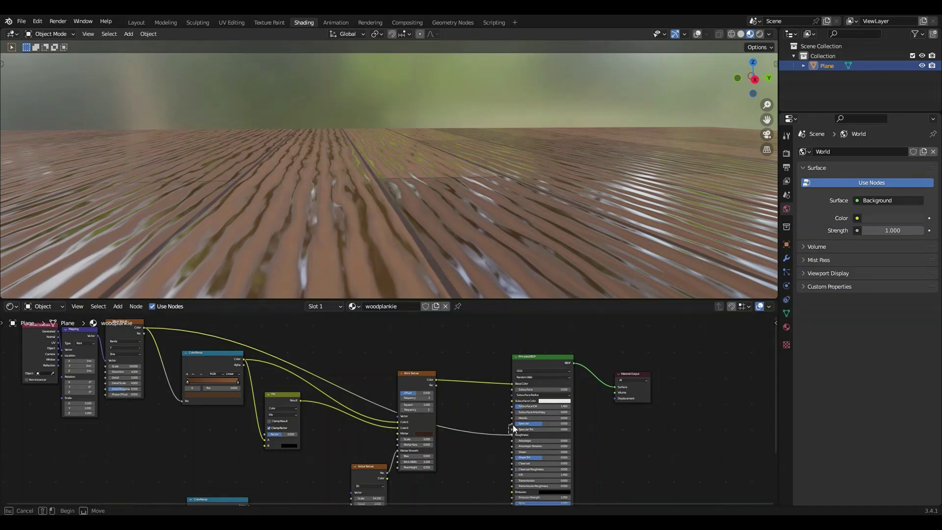
{"action": "mouse_move", "coordinate": [511, 435]}
{"action": "left_mouse_down"}
{"action": "mouse_move", "coordinate": [508, 426]}
{"action": "mouse_move", "coordinate": [515, 429]}
{"action": "left_mouse_up"}
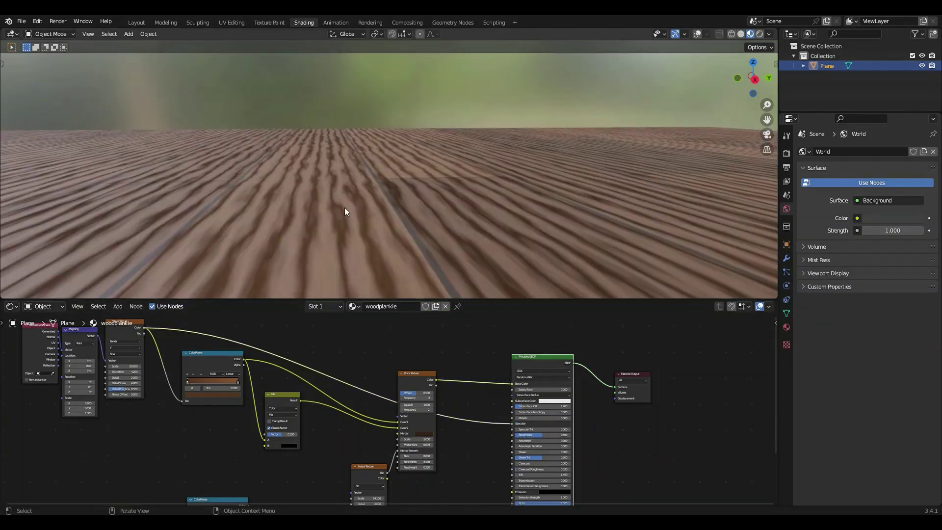
{"action": "middle_click_drag", "start_coordinate": [345, 207], "coordinate": [449, 262]}
{"action": "scroll", "coordinate": [447, 258], "scroll_direction": "down", "scroll_amount": 8}
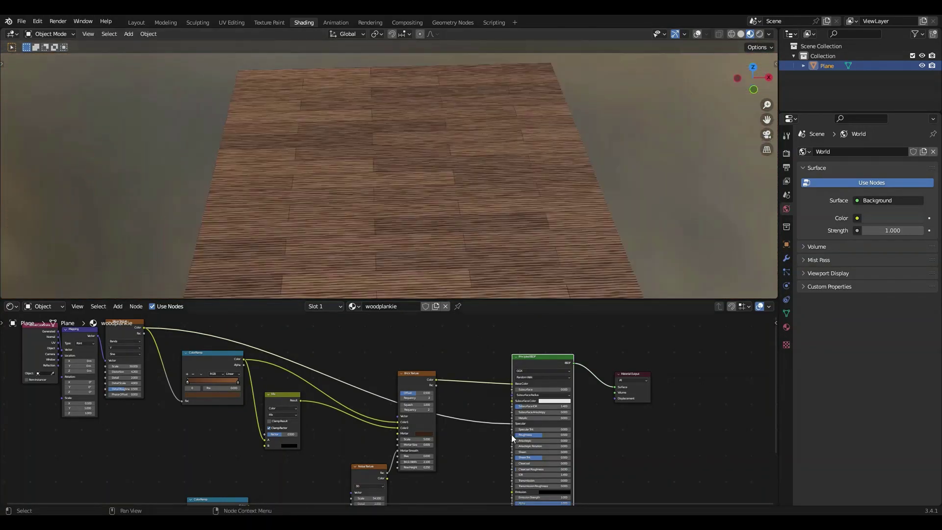
{"action": "left_click_drag", "start_coordinate": [511, 430], "coordinate": [443, 469]}
{"action": "key", "text": "b"}
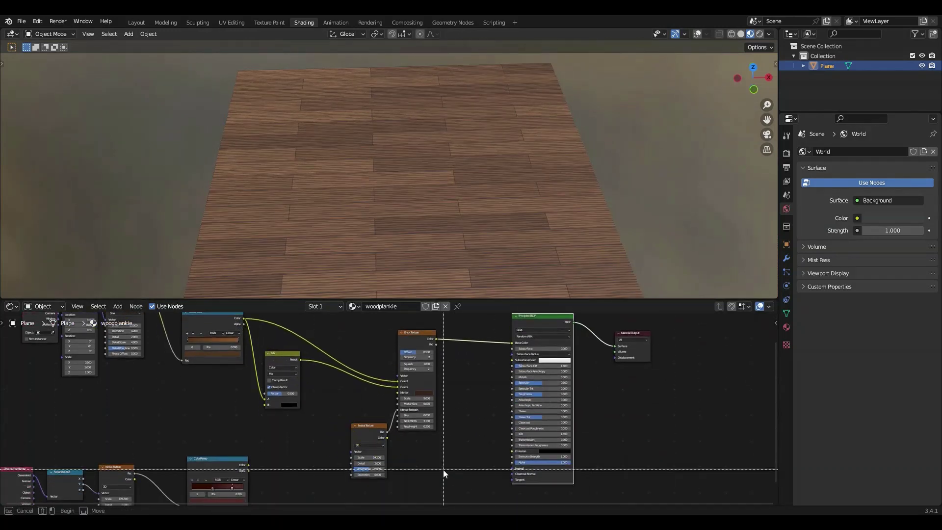
{"action": "key", "text": "Escape"}
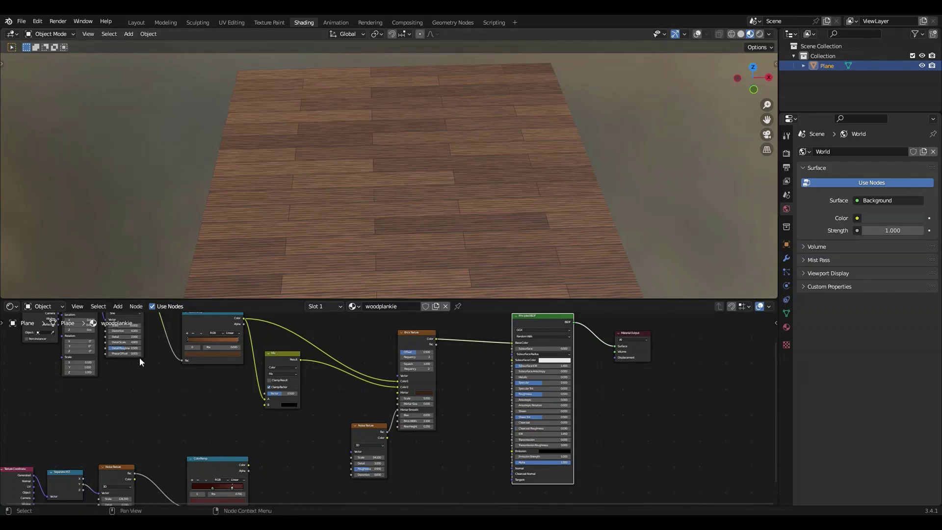
Add a Bump node with the Wave Texture's output feeding its Height, and connect it to the Principled BSDF's Normal.
{"action": "middle_click_drag", "start_coordinate": [140, 367], "coordinate": [134, 378]}
{"action": "left_click_drag", "start_coordinate": [237, 330], "coordinate": [468, 460]}
{"action": "type", "text": "bump"}
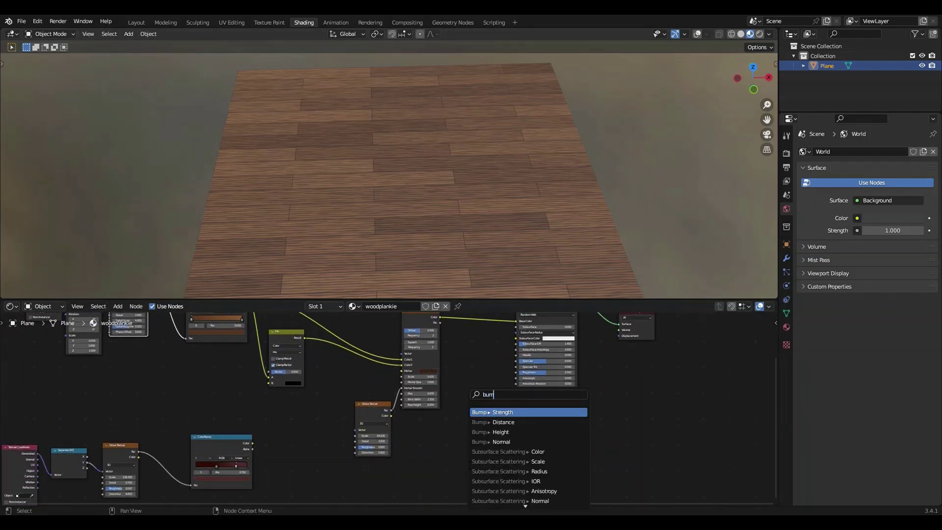
{"action": "left_click", "coordinate": [501, 431]}
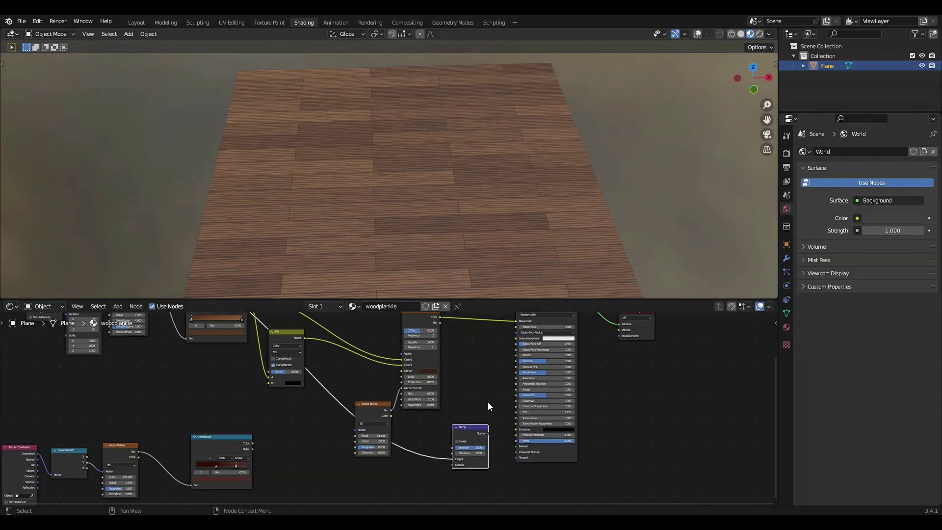
{"action": "left_click_drag", "start_coordinate": [488, 434], "coordinate": [517, 444]}
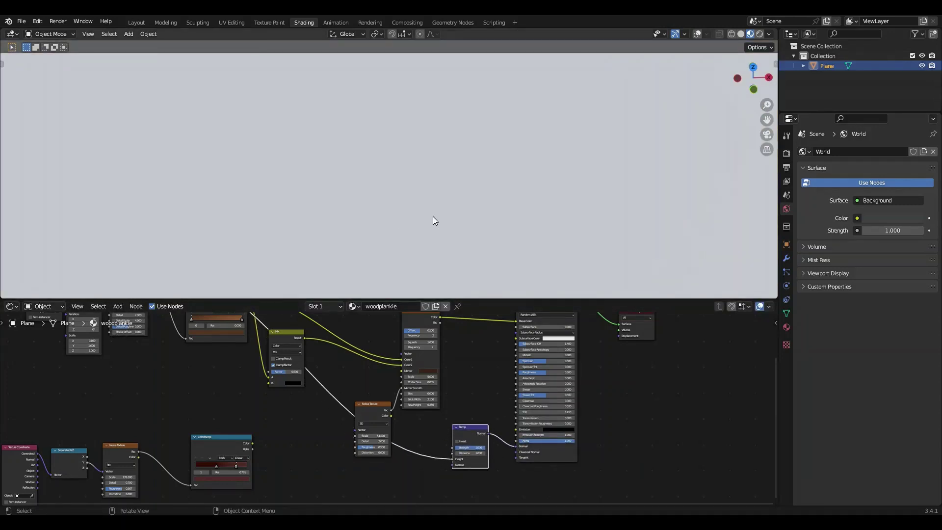
Replace the Bump node's Height source with the Brick Texture's Fac output and check the planks' relief.
{"action": "middle_click_drag", "start_coordinate": [433, 217], "coordinate": [363, 160]}
{"action": "middle_click_drag", "start_coordinate": [402, 239], "coordinate": [427, 69]}
{"action": "middle_click_drag", "start_coordinate": [450, 328], "coordinate": [350, 363]}
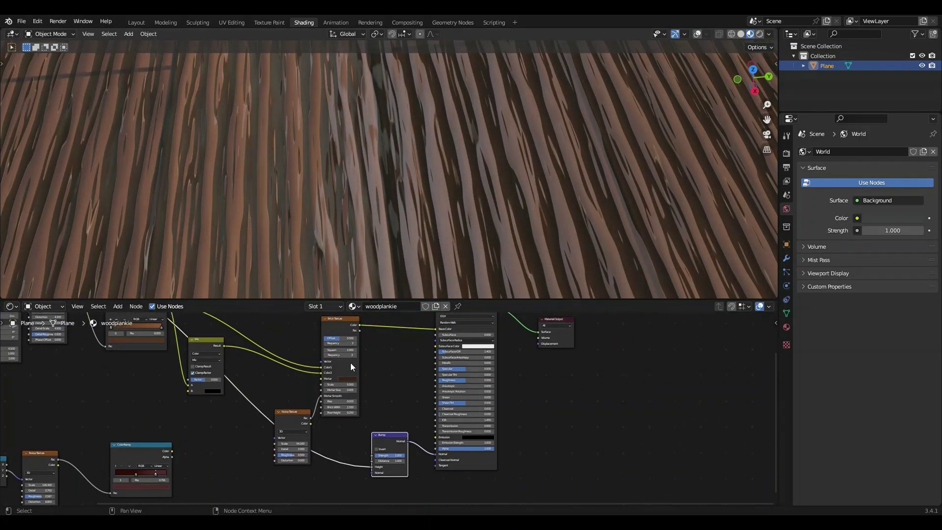
{"action": "middle_click_drag", "start_coordinate": [434, 171], "coordinate": [438, 134]}
{"action": "middle_click_drag", "start_coordinate": [160, 162], "coordinate": [176, 227]}
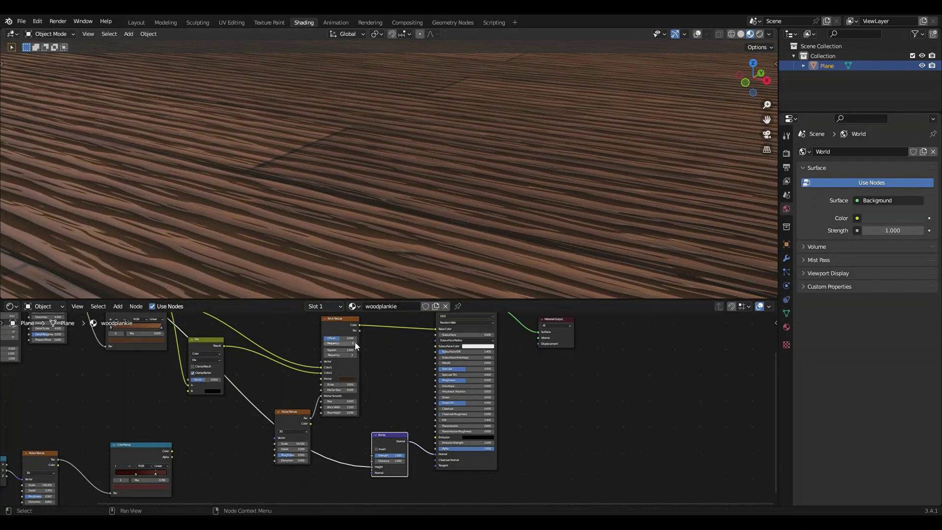
{"action": "left_click_drag", "start_coordinate": [360, 330], "coordinate": [371, 466]}
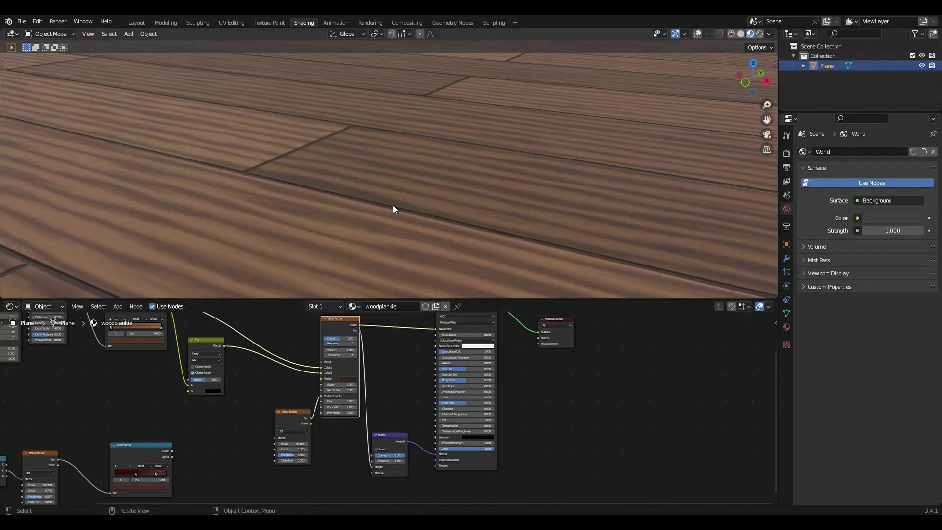
{"action": "middle_click_drag", "start_coordinate": [393, 204], "coordinate": [404, 224]}
{"action": "scroll", "coordinate": [411, 222], "scroll_direction": "down", "scroll_amount": 5}
{"action": "scroll", "coordinate": [403, 227], "scroll_direction": "up", "scroll_amount": 1}
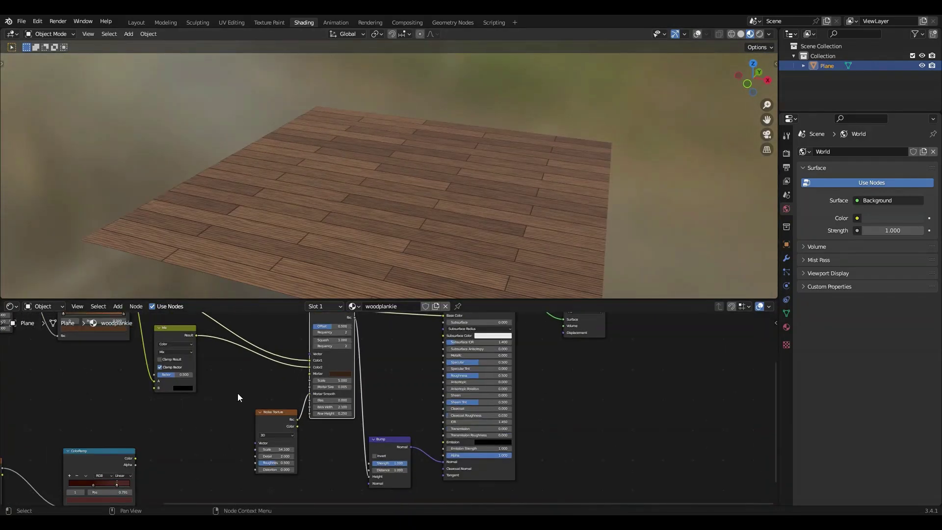
Delete the unused Texture Coordinate, Separate XYZ, Noise Texture and ColorRamp nodes below the plank setup.
{"action": "middle_click_drag", "start_coordinate": [237, 393], "coordinate": [342, 425]}
{"action": "scroll", "coordinate": [275, 432], "scroll_direction": "down", "scroll_amount": 3}
{"action": "left_click_drag", "start_coordinate": [260, 450], "coordinate": [56, 393]}
{"action": "key", "text": "x"}
{"action": "middle_click_drag", "start_coordinate": [237, 378], "coordinate": [289, 475]}
{"action": "mouse_move", "coordinate": [395, 240]}
{"action": "middle_mouse_down"}
{"action": "mouse_move", "coordinate": [406, 216]}
{"action": "mouse_move", "coordinate": [425, 220]}
{"action": "mouse_move", "coordinate": [412, 245]}
{"action": "middle_mouse_up"}
Rearrange the node layout by placing the Noise Texture under the Mix node and shifting the Brick Texture and Bump nodes closer to it.
{"action": "middle_click_drag", "start_coordinate": [407, 402], "coordinate": [374, 346]}
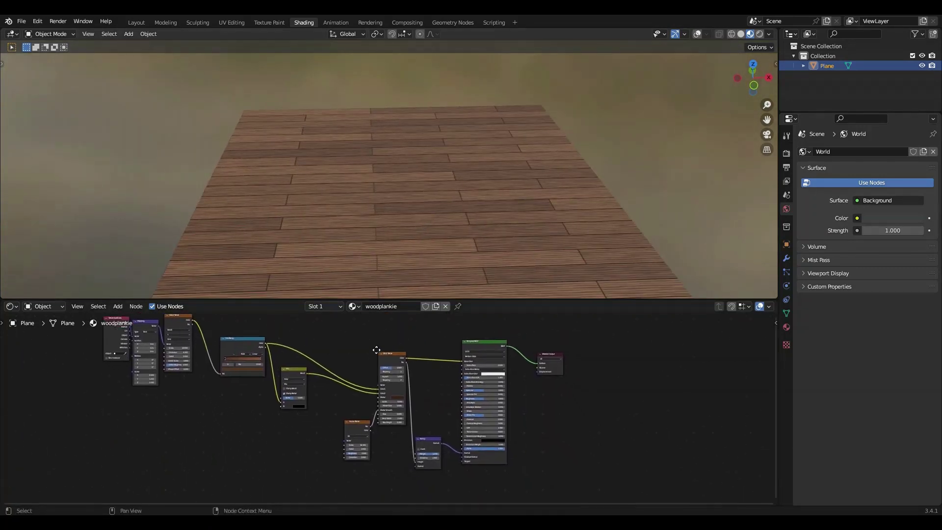
{"action": "left_click_drag", "start_coordinate": [360, 416], "coordinate": [273, 411]}
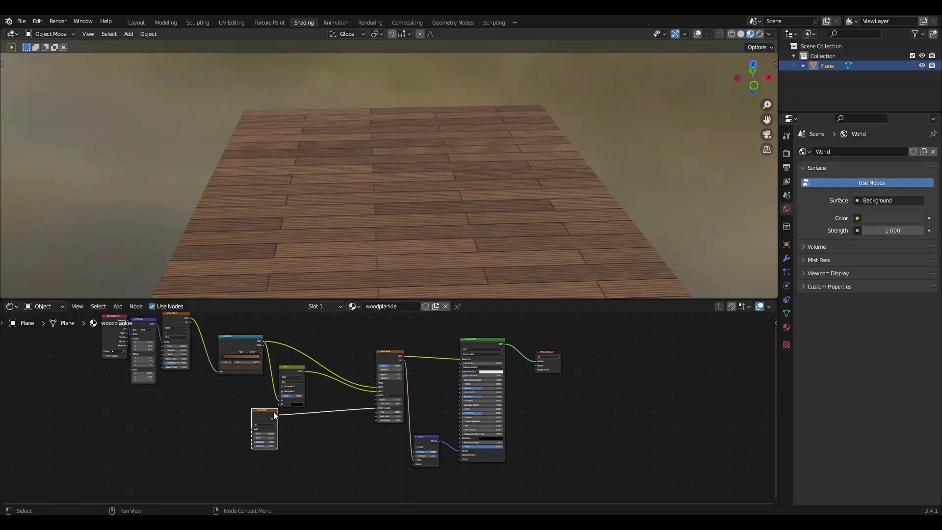
{"action": "left_click_drag", "start_coordinate": [360, 340], "coordinate": [399, 440]}
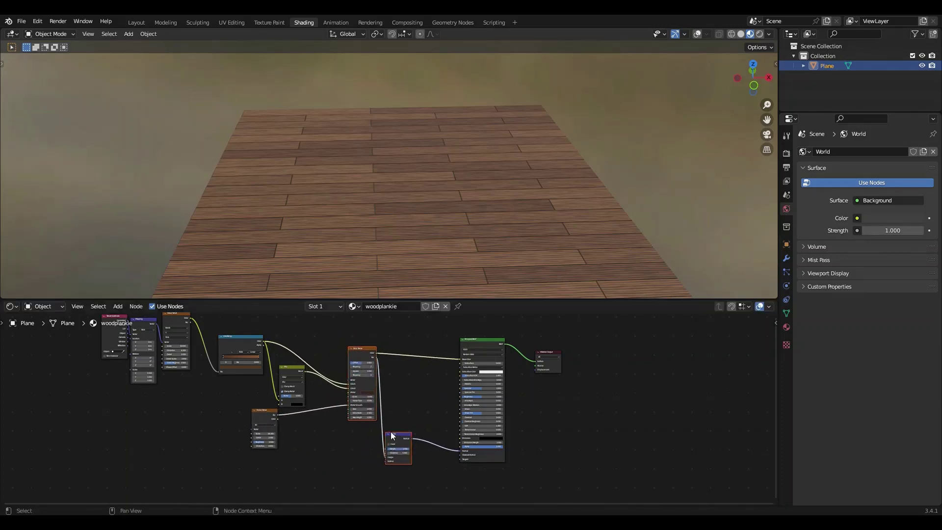
{"action": "middle_click_drag", "start_coordinate": [434, 173], "coordinate": [242, 151]}
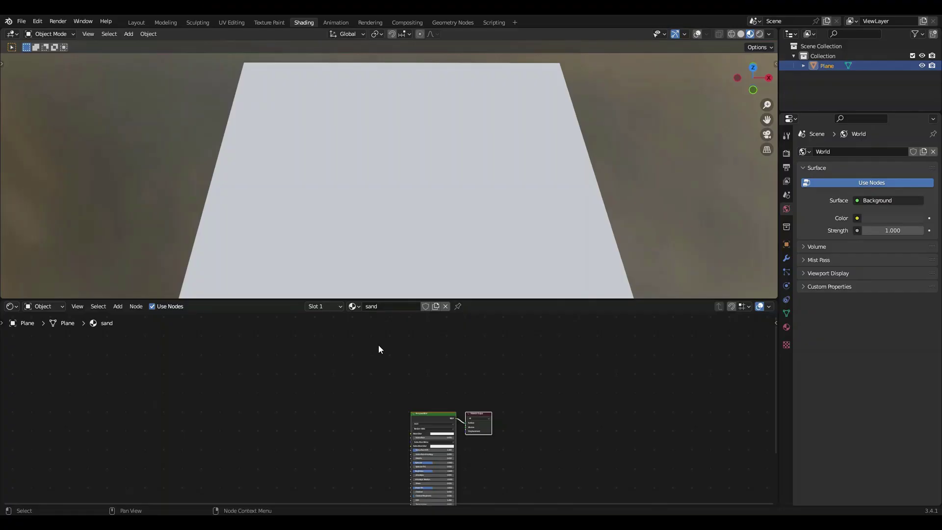
Delete the default Principled BSDF node from the sand material.
{"action": "scroll", "coordinate": [411, 413], "scroll_direction": "up", "scroll_amount": 4}
{"action": "scroll", "coordinate": [329, 430], "scroll_direction": "up", "scroll_amount": 1}
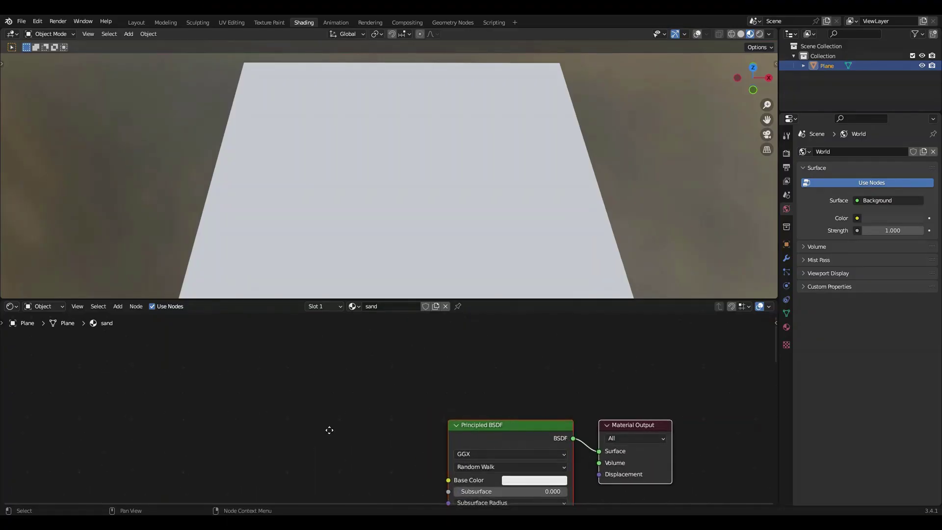
{"action": "middle_click_drag", "start_coordinate": [328, 429], "coordinate": [396, 363]}
{"action": "left_click", "coordinate": [535, 361]}
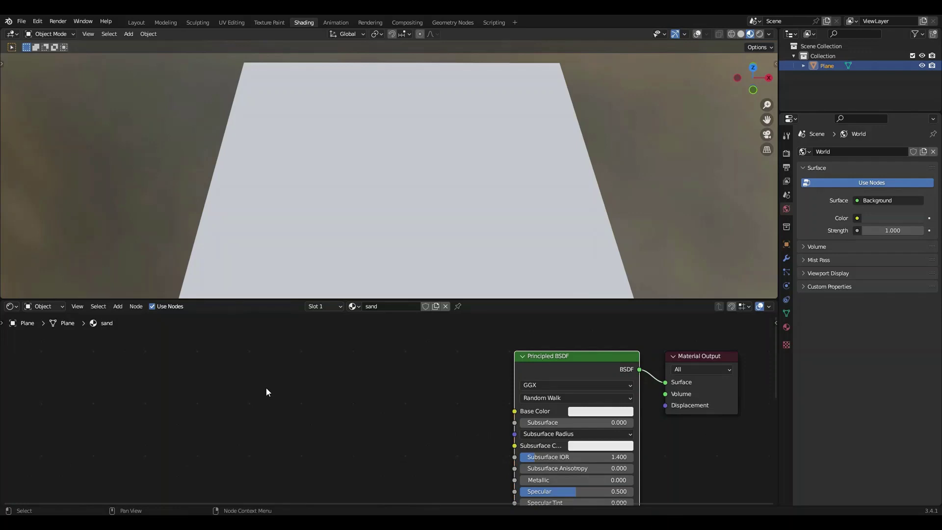
{"action": "scroll", "coordinate": [445, 418], "scroll_direction": "down", "scroll_amount": 3}
{"action": "scroll", "coordinate": [447, 413], "scroll_direction": "up", "scroll_amount": 2}
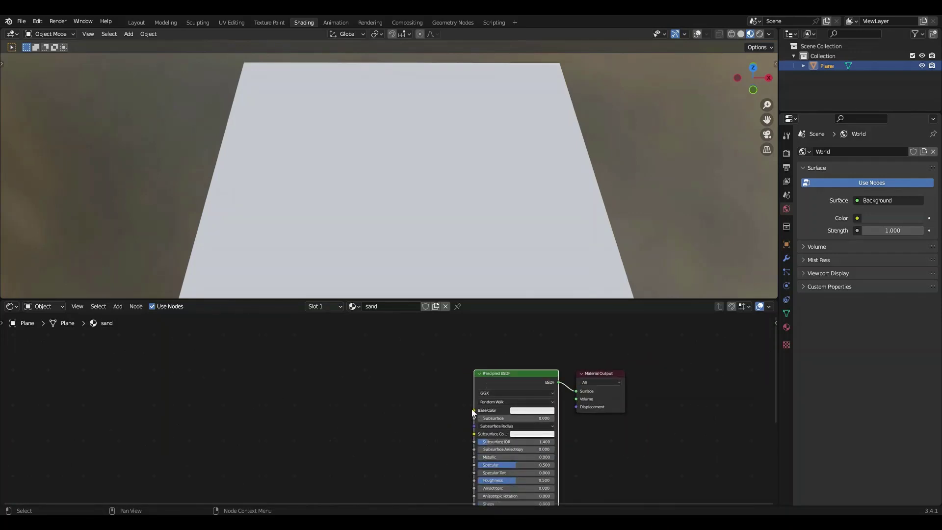
{"action": "key", "text": "x"}
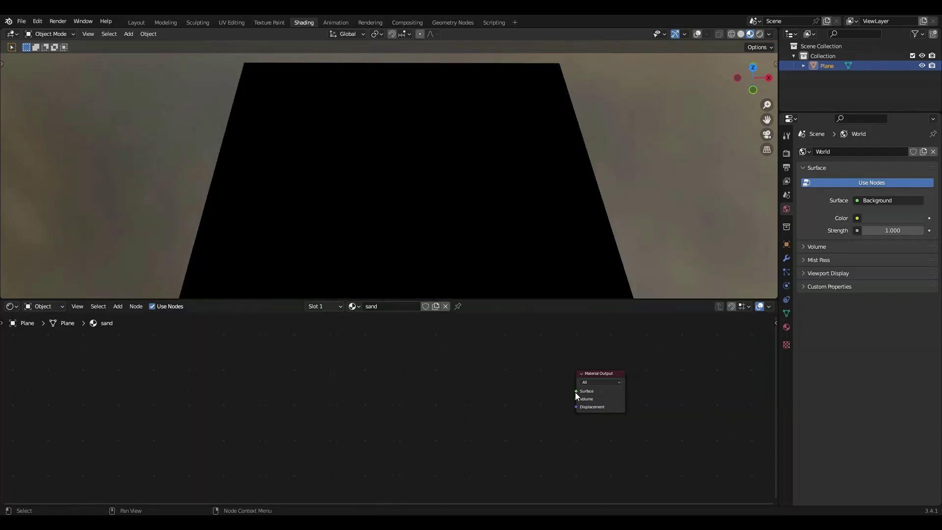
{"action": "left_click_drag", "start_coordinate": [577, 392], "coordinate": [339, 389]}
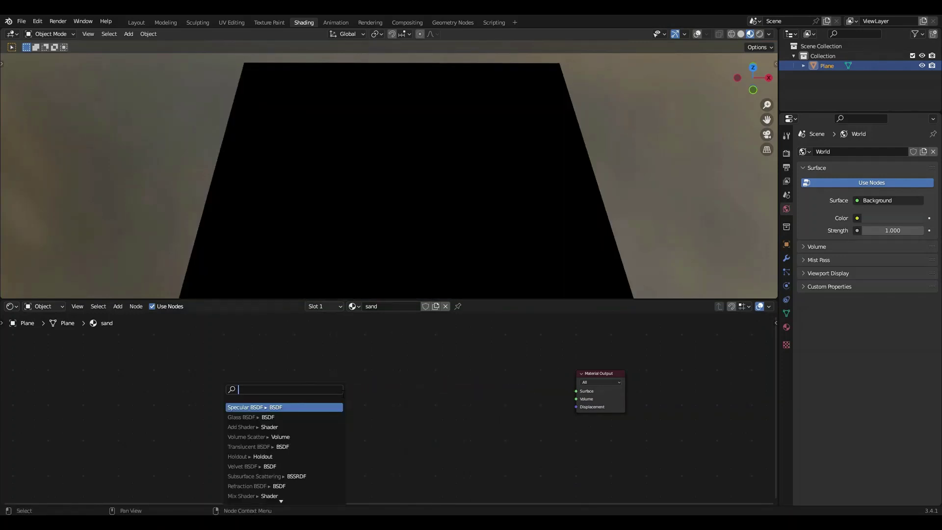
{"action": "type", "text": "wave"}
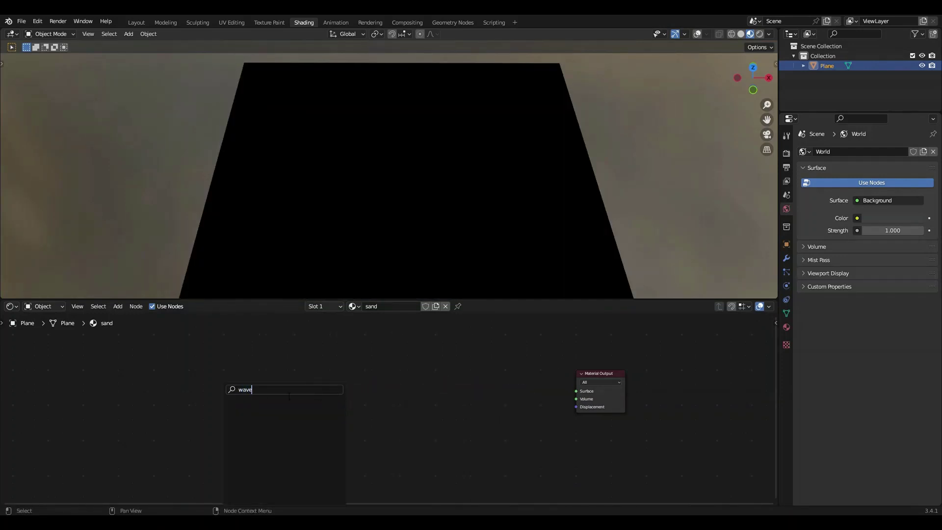
{"action": "key", "text": "Escape"}
Add a Wave Texture node to the sand material, well ahead of the Material Output.
{"action": "key", "text": "shift+a"}
{"action": "type", "text": "e"}
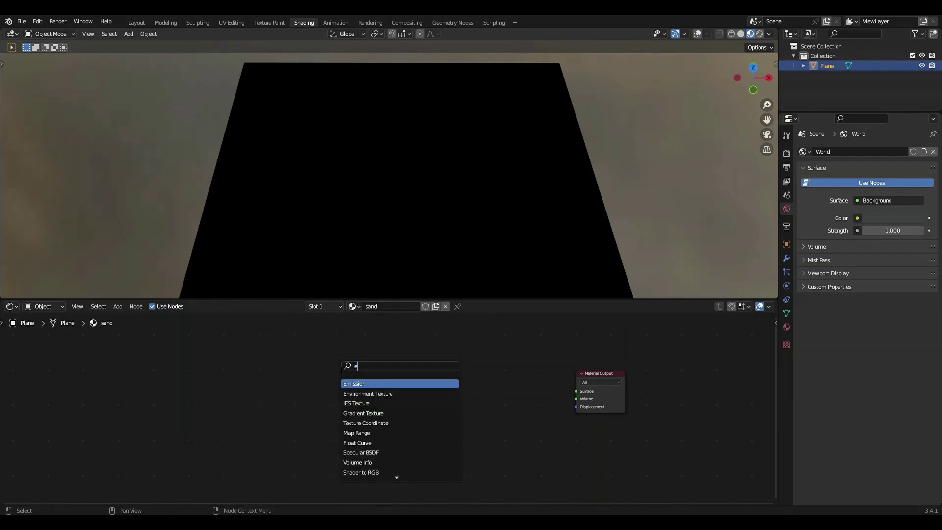
{"action": "key", "text": "BackSpace"}
{"action": "type", "text": "wave"}
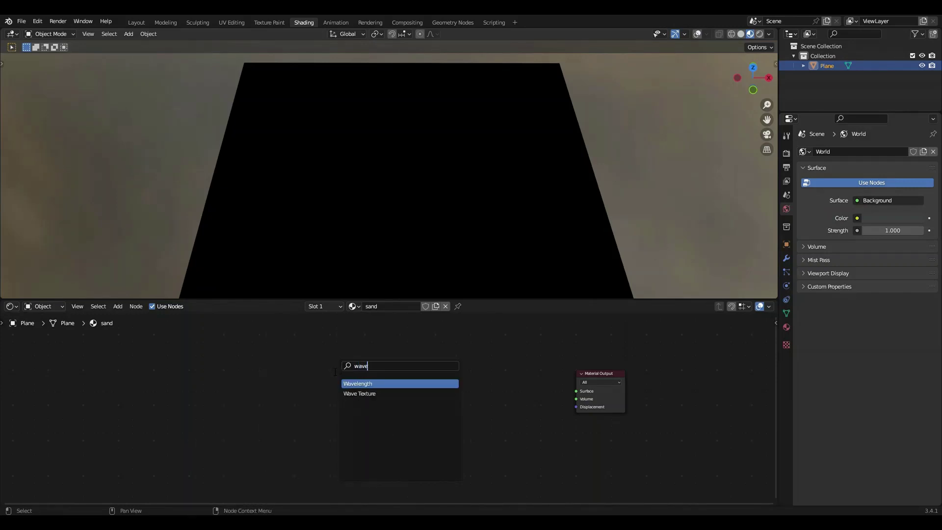
{"action": "left_click", "coordinate": [372, 394]}
{"action": "left_click", "coordinate": [292, 383]}
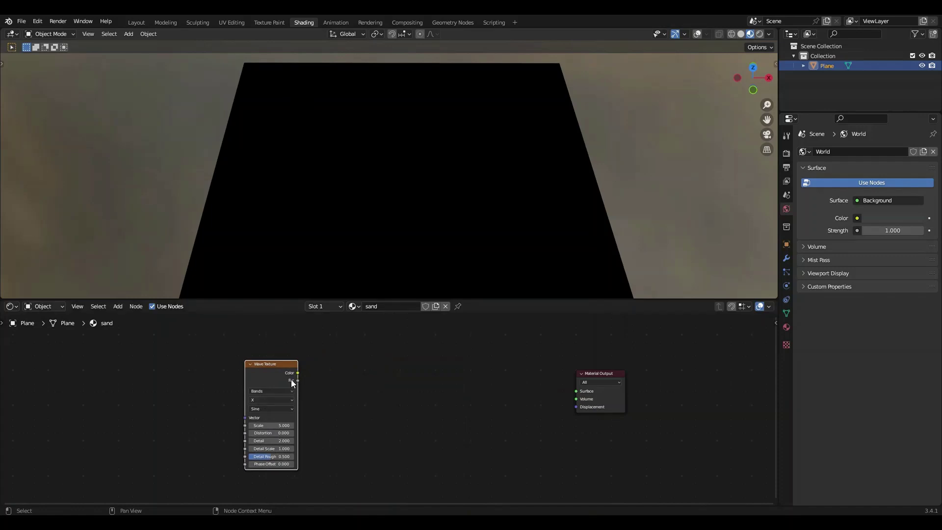
Connect the Wave Texture's Color to the Material Output's Surface and set the bands direction to Diagonal.
{"action": "left_click_drag", "start_coordinate": [297, 373], "coordinate": [576, 391]}
{"action": "middle_click_drag", "start_coordinate": [368, 187], "coordinate": [389, 218]}
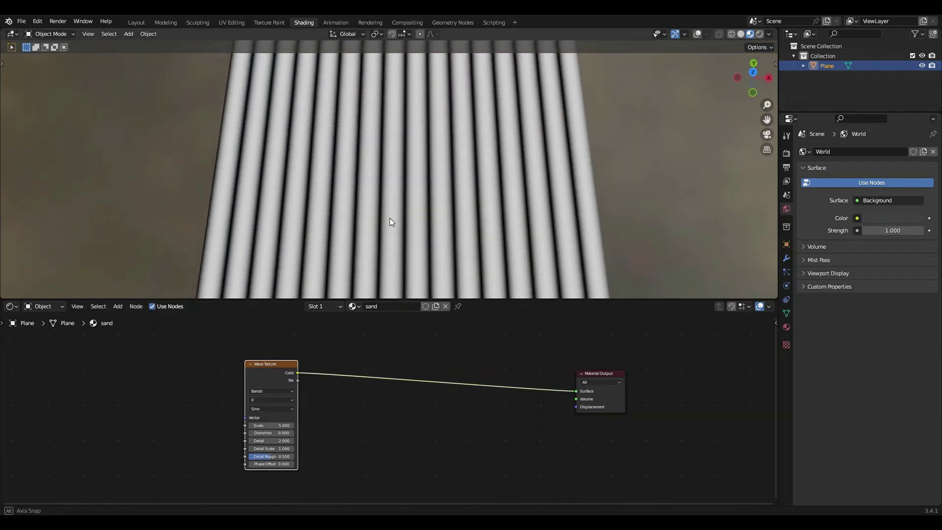
{"action": "left_click", "coordinate": [283, 400]}
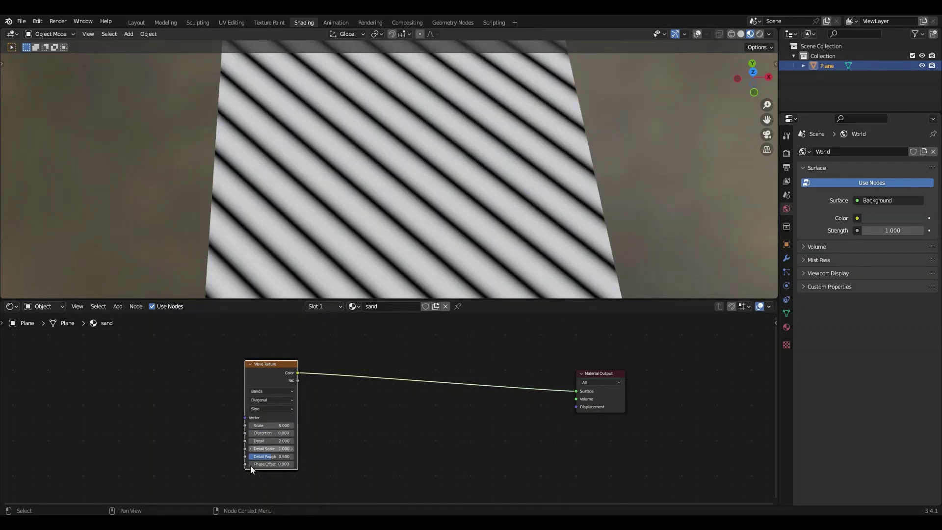
Set the Wave Texture's distortion to 3.
{"action": "scroll", "coordinate": [253, 428], "scroll_direction": "up", "scroll_amount": 2}
{"action": "left_click", "coordinate": [228, 442]}
{"action": "type", "text": "1.4"}
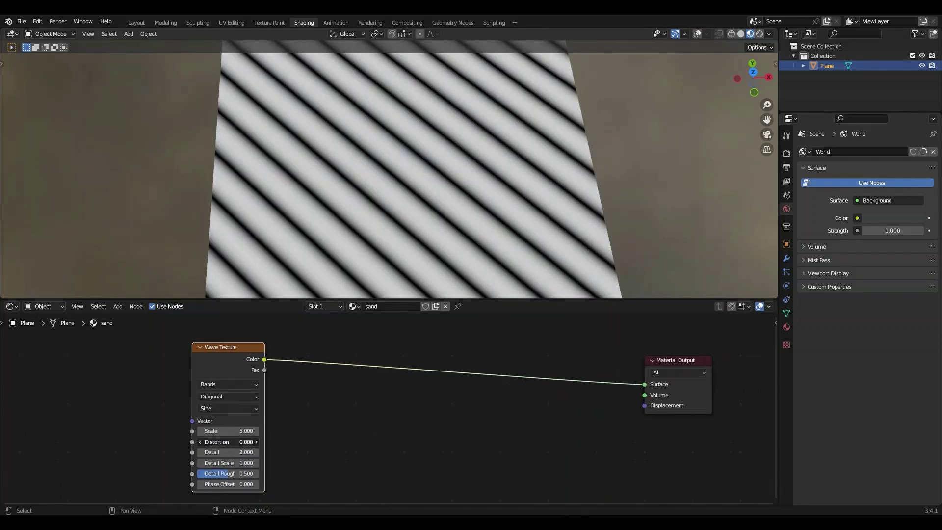
{"action": "key", "text": "Return"}
{"action": "left_click", "coordinate": [228, 442]}
{"action": "type", "text": "3"}
{"action": "key", "text": "Return"}
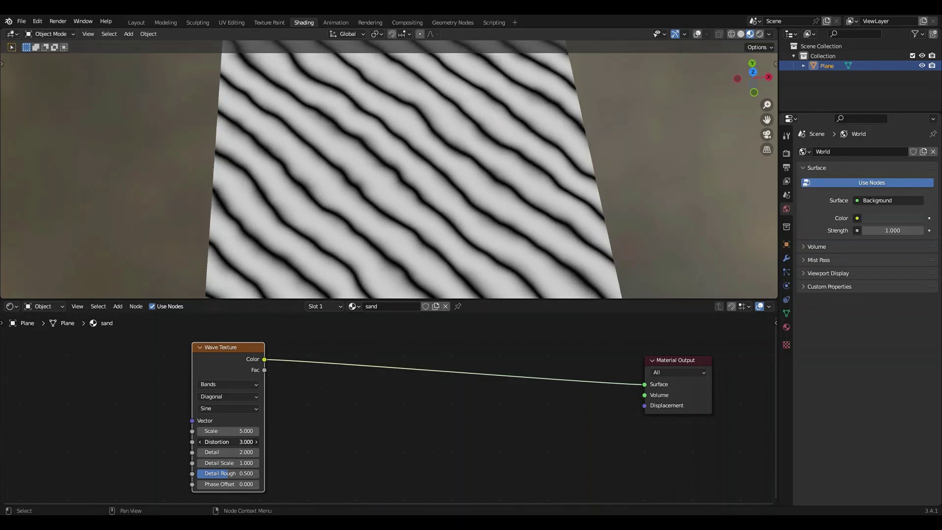
Set the Wave Texture's detail to 6.1 and its scale to 1.5.
{"action": "left_click", "coordinate": [228, 452]}
{"action": "type", "text": "6"}
{"action": "key", "text": "Return"}
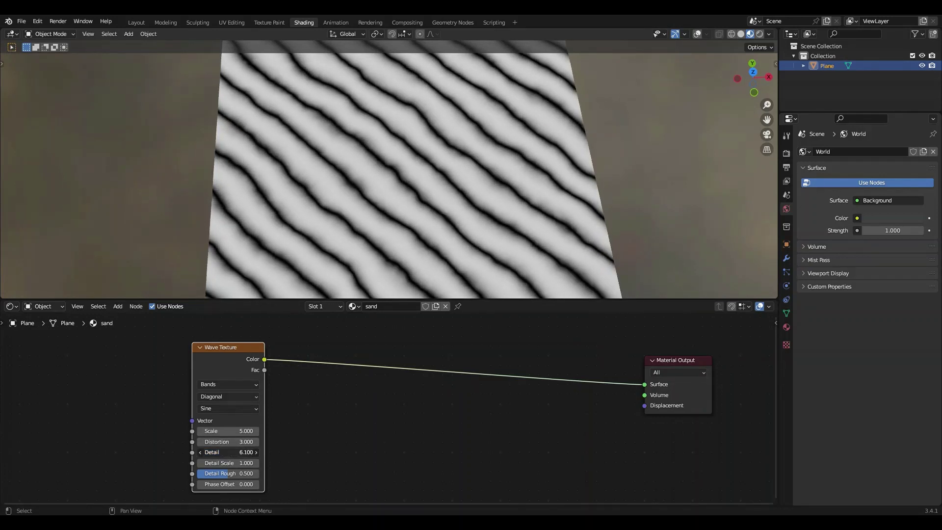
{"action": "mouse_move", "coordinate": [228, 431]}
{"action": "left_mouse_down"}
{"action": "mouse_move", "coordinate": [189, 431]}
{"action": "mouse_move", "coordinate": [223, 433]}
{"action": "left_mouse_up"}
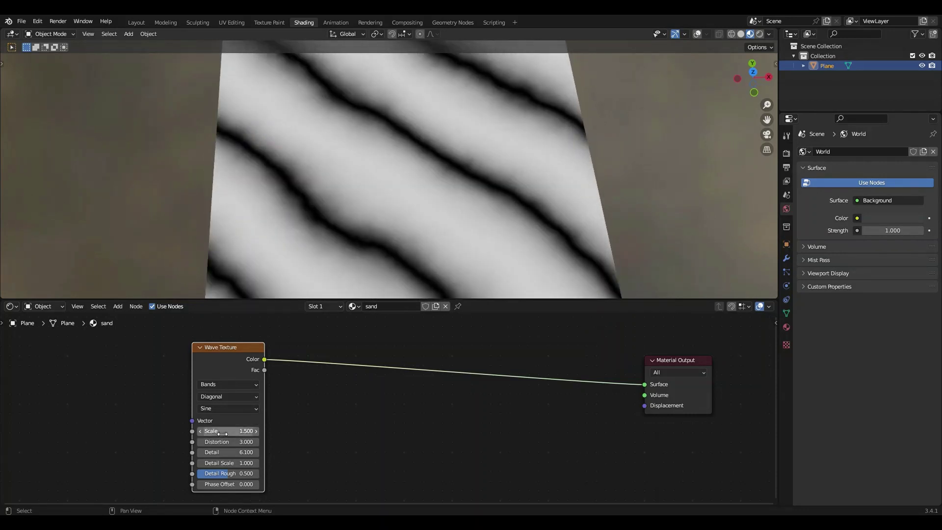
Insert a ColorRamp between the Wave Texture's Color output and the Material Output's Surface.
{"action": "scroll", "coordinate": [419, 224], "scroll_direction": "down", "scroll_amount": 5}
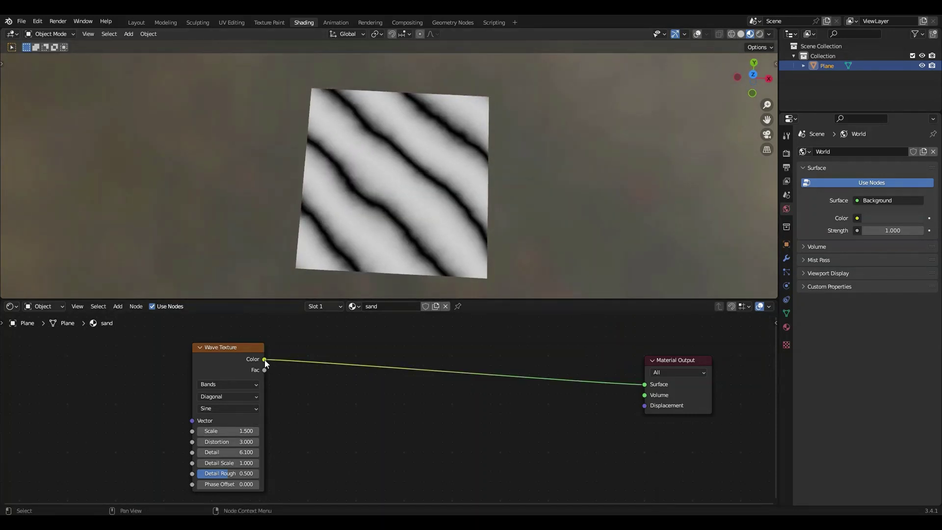
{"action": "left_click_drag", "start_coordinate": [264, 360], "coordinate": [354, 395]}
{"action": "type", "text": "color"}
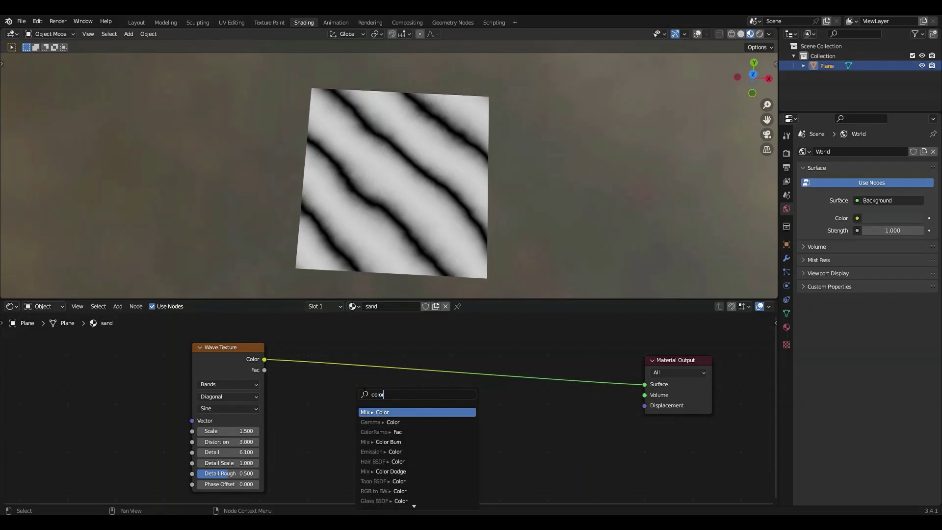
{"action": "left_click", "coordinate": [422, 432]}
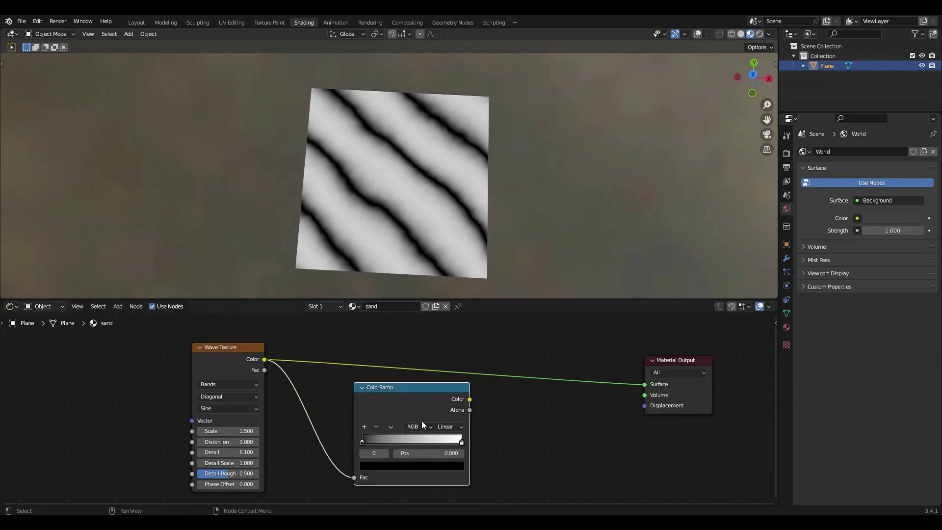
{"action": "left_click_drag", "start_coordinate": [466, 396], "coordinate": [652, 387]}
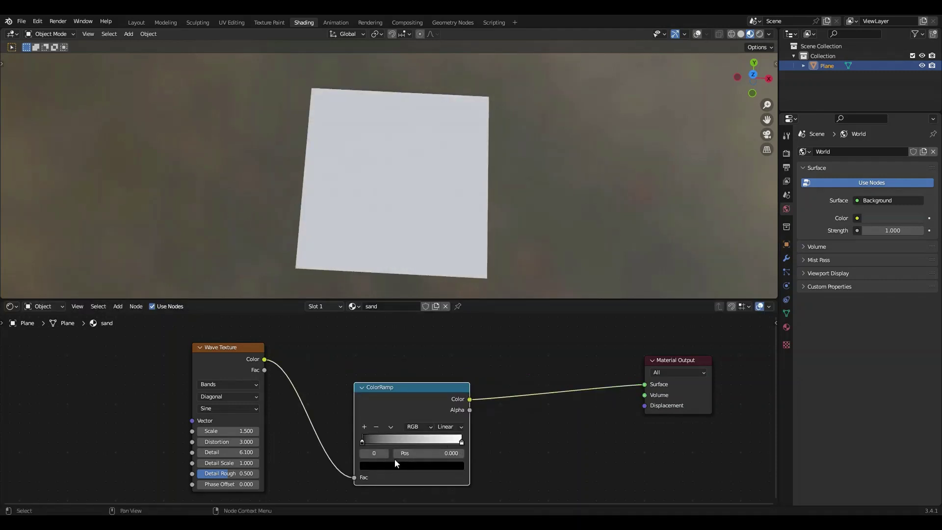
Set the ColorRamp's black stop to position 0.182 and its white stop to 1.000, leaving only these two stops.
{"action": "left_click_drag", "start_coordinate": [363, 442], "coordinate": [461, 432]}
{"action": "left_click", "coordinate": [364, 426]}
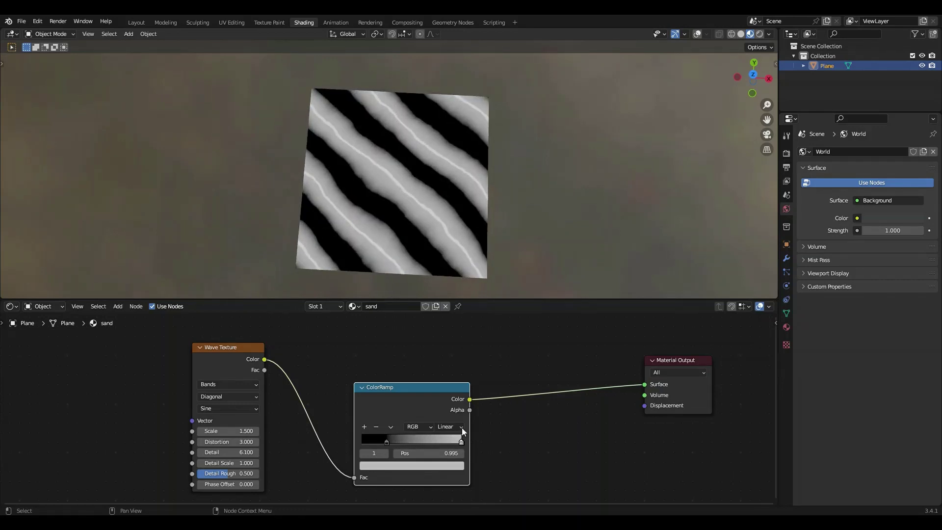
{"action": "left_click_drag", "start_coordinate": [461, 437], "coordinate": [381, 437]}
{"action": "left_click", "coordinate": [377, 426]}
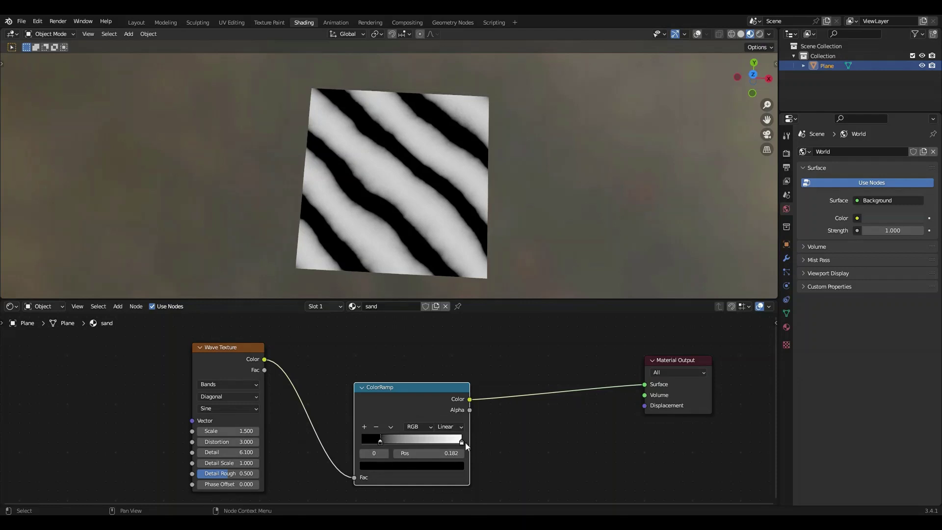
{"action": "mouse_move", "coordinate": [462, 442]}
{"action": "left_mouse_down"}
{"action": "mouse_move", "coordinate": [434, 439]}
{"action": "mouse_move", "coordinate": [469, 435]}
{"action": "left_mouse_up"}
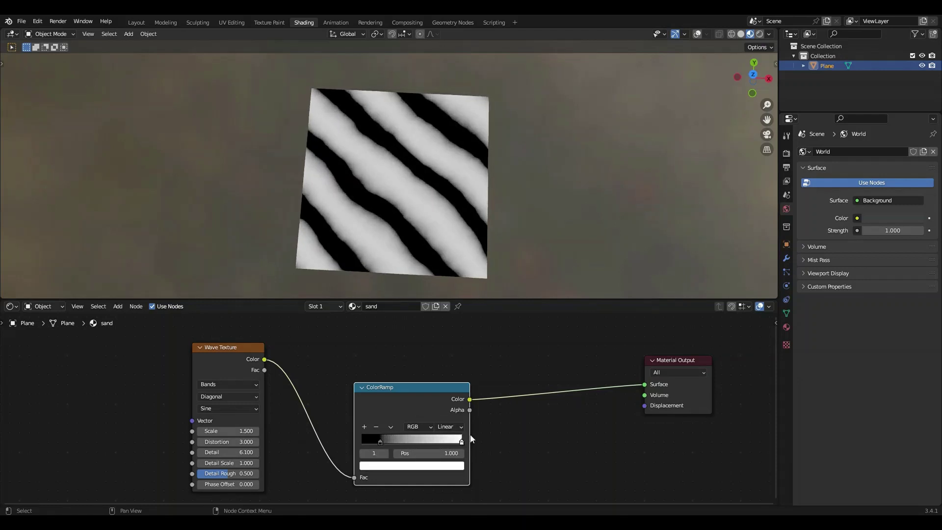
Color the ColorRamp's black stop dark golden brown and its white stop light sandy yellow.
{"action": "left_click", "coordinate": [381, 441]}
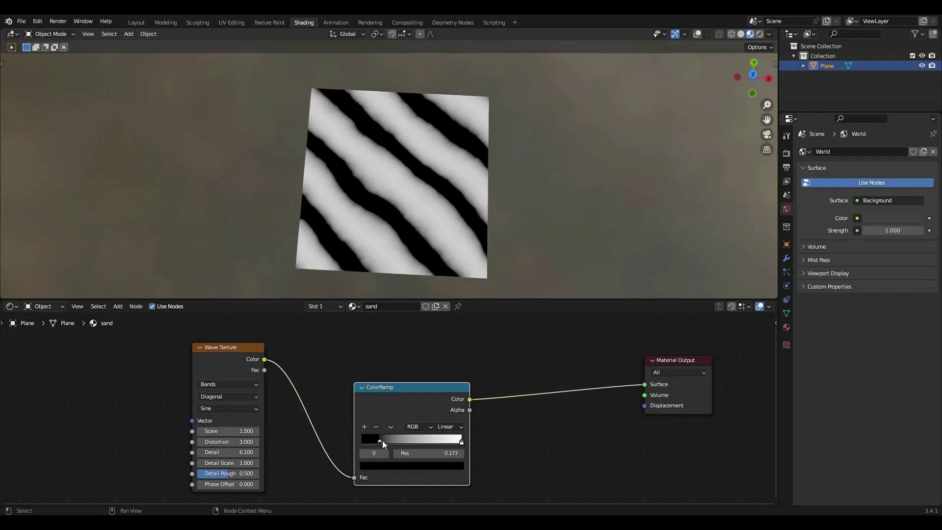
{"action": "left_click", "coordinate": [391, 467]}
{"action": "left_click_drag", "start_coordinate": [446, 382], "coordinate": [443, 366]}
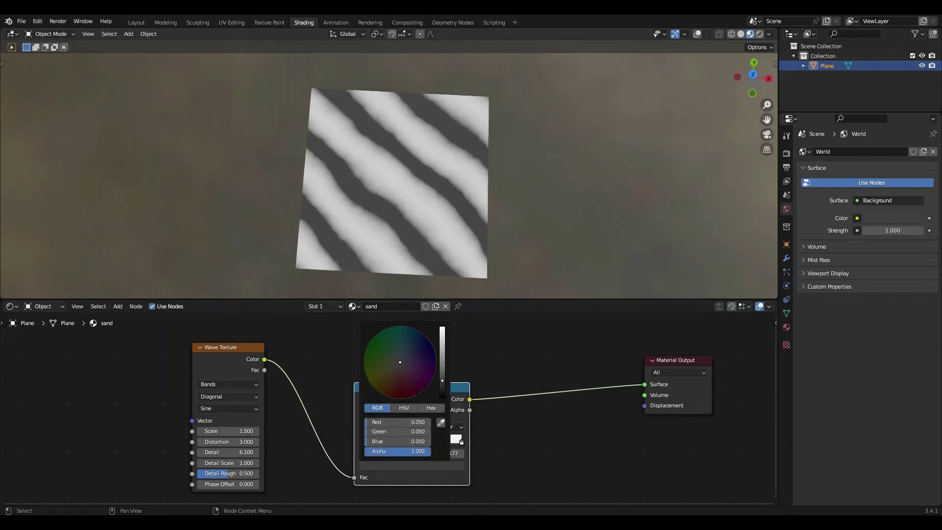
{"action": "left_click", "coordinate": [369, 380]}
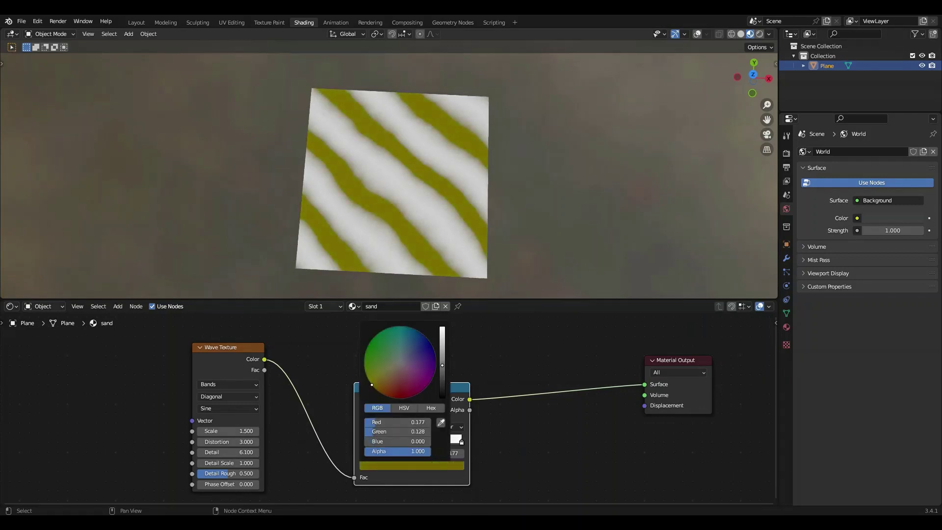
{"action": "left_click", "coordinate": [462, 440]}
{"action": "left_click", "coordinate": [429, 466]}
{"action": "mouse_move", "coordinate": [387, 399]}
{"action": "left_mouse_down"}
{"action": "mouse_move", "coordinate": [374, 388]}
{"action": "mouse_move", "coordinate": [386, 379]}
{"action": "left_mouse_up"}
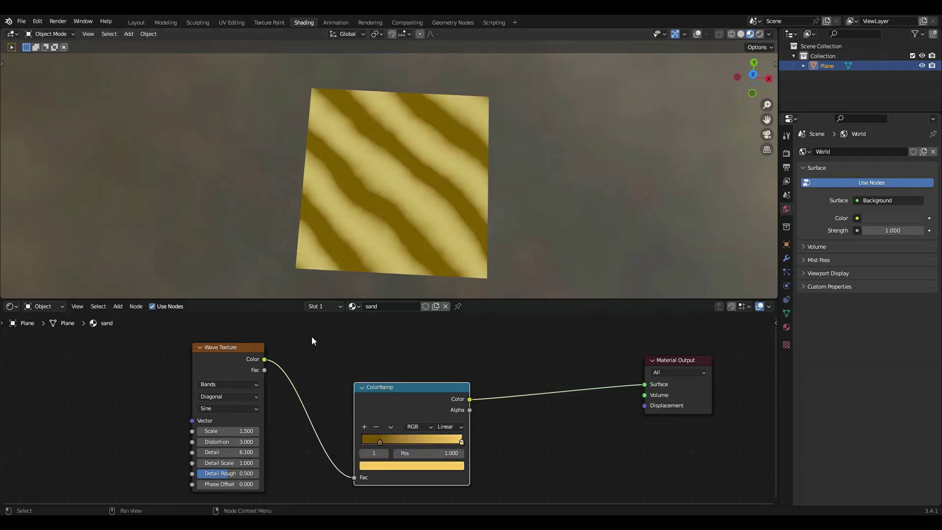
Add Texture Coordinate and Mapping nodes feeding the Wave Texture's vector.
{"action": "scroll", "coordinate": [314, 369], "scroll_direction": "down", "scroll_amount": 3}
{"action": "left_click_drag", "start_coordinate": [408, 433], "coordinate": [408, 418]}
{"action": "left_click", "coordinate": [303, 392]}
{"action": "key", "text": "ctrl+t"}
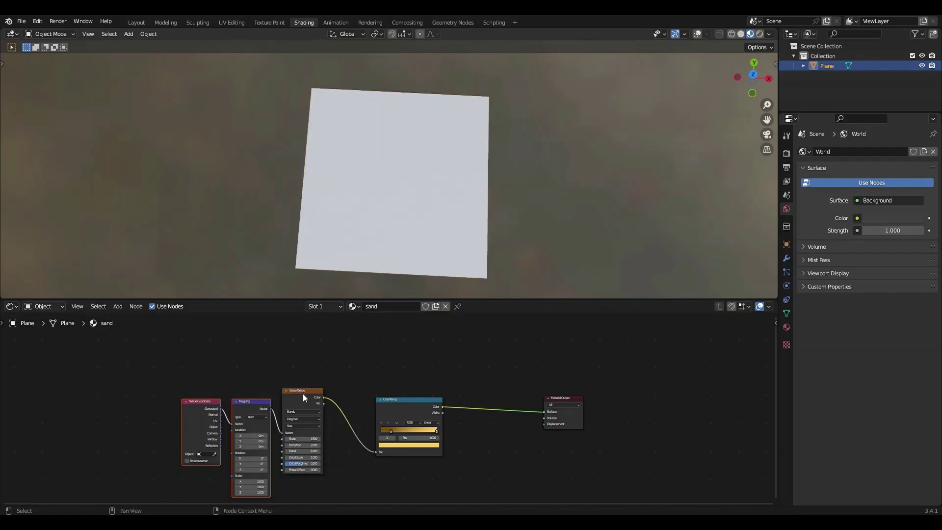
Duplicate the Texture Coordinate, Mapping and Wave Texture nodes and place the copies above the originals.
{"action": "scroll", "coordinate": [330, 440], "scroll_direction": "down", "scroll_amount": 1}
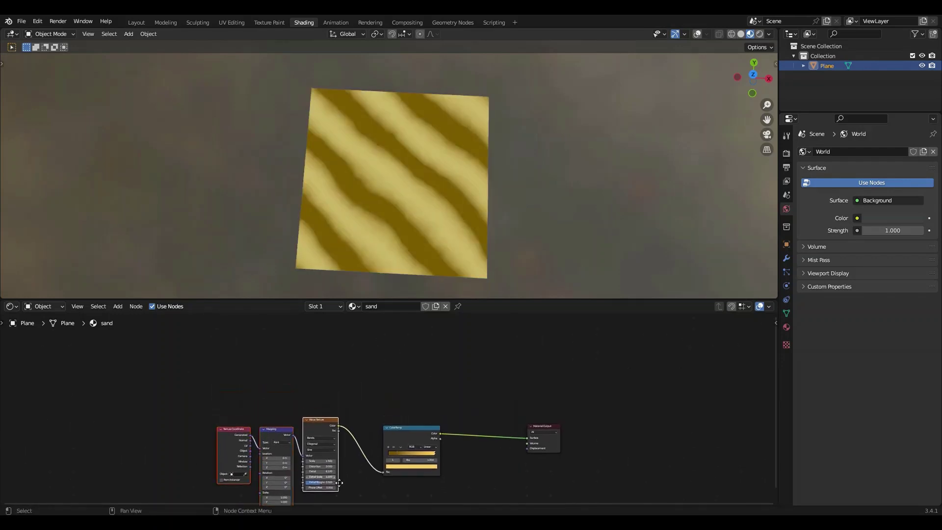
{"action": "key", "text": "shift+d"}
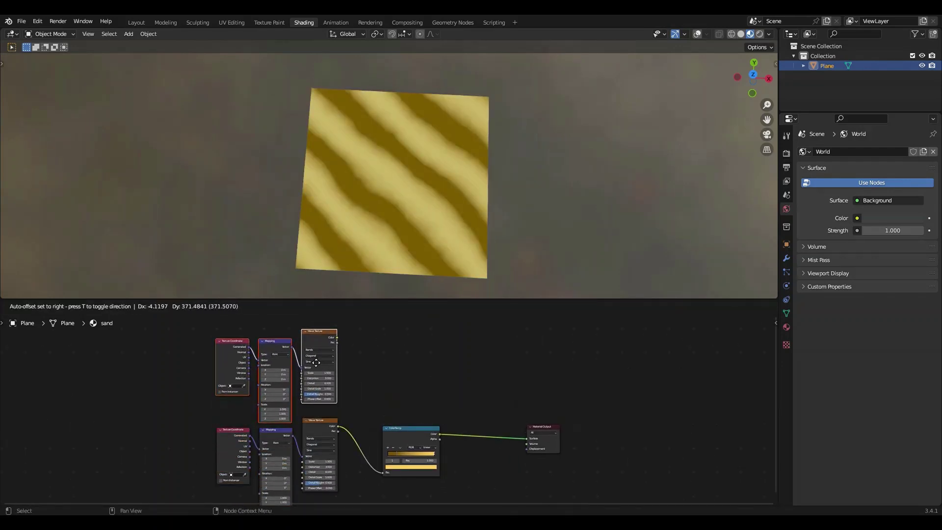
{"action": "left_click", "coordinate": [317, 367]}
Delete the lower Texture Coordinate and Mapping nodes.
{"action": "scroll", "coordinate": [328, 379], "scroll_direction": "up", "scroll_amount": 3}
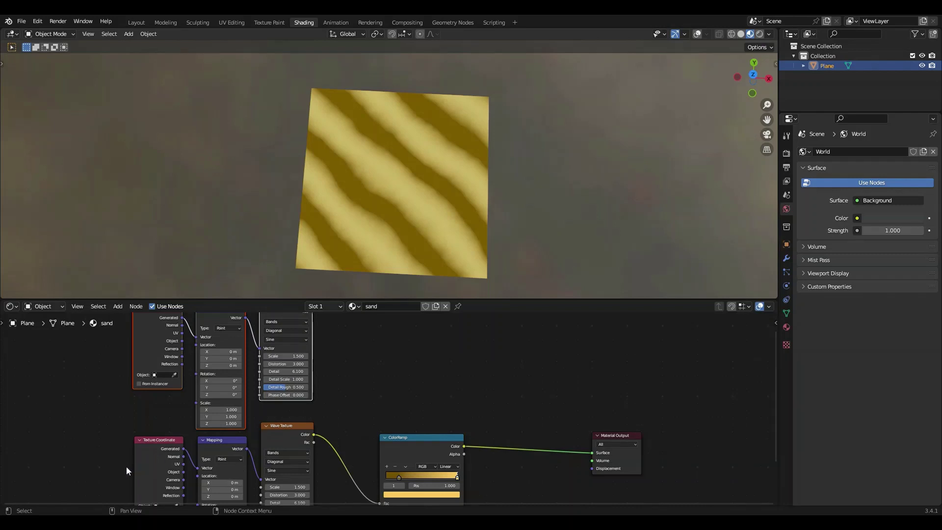
{"action": "left_click_drag", "start_coordinate": [126, 466], "coordinate": [226, 461]}
{"action": "key", "text": "x"}
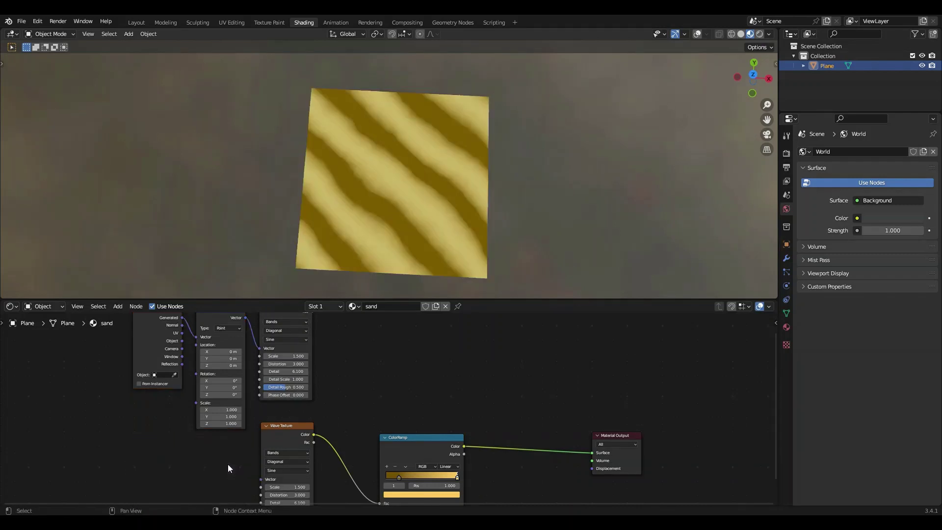
Connect the remaining Texture Coordinate's Generated output to the lower Wave Texture's Vector and space out the upper nodes.
{"action": "scroll", "coordinate": [246, 441], "scroll_direction": "down", "scroll_amount": 2}
{"action": "left_click_drag", "start_coordinate": [214, 337], "coordinate": [280, 469]}
{"action": "middle_click_drag", "start_coordinate": [319, 363], "coordinate": [315, 406]}
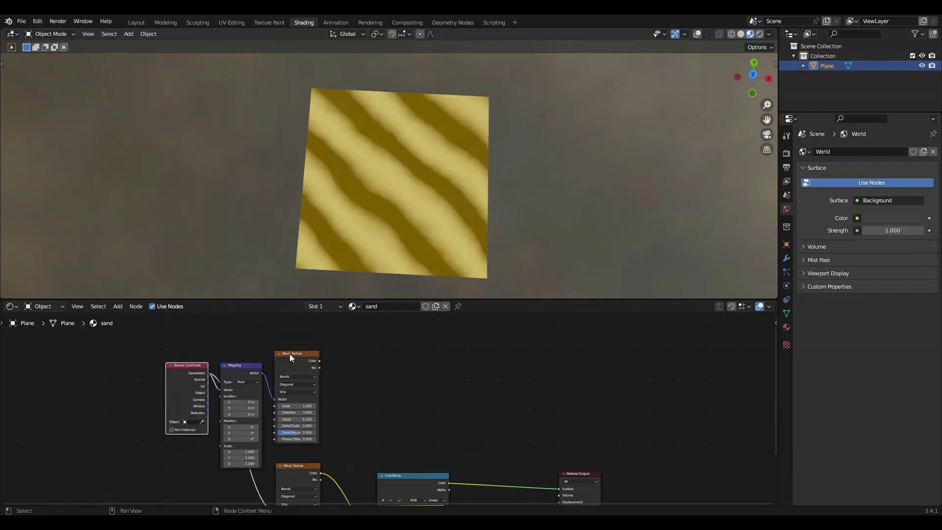
{"action": "left_click_drag", "start_coordinate": [253, 372], "coordinate": [289, 356]}
Duplicate the ColorRamp beside the upper Wave Texture, feed it from that texture, and link its Color to the Material Output's Surface.
{"action": "middle_click_drag", "start_coordinate": [419, 489], "coordinate": [313, 464]}
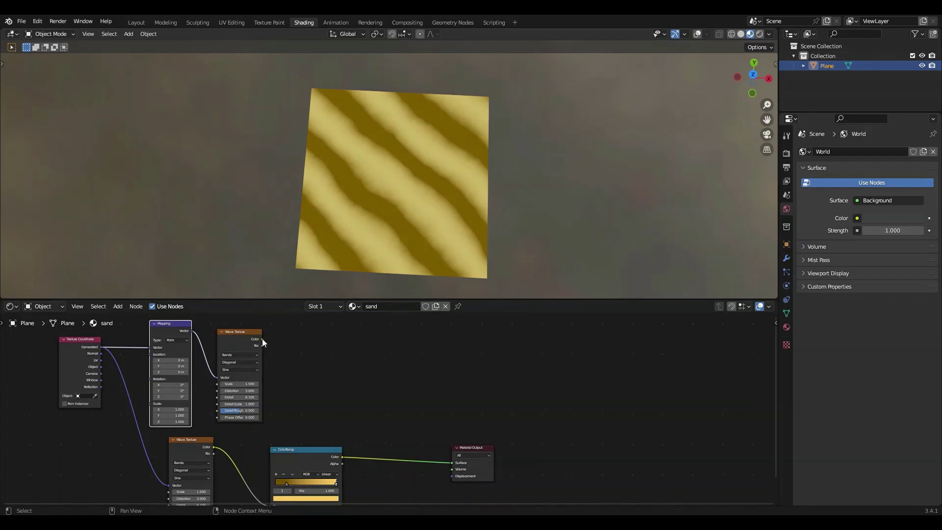
{"action": "left_click", "coordinate": [305, 461]}
{"action": "key", "text": "shift+d"}
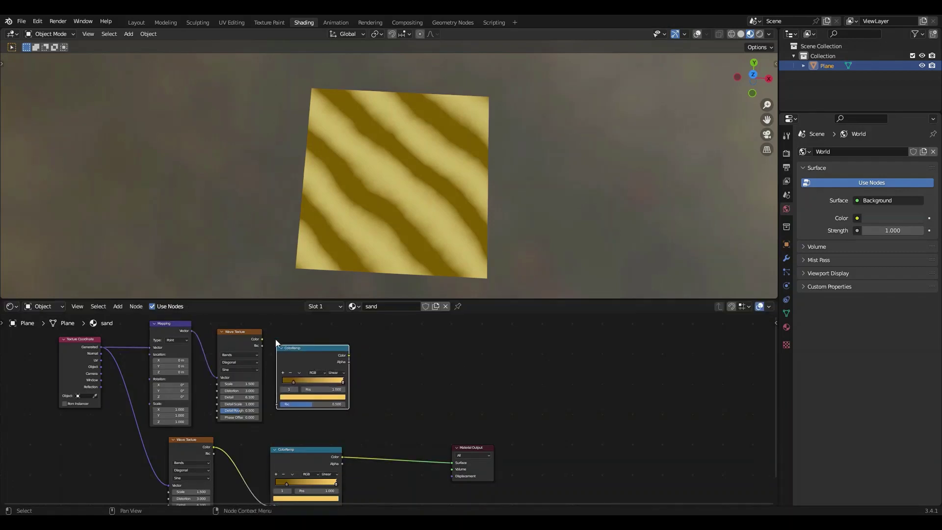
{"action": "left_click", "coordinate": [275, 339]}
{"action": "left_click_drag", "start_coordinate": [262, 345], "coordinate": [278, 405]}
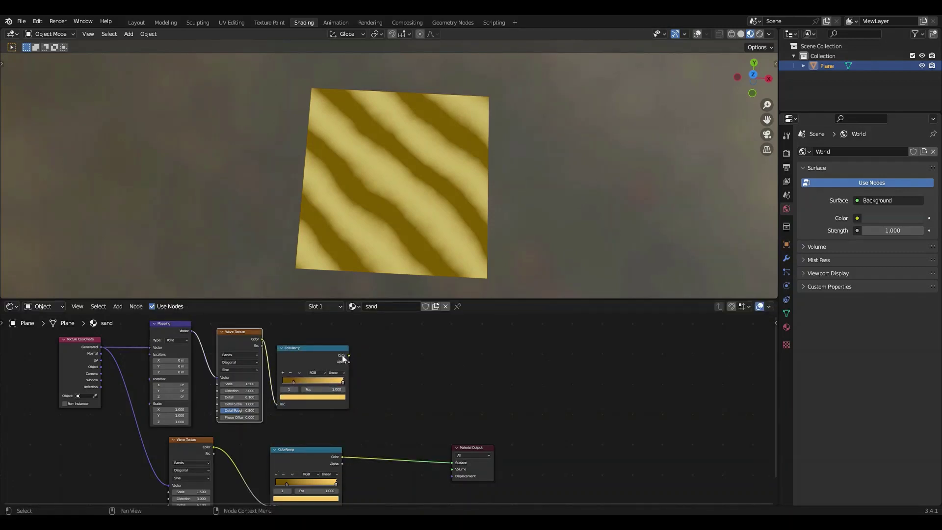
{"action": "left_click_drag", "start_coordinate": [348, 355], "coordinate": [454, 464]}
Set the upper Wave Texture's phase offset to 0.4.
{"action": "scroll", "coordinate": [313, 432], "scroll_direction": "up", "scroll_amount": 2}
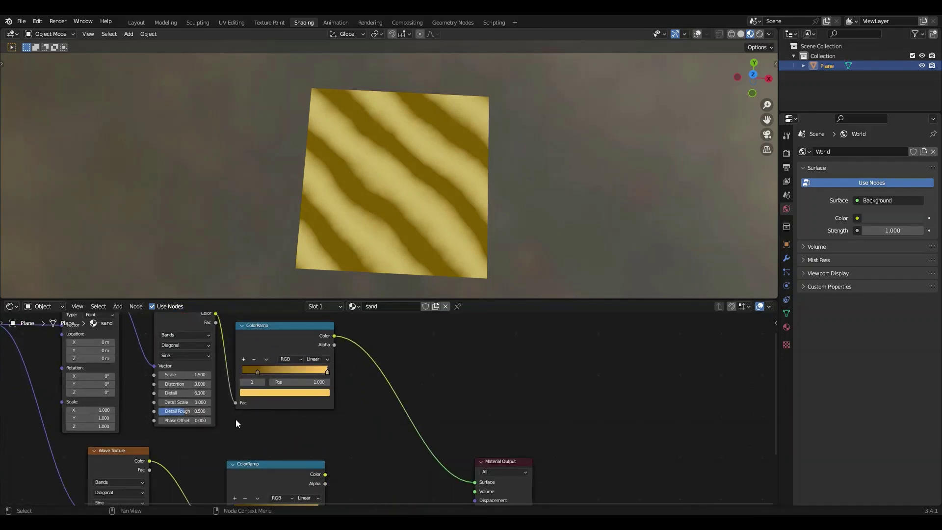
{"action": "left_click", "coordinate": [209, 421]}
{"action": "left_click", "coordinate": [208, 421]}
{"action": "left_click", "coordinate": [208, 421]}
{"action": "left_click", "coordinate": [208, 421]}
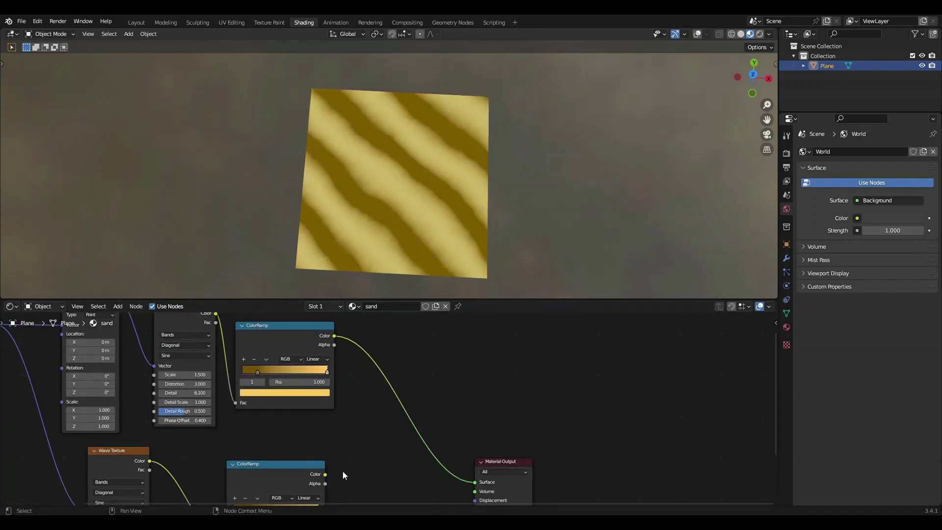
Combine the lower (A) and upper (B) ColorRamps in a color Add node with factor 1.000, feeding the Material Output's Surface.
{"action": "left_click", "coordinate": [322, 476]}
{"action": "left_click_drag", "start_coordinate": [475, 482], "coordinate": [396, 395]}
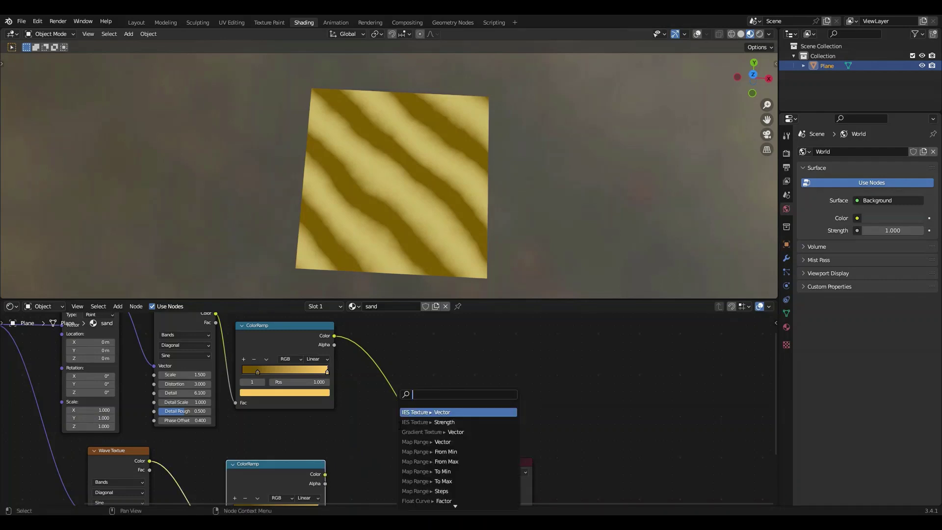
{"action": "type", "text": "add"}
{"action": "key", "text": "Return"}
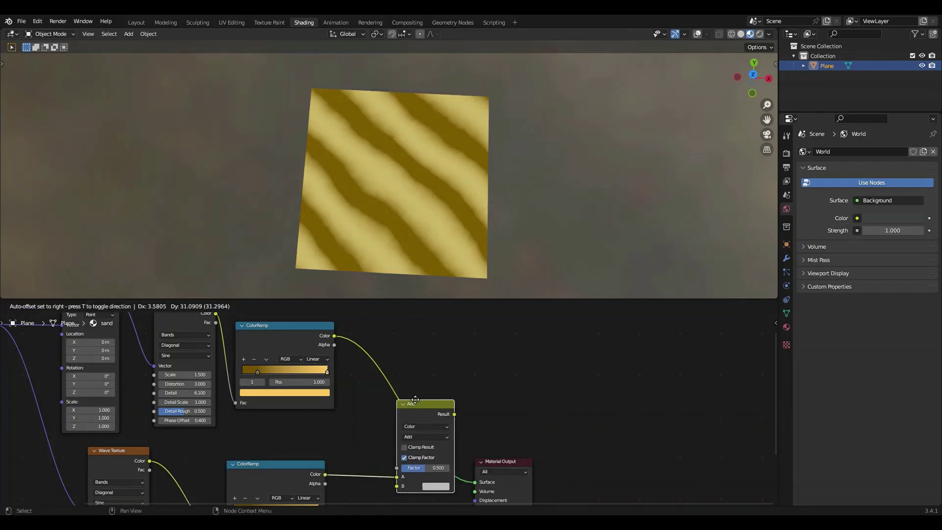
{"action": "left_click", "coordinate": [413, 371]}
{"action": "left_click_drag", "start_coordinate": [334, 336], "coordinate": [394, 457]}
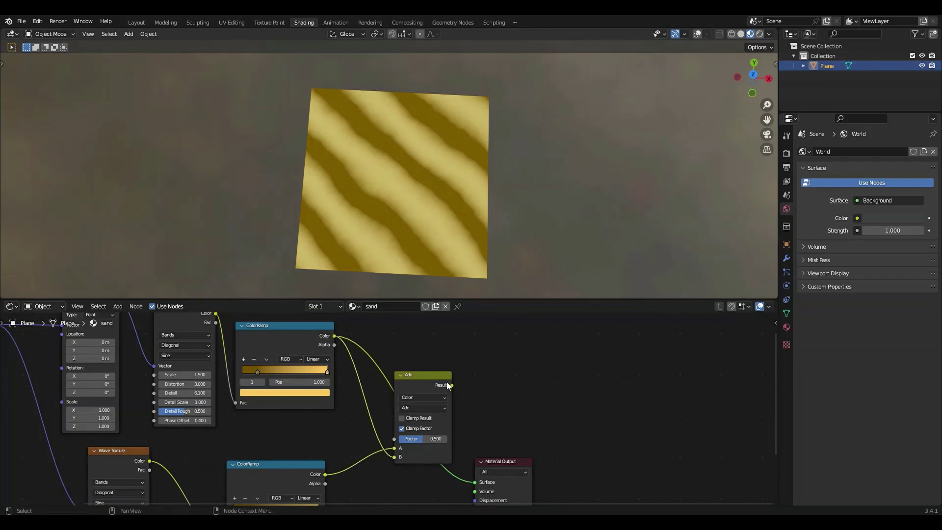
{"action": "left_click_drag", "start_coordinate": [451, 385], "coordinate": [533, 426]}
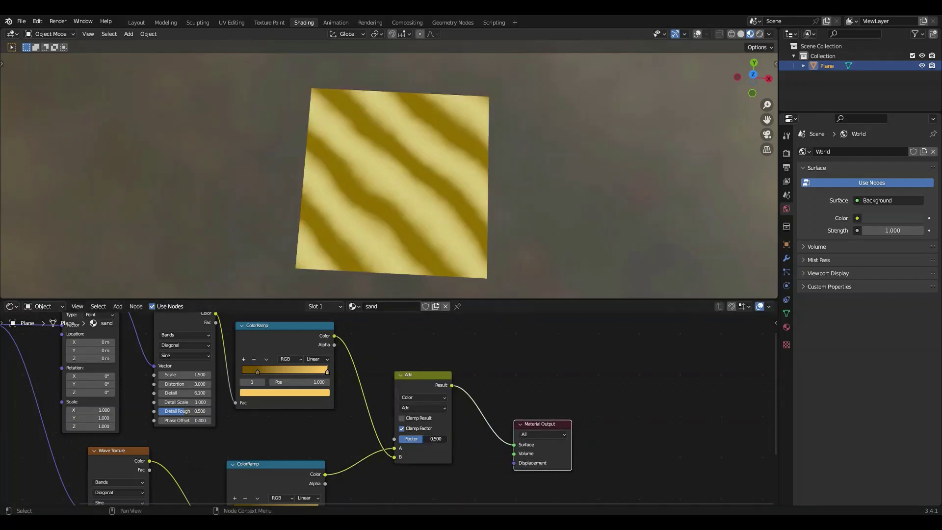
{"action": "left_click_drag", "start_coordinate": [423, 439], "coordinate": [446, 439]}
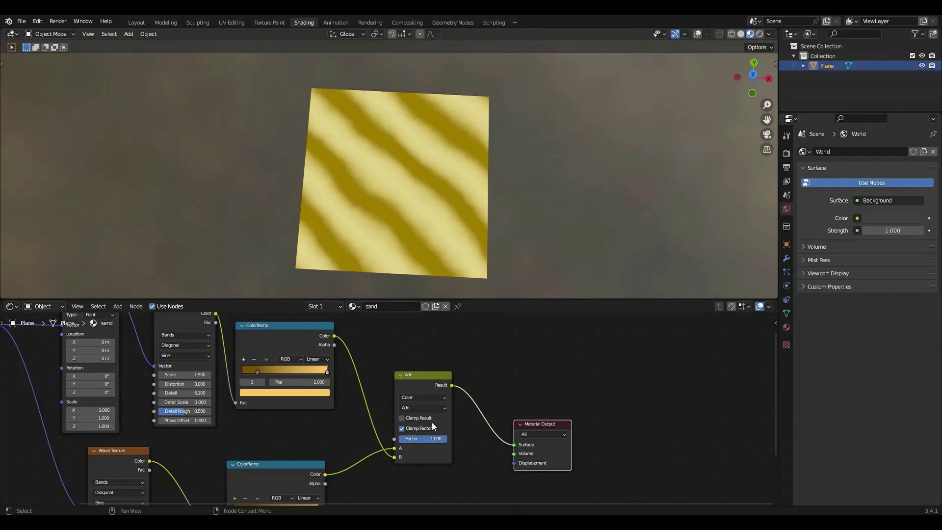
Change the light stop of the upper ColorRamp to a pale cream color.
{"action": "left_click", "coordinate": [320, 393]}
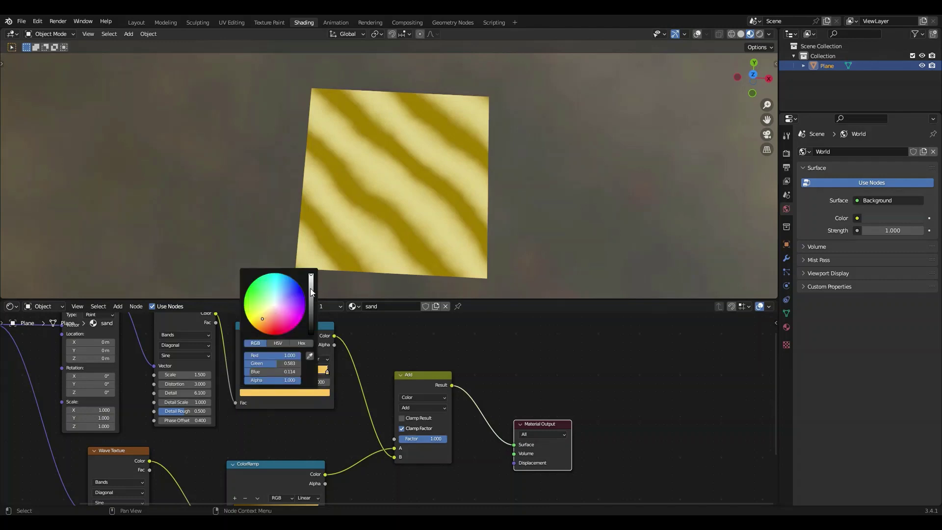
{"action": "left_click_drag", "start_coordinate": [268, 313], "coordinate": [268, 310]}
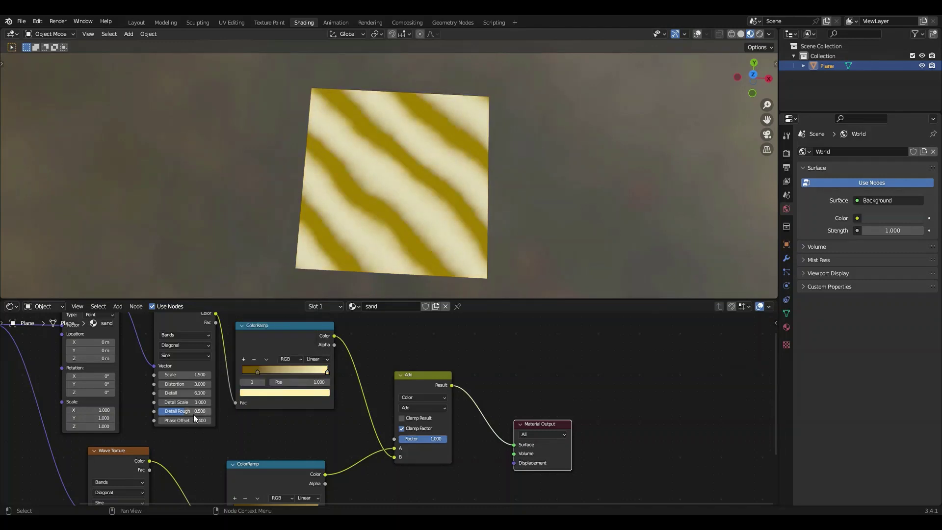
Set the upper Wave Texture's phase offset to -0.8 and move the upper ColorRamp's dark stop to about 0.700.
{"action": "left_click_drag", "start_coordinate": [258, 371], "coordinate": [329, 351]}
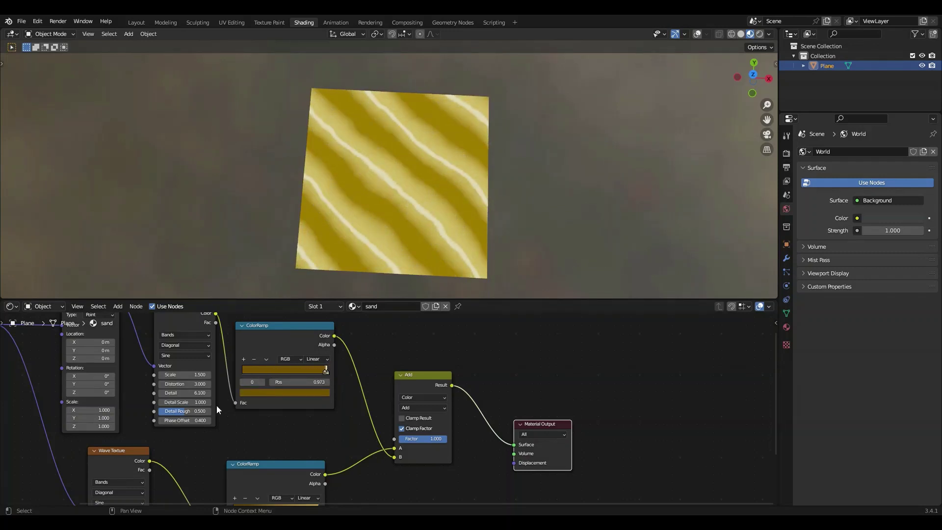
{"action": "left_click_drag", "start_coordinate": [201, 421], "coordinate": [147, 420]}
{"action": "scroll", "coordinate": [284, 365], "scroll_direction": "up", "scroll_amount": 3}
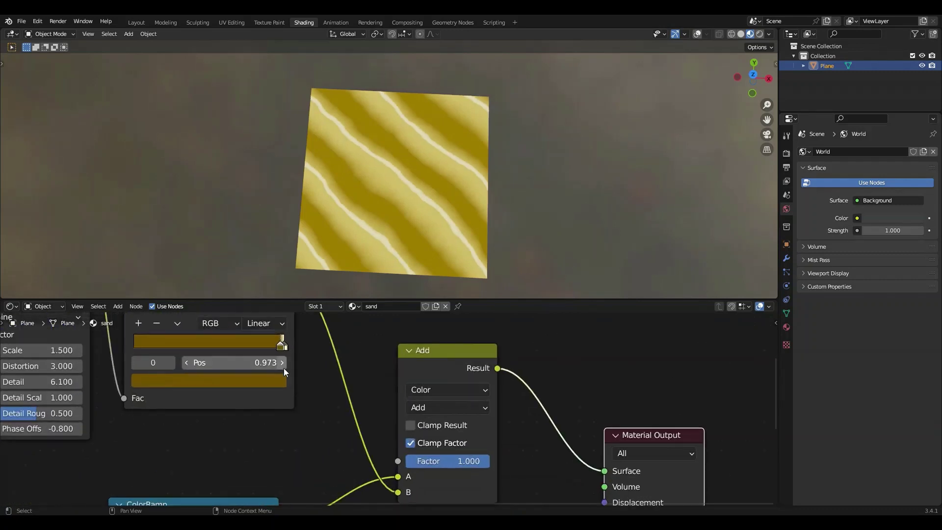
{"action": "left_click_drag", "start_coordinate": [279, 342], "coordinate": [222, 355]}
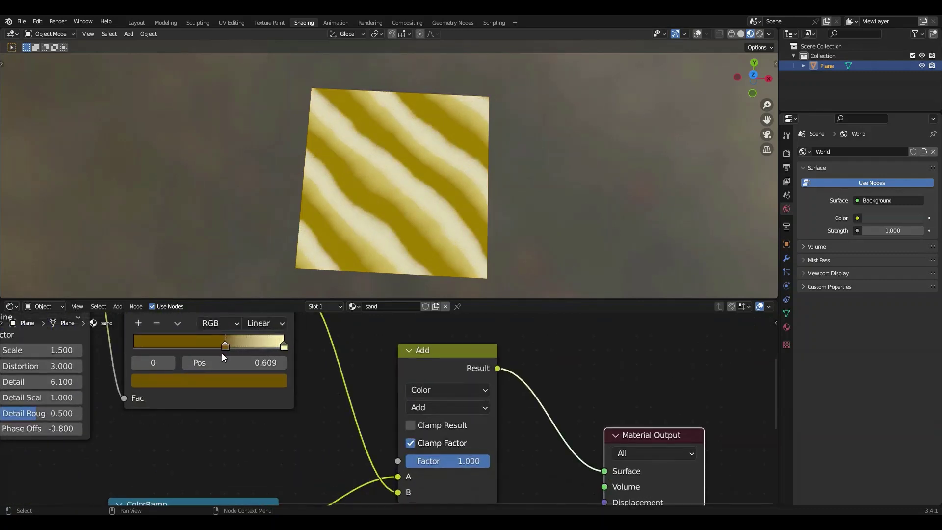
{"action": "mouse_move", "coordinate": [221, 354]}
{"action": "left_mouse_down"}
{"action": "mouse_move", "coordinate": [249, 347]}
{"action": "mouse_move", "coordinate": [237, 348]}
{"action": "left_mouse_up"}
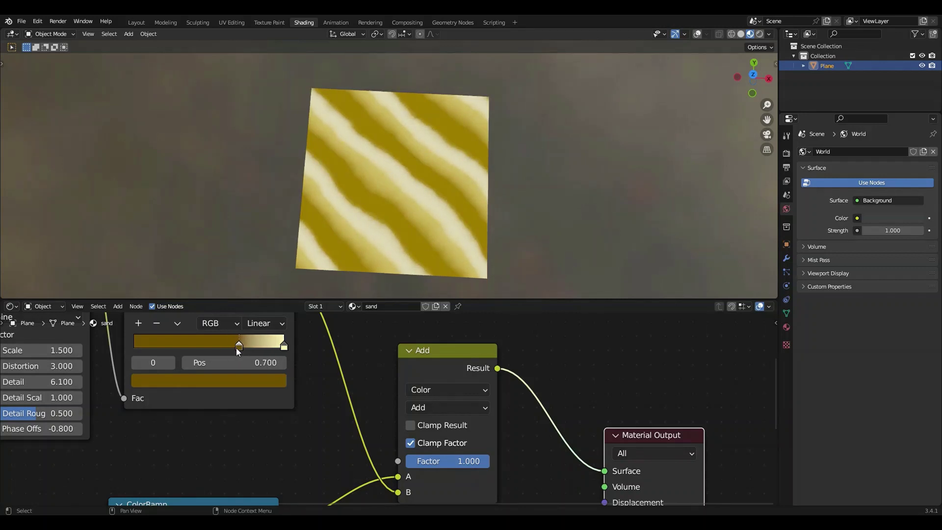
Move the lower ColorRamp's dark stop to position 0.000 and the upper ColorRamp's dark stop to about 0.495.
{"action": "middle_click_drag", "start_coordinate": [237, 350], "coordinate": [472, 167]}
{"action": "left_click", "coordinate": [376, 402]}
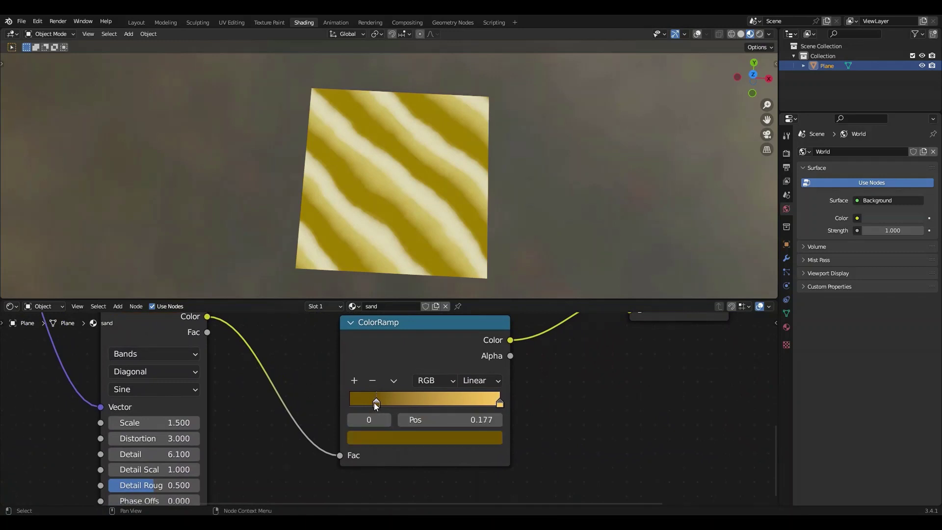
{"action": "left_click_drag", "start_coordinate": [356, 405], "coordinate": [346, 408]}
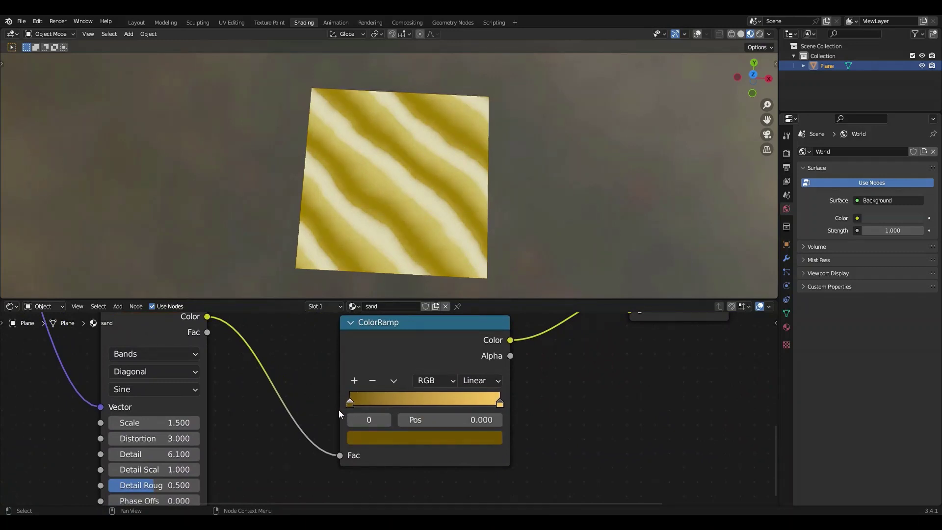
{"action": "middle_click_drag", "start_coordinate": [317, 349], "coordinate": [257, 523]}
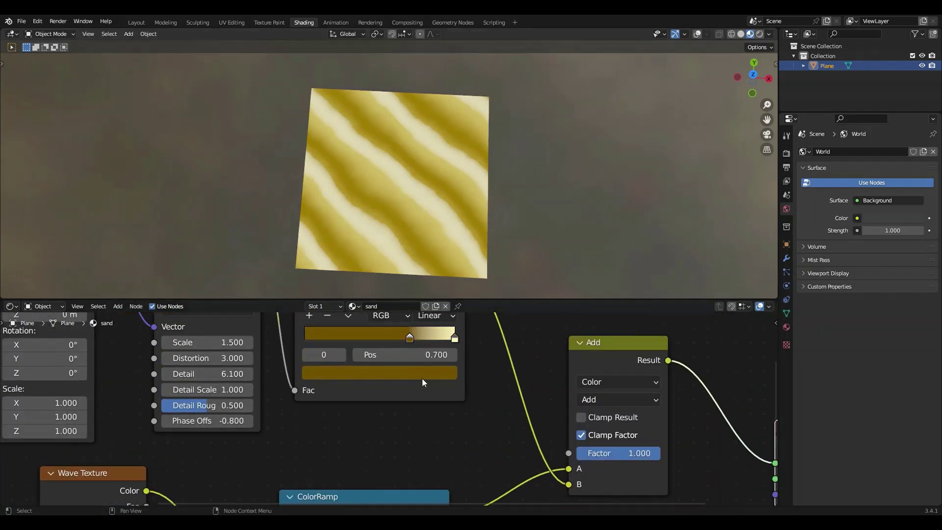
{"action": "left_click_drag", "start_coordinate": [402, 334], "coordinate": [378, 336]}
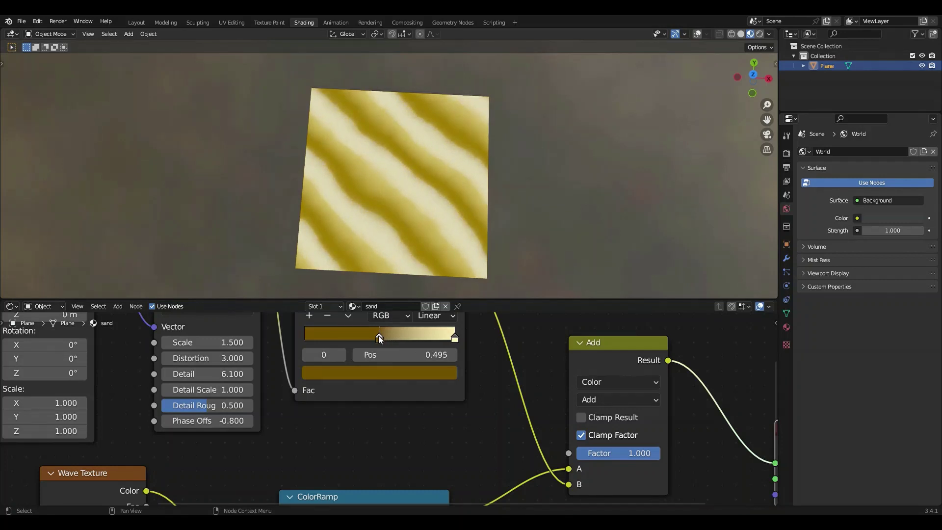
Change the upper ColorRamp's light stop to a more saturated yellow and view the plane from the top.
{"action": "scroll", "coordinate": [383, 399], "scroll_direction": "down", "scroll_amount": 3}
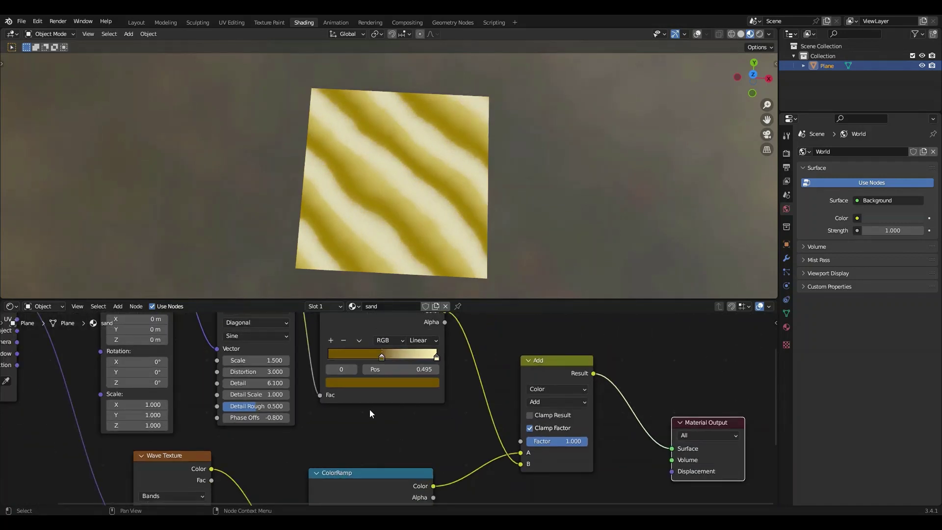
{"action": "left_click", "coordinate": [437, 356]}
{"action": "left_click", "coordinate": [427, 383]}
{"action": "left_click", "coordinate": [359, 286]}
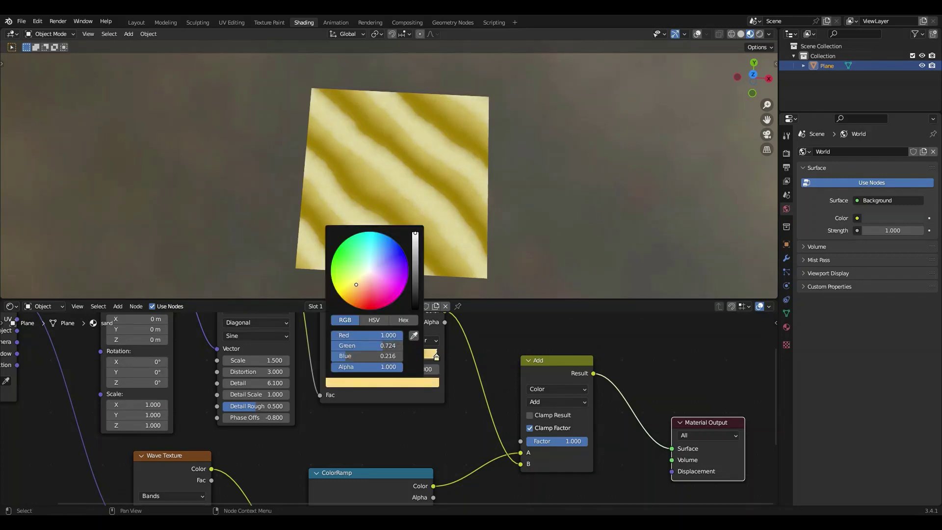
{"action": "middle_click_drag", "start_coordinate": [538, 202], "coordinate": [614, 186]}
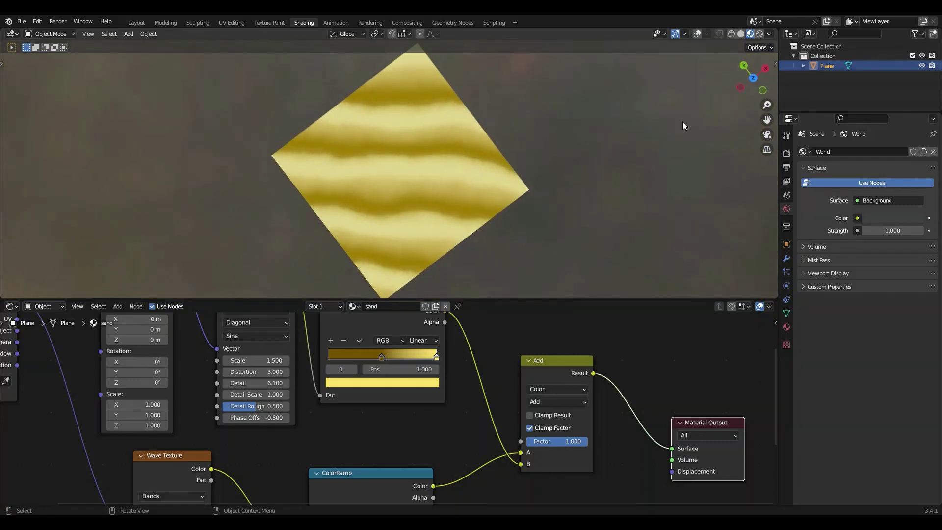
{"action": "left_click", "coordinate": [753, 79]}
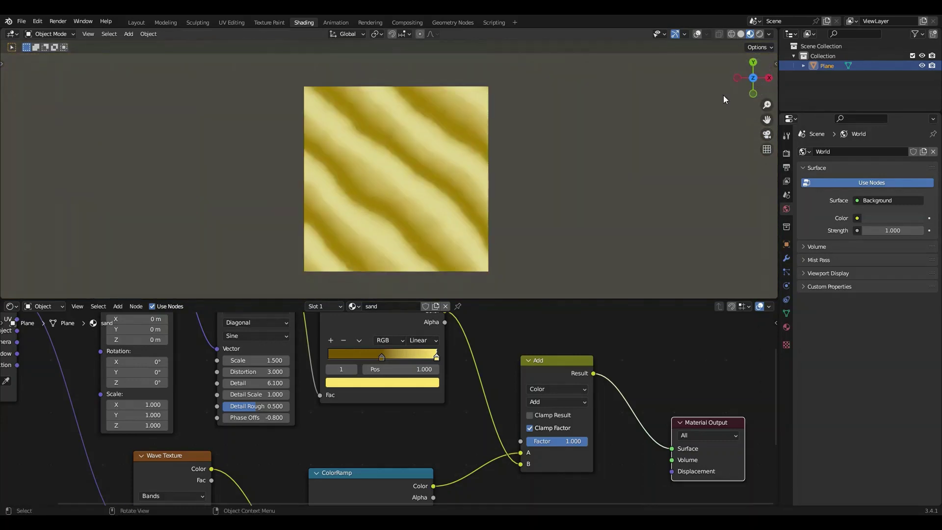
Link the lower ColorRamp's Color to the Material Output's Surface to preview the lower wave pattern alone.
{"action": "scroll", "coordinate": [287, 406], "scroll_direction": "down", "scroll_amount": 3}
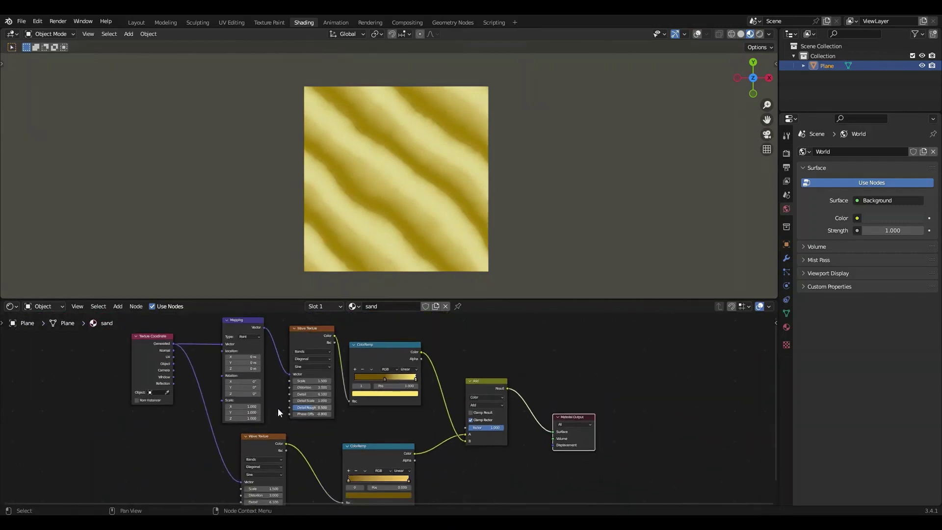
{"action": "middle_click_drag", "start_coordinate": [426, 378], "coordinate": [441, 329]}
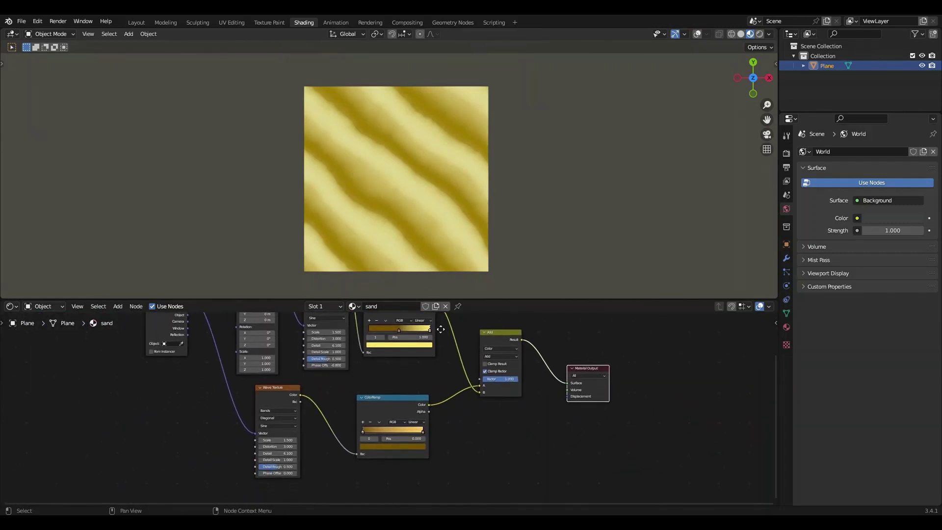
{"action": "scroll", "coordinate": [301, 431], "scroll_direction": "up", "scroll_amount": 2}
{"action": "scroll", "coordinate": [293, 420], "scroll_direction": "up", "scroll_amount": 1}
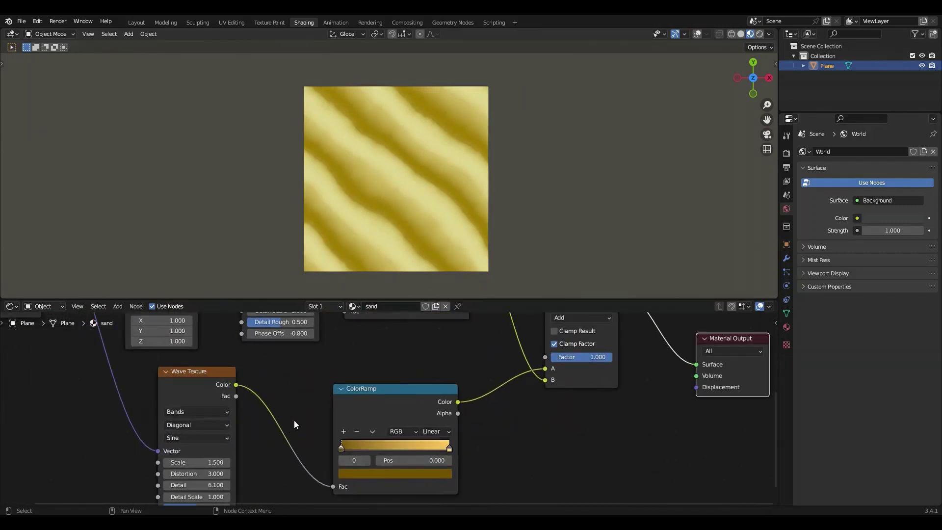
{"action": "middle_click_drag", "start_coordinate": [563, 401], "coordinate": [535, 406]}
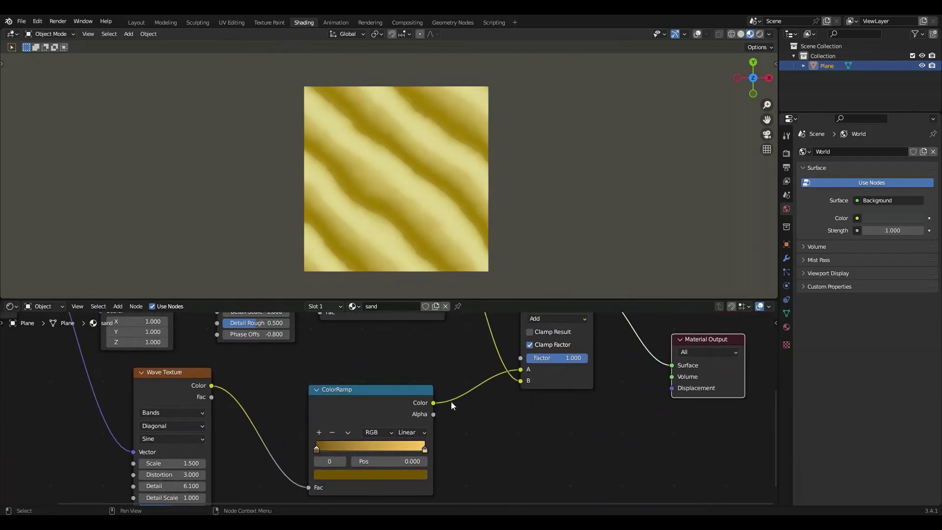
{"action": "left_click_drag", "start_coordinate": [434, 402], "coordinate": [704, 384]}
{"action": "middle_click_drag", "start_coordinate": [412, 214], "coordinate": [461, 191]}
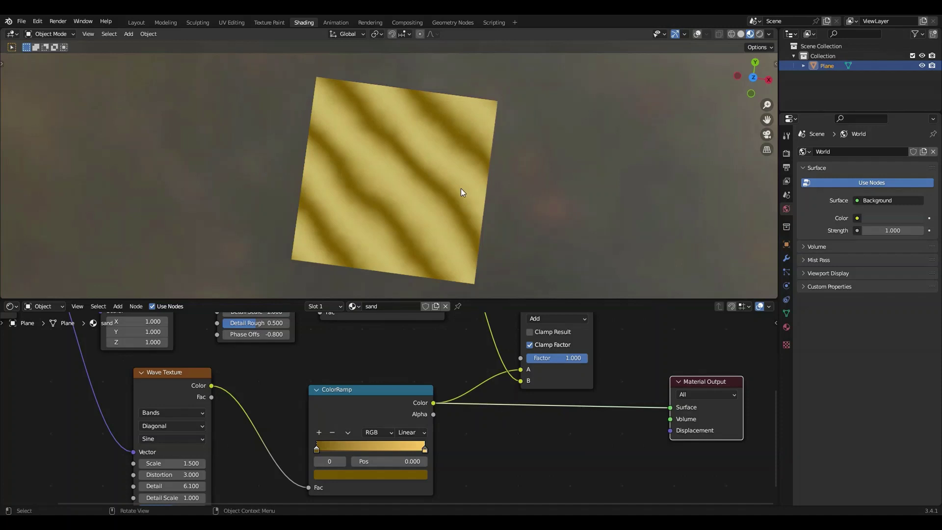
{"action": "left_click", "coordinate": [755, 78]}
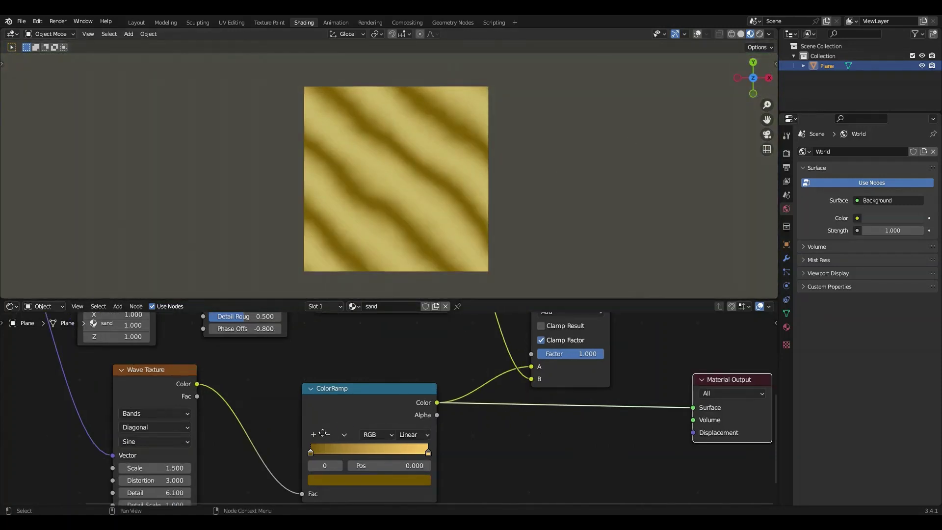
Link the upper ColorRamp's Color to the Material Output's Surface to preview the upper wave pattern alone.
{"action": "middle_click_drag", "start_coordinate": [367, 331], "coordinate": [497, 216]}
{"action": "scroll", "coordinate": [315, 407], "scroll_direction": "up", "scroll_amount": 3}
{"action": "scroll", "coordinate": [315, 407], "scroll_direction": "up", "scroll_amount": 1}
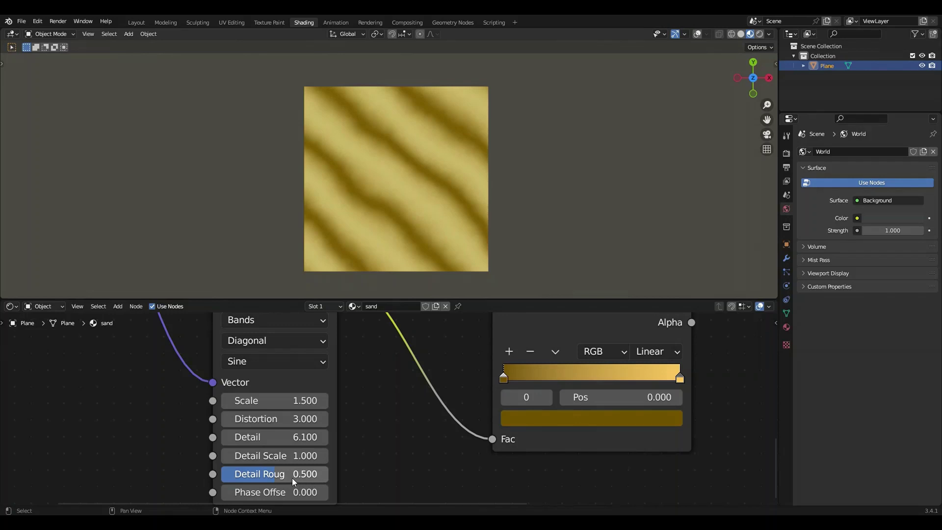
{"action": "scroll", "coordinate": [299, 458], "scroll_direction": "down", "scroll_amount": 1}
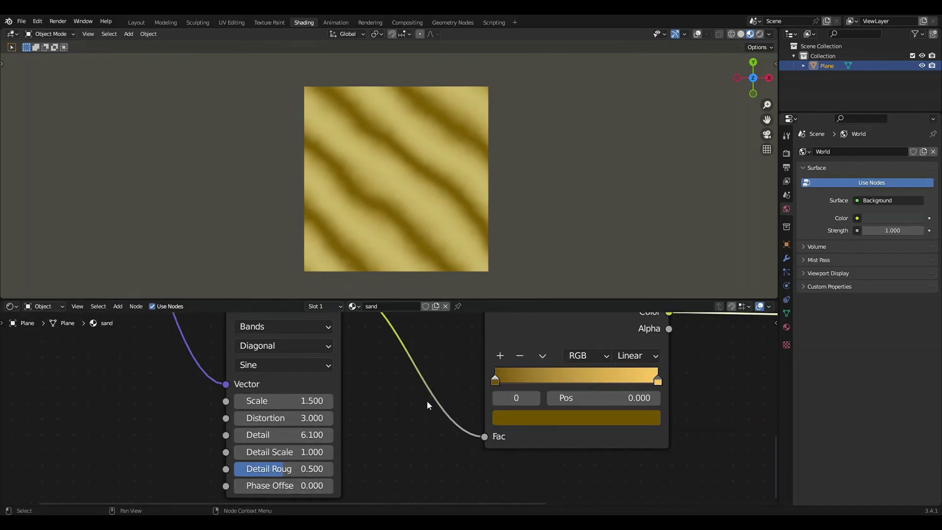
{"action": "scroll", "coordinate": [414, 396], "scroll_direction": "down", "scroll_amount": 1}
{"action": "scroll", "coordinate": [411, 395], "scroll_direction": "down", "scroll_amount": 3}
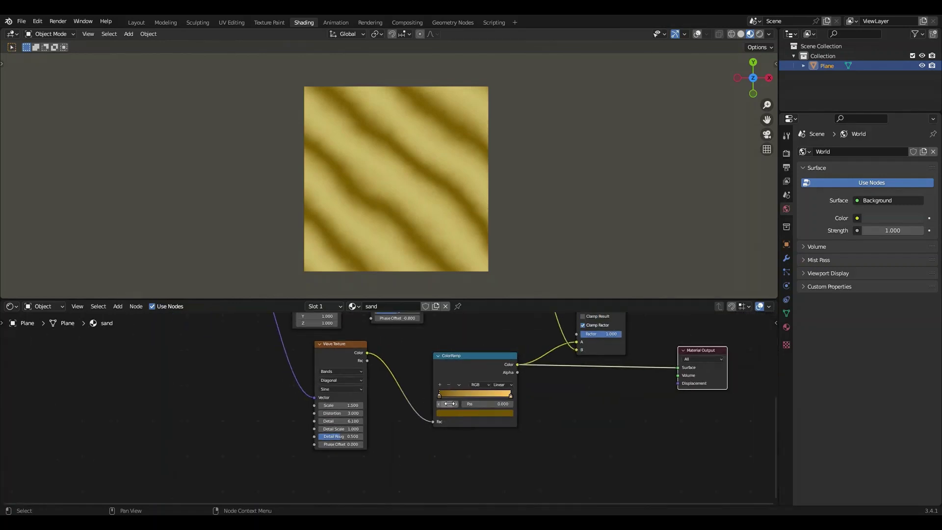
{"action": "middle_click_drag", "start_coordinate": [399, 356], "coordinate": [365, 448]}
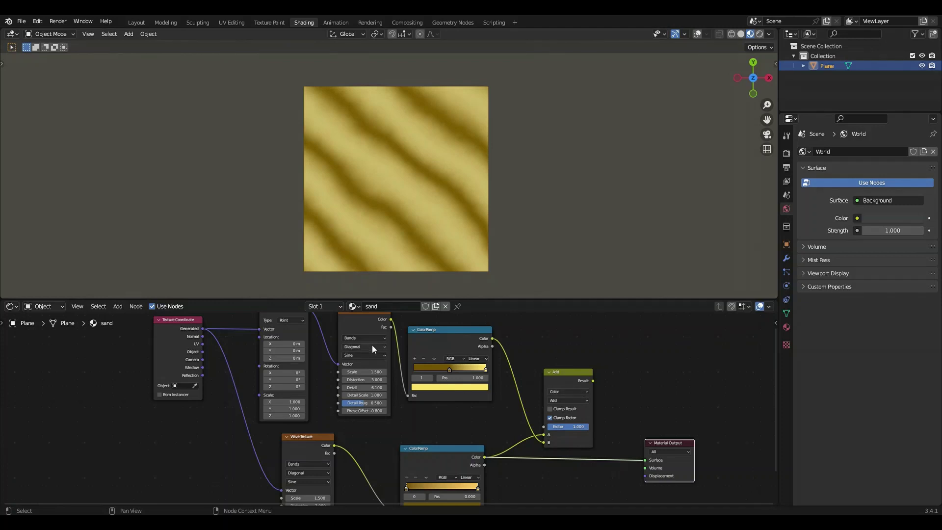
{"action": "middle_click_drag", "start_coordinate": [372, 346], "coordinate": [395, 392]}
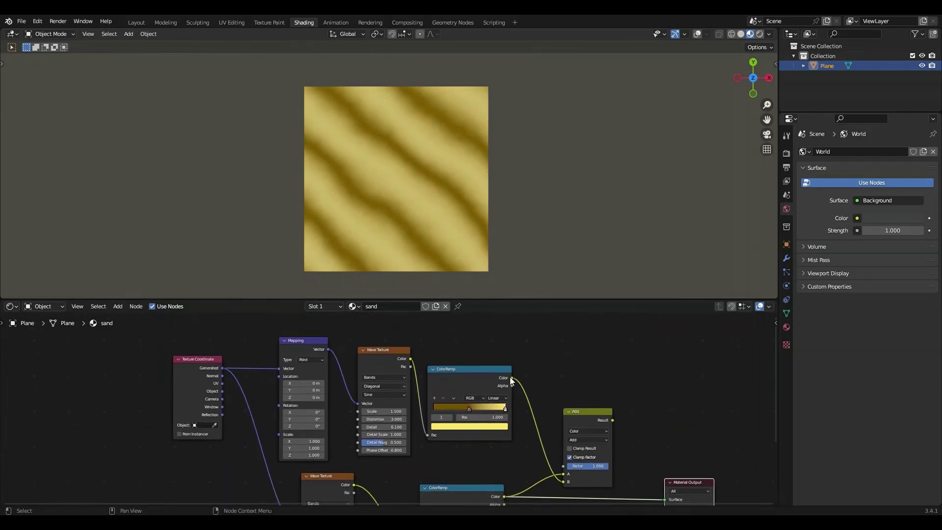
{"action": "left_click_drag", "start_coordinate": [510, 376], "coordinate": [675, 460]}
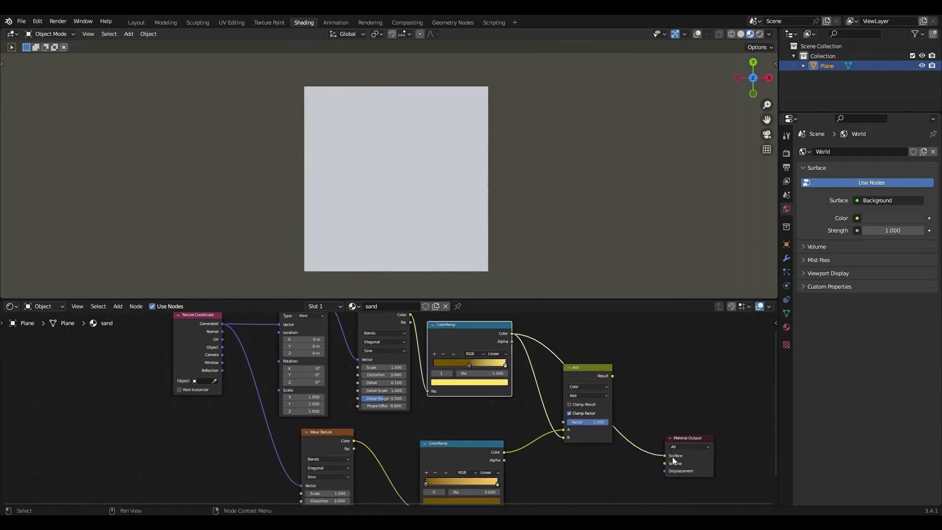
{"action": "scroll", "coordinate": [469, 226], "scroll_direction": "up", "scroll_amount": 4}
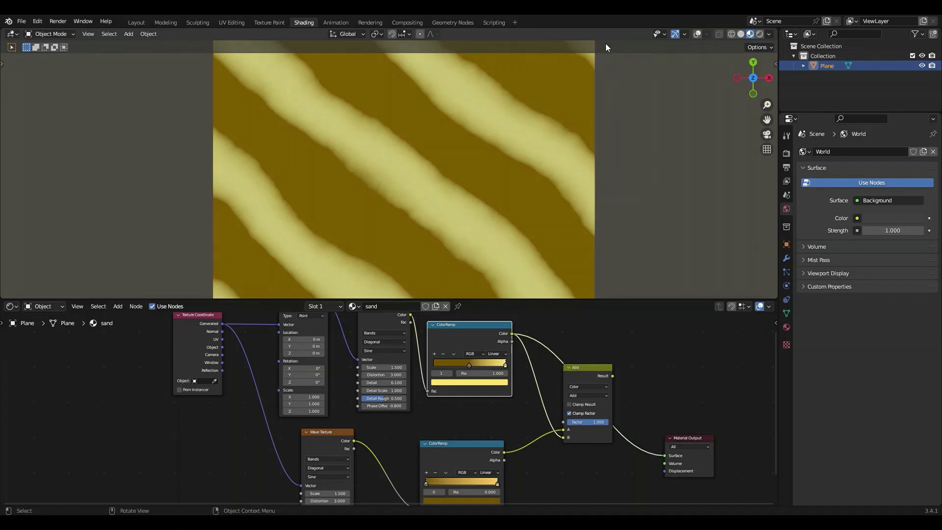
{"action": "scroll", "coordinate": [410, 402], "scroll_direction": "up", "scroll_amount": 2}
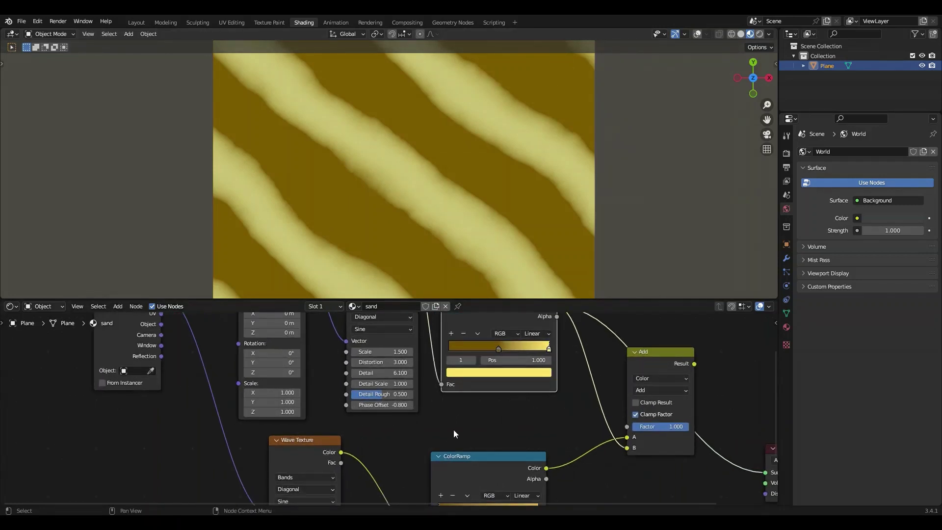
Reconnect the Add node's Result to the Material Output's Surface to preview both wave patterns combined.
{"action": "scroll", "coordinate": [387, 409], "scroll_direction": "up", "scroll_amount": 2}
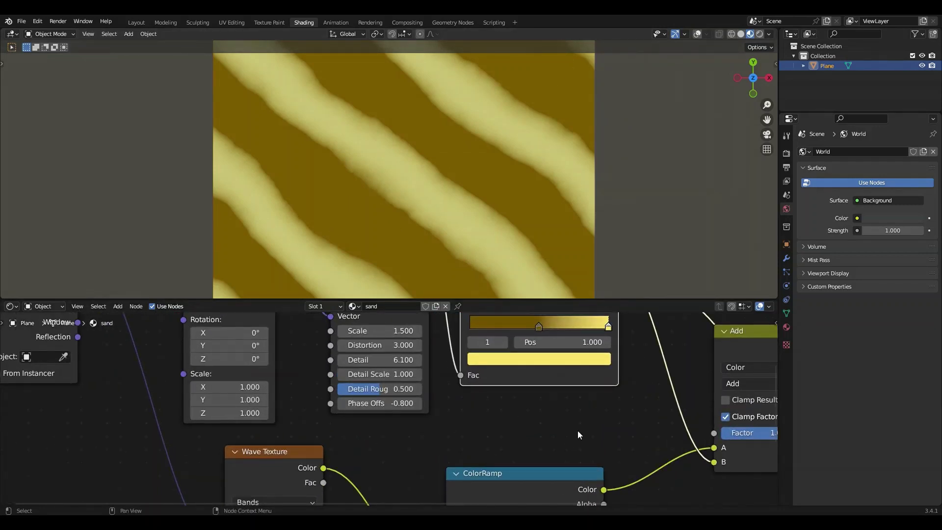
{"action": "middle_click_drag", "start_coordinate": [577, 435], "coordinate": [497, 348]}
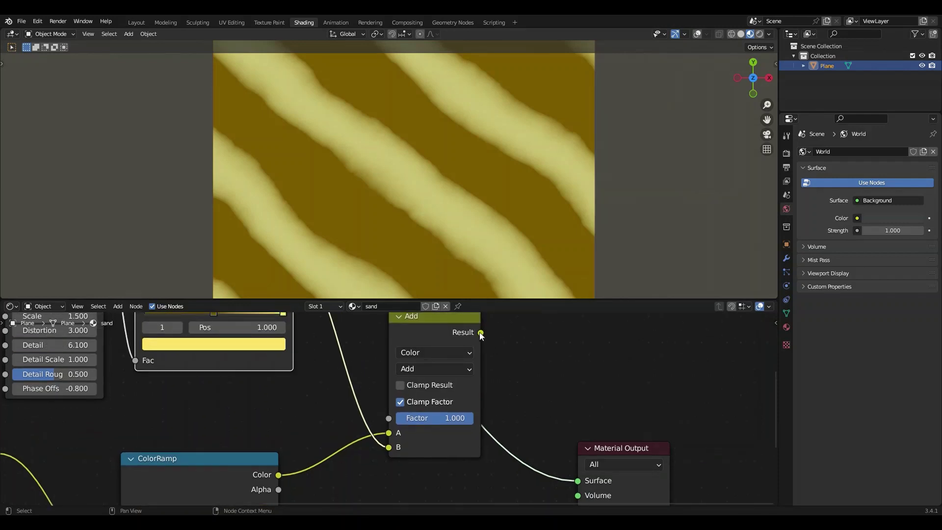
{"action": "left_click_drag", "start_coordinate": [481, 333], "coordinate": [581, 476]}
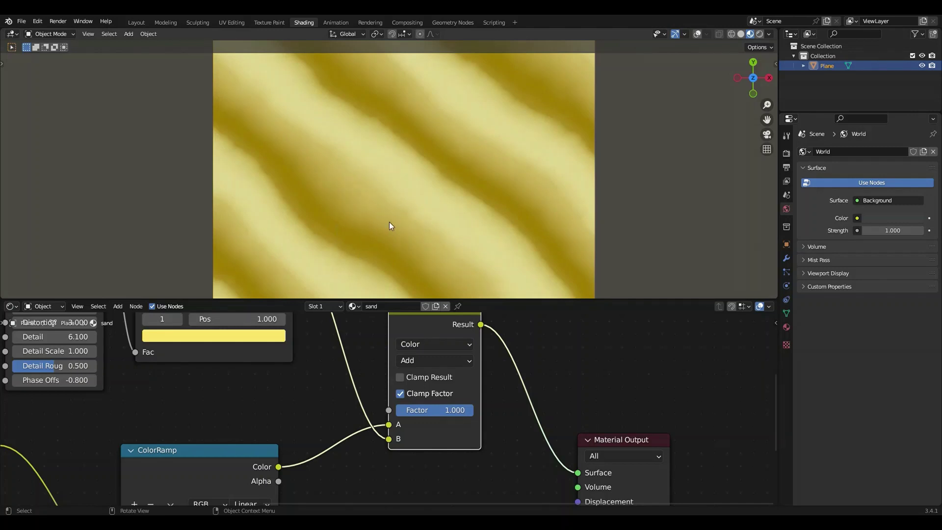
{"action": "scroll", "coordinate": [390, 222], "scroll_direction": "down", "scroll_amount": 6}
{"action": "scroll", "coordinate": [400, 238], "scroll_direction": "up", "scroll_amount": 2}
{"action": "scroll", "coordinate": [406, 250], "scroll_direction": "down", "scroll_amount": 2}
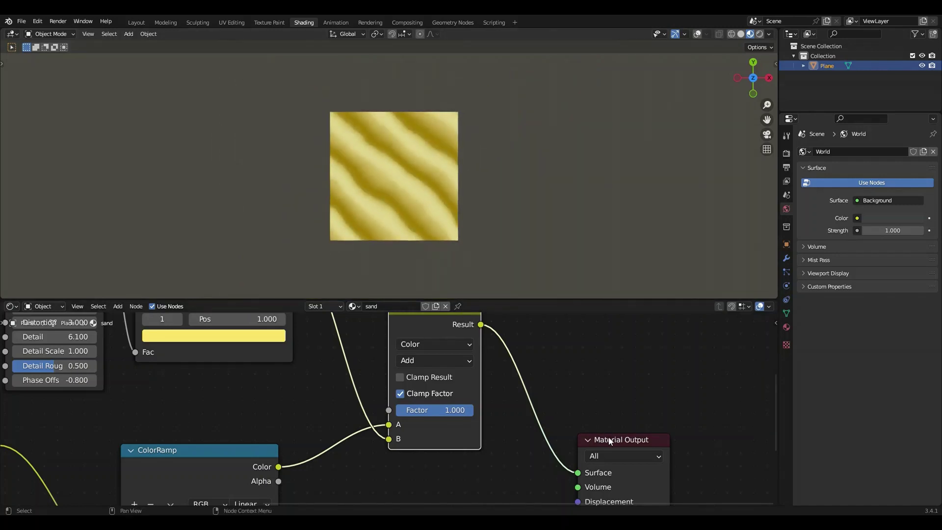
Move the Material Output farther from the Add node and add a ColorRamp fed by the Add node's Result.
{"action": "left_click_drag", "start_coordinate": [610, 441], "coordinate": [721, 352]}
{"action": "middle_click_drag", "start_coordinate": [508, 343], "coordinate": [326, 352]}
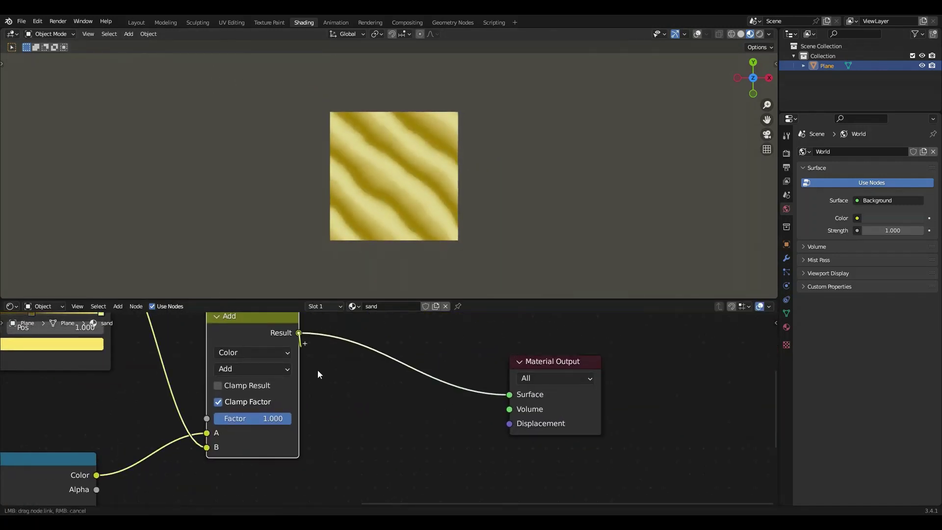
{"action": "left_click_drag", "start_coordinate": [318, 375], "coordinate": [343, 382]}
{"action": "type", "text": "color"}
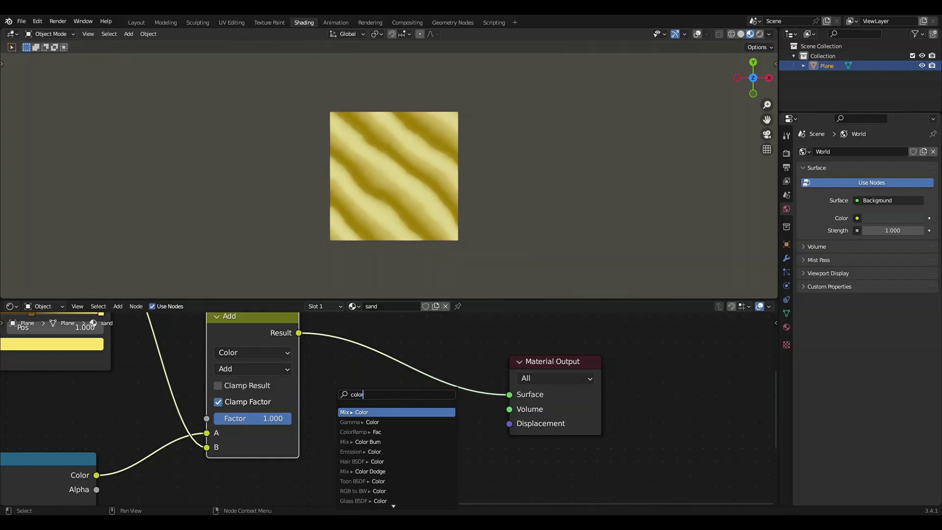
{"action": "key", "text": "Down"}
{"action": "key", "text": "Down"}
{"action": "key", "text": "Return"}
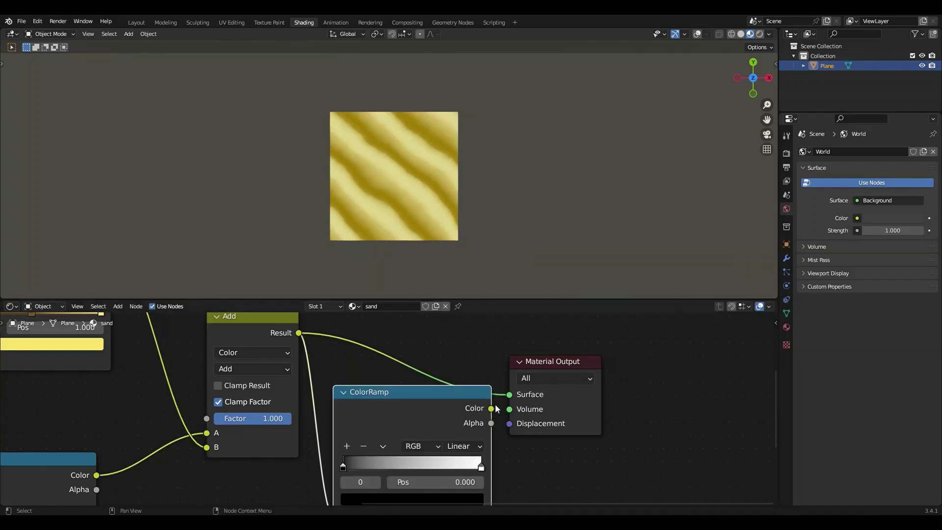
Link the new black-to-white ColorRamp's Color to the Material Output's Surface and move the output node clear of it.
{"action": "left_click_drag", "start_coordinate": [494, 408], "coordinate": [510, 394]}
{"action": "left_click_drag", "start_coordinate": [554, 361], "coordinate": [607, 349]}
{"action": "scroll", "coordinate": [296, 126], "scroll_direction": "up", "scroll_amount": 5}
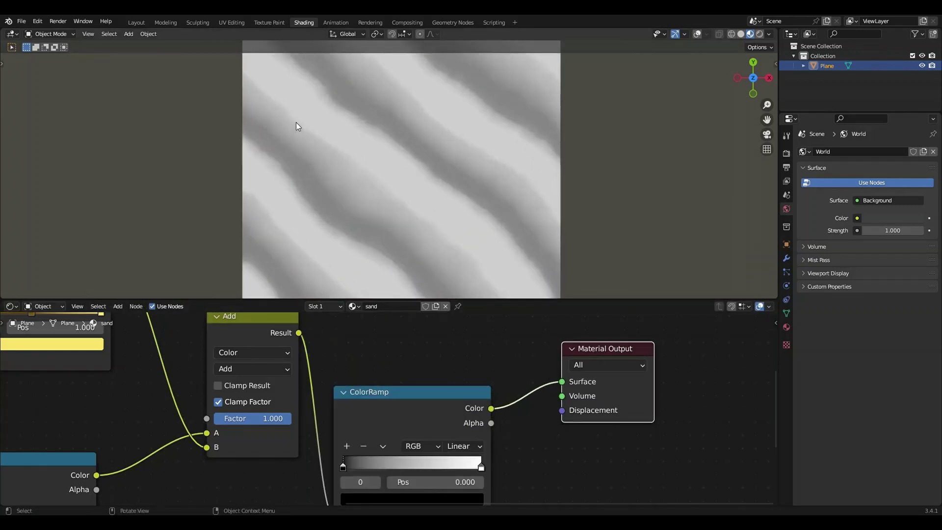
{"action": "middle_click_drag", "start_coordinate": [390, 201], "coordinate": [378, 144]}
{"action": "scroll", "coordinate": [463, 363], "scroll_direction": "down", "scroll_amount": 3}
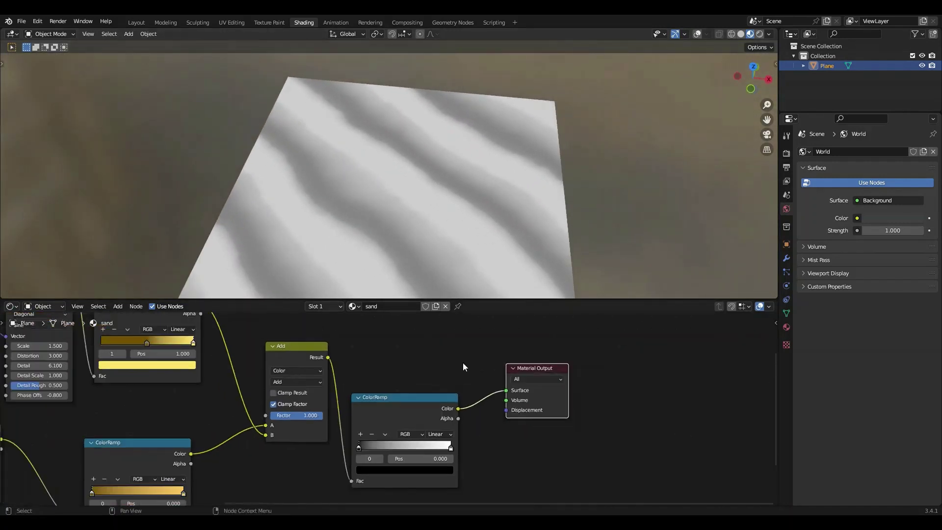
Move the Material Output farther away and add a Principled BSDF whose Base Color is fed by the Add node's Result.
{"action": "left_click_drag", "start_coordinate": [514, 371], "coordinate": [699, 389]}
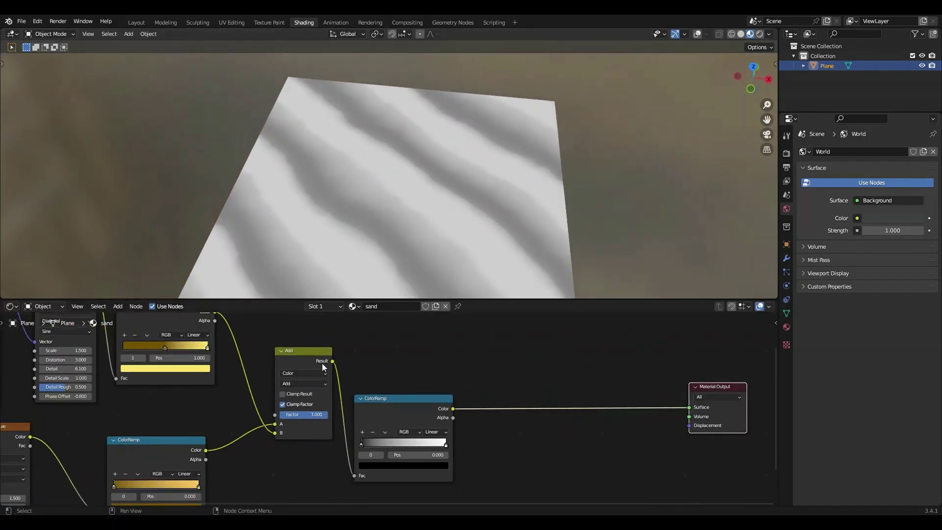
{"action": "left_click_drag", "start_coordinate": [334, 361], "coordinate": [574, 359]}
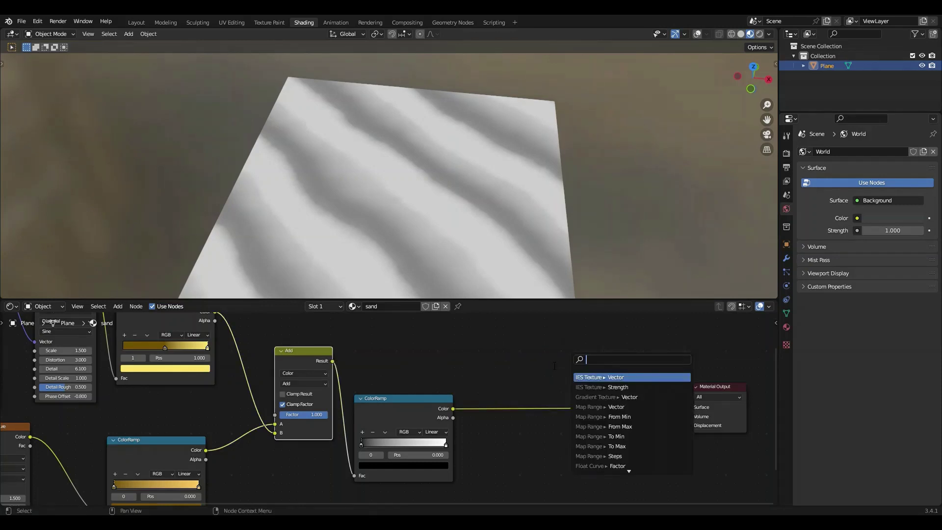
{"action": "type", "text": "princi"}
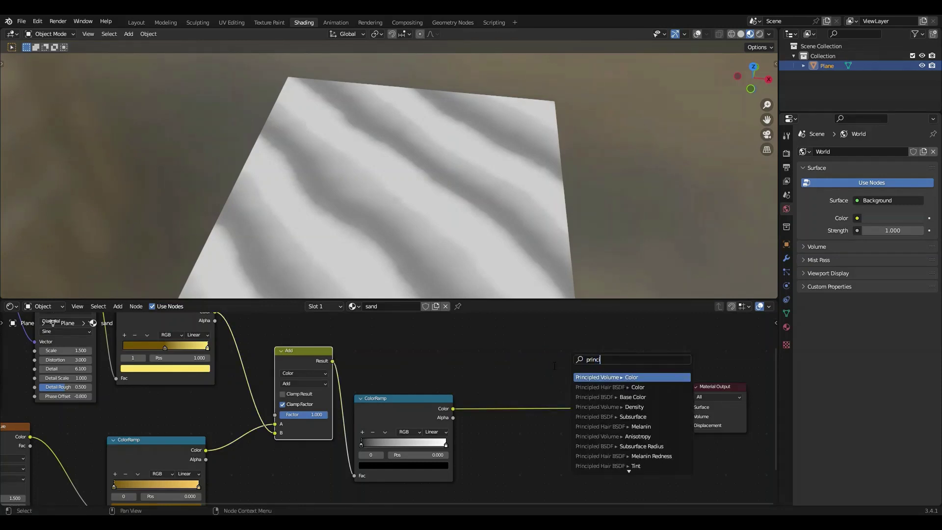
{"action": "type", "text": "c"}
{"action": "key", "text": "Down"}
{"action": "key", "text": "Up"}
{"action": "key", "text": "Down"}
{"action": "key", "text": "Return"}
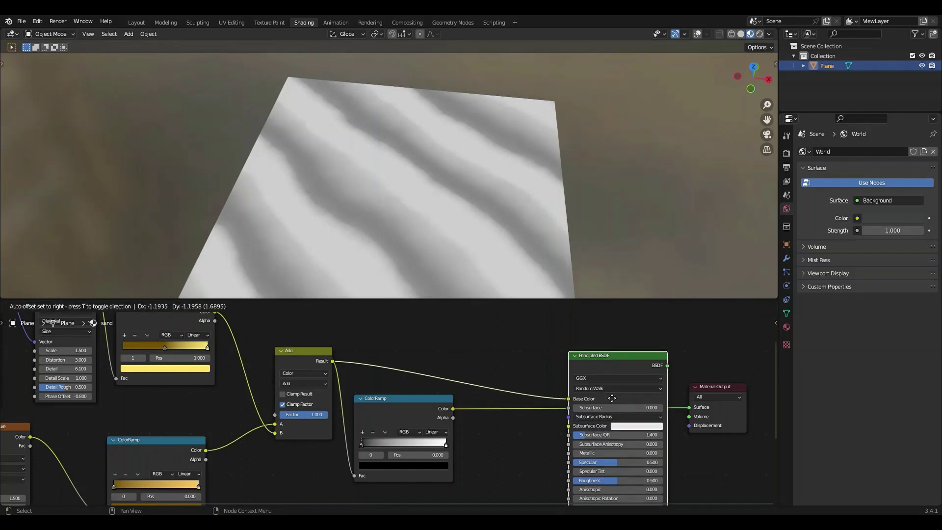
{"action": "left_click", "coordinate": [585, 369]}
Add a Bump node with Height fed by the black-to-white ColorRamp's Color and link its Normal to the Principled BSDF's Normal.
{"action": "middle_click_drag", "start_coordinate": [481, 409], "coordinate": [441, 360]}
{"action": "left_click_drag", "start_coordinate": [416, 326], "coordinate": [437, 431]}
{"action": "type", "text": "b"}
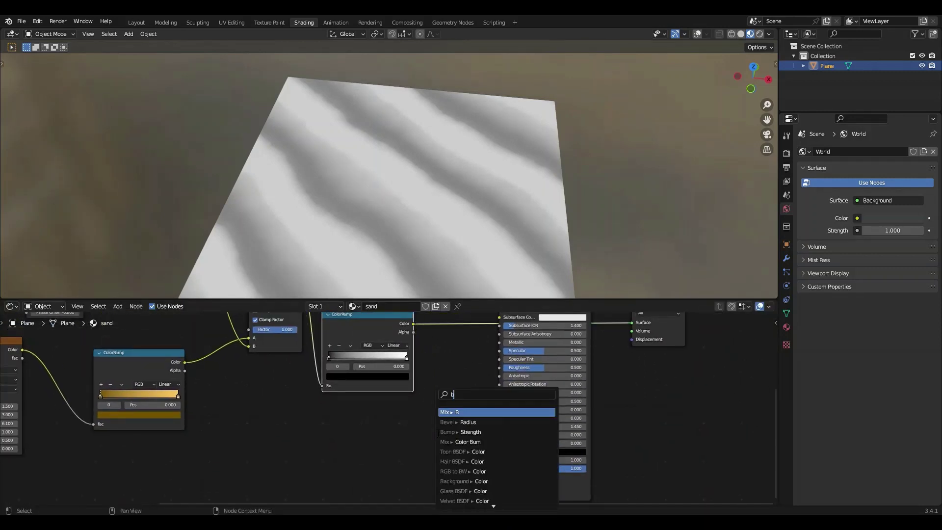
{"action": "type", "text": "ump"}
{"action": "left_click", "coordinate": [469, 432]}
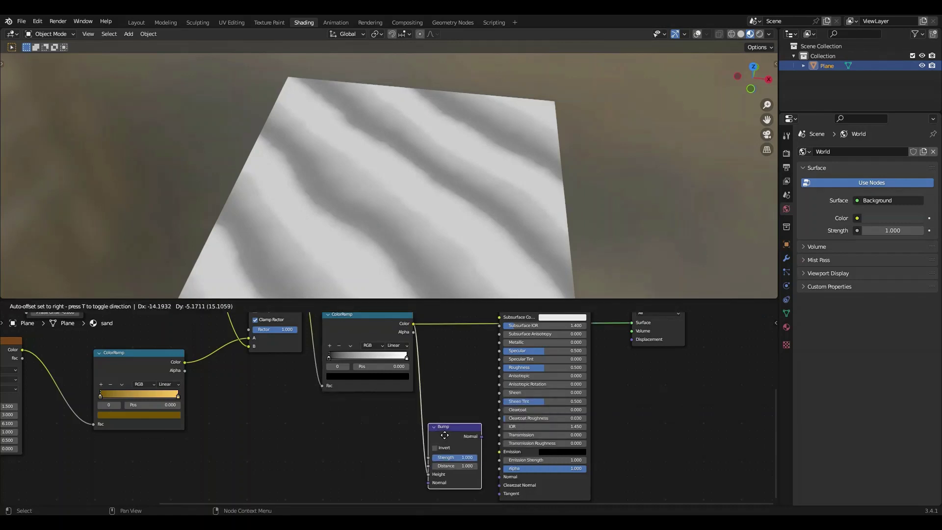
{"action": "left_click_drag", "start_coordinate": [480, 436], "coordinate": [505, 476]}
Link the Principled BSDF's output to the Material Output's Surface and nudge the shader node into place.
{"action": "middle_click_drag", "start_coordinate": [597, 327], "coordinate": [517, 381]}
{"action": "scroll", "coordinate": [582, 342], "scroll_direction": "up", "scroll_amount": 1}
{"action": "scroll", "coordinate": [578, 324], "scroll_direction": "up", "scroll_amount": 1}
{"action": "left_click_drag", "start_coordinate": [533, 333], "coordinate": [614, 343]}
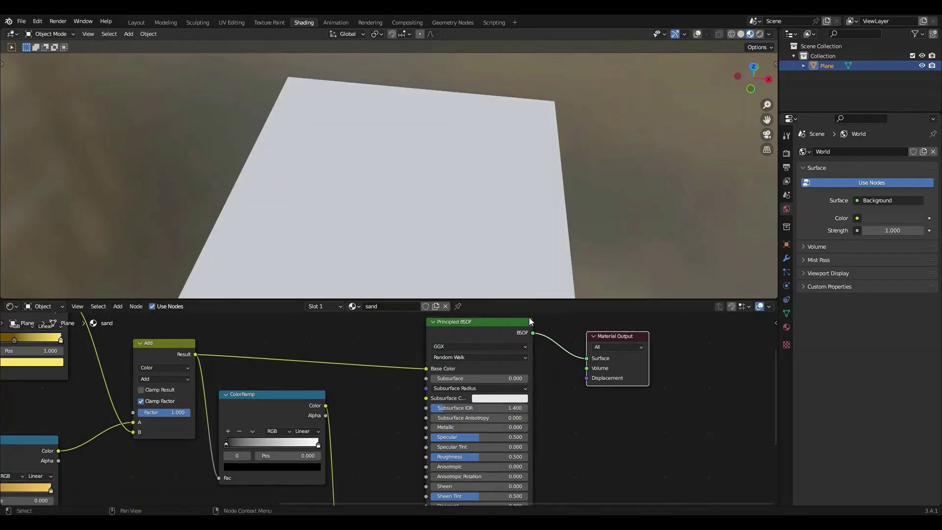
{"action": "left_click_drag", "start_coordinate": [492, 331], "coordinate": [485, 339]}
Lower the Bump node's Strength to 0.275 and check the softened ripples on the plane.
{"action": "middle_click_drag", "start_coordinate": [444, 267], "coordinate": [415, 289]}
{"action": "scroll", "coordinate": [415, 290], "scroll_direction": "up", "scroll_amount": 4}
{"action": "scroll", "coordinate": [411, 329], "scroll_direction": "down", "scroll_amount": 3, "text": "shift"}
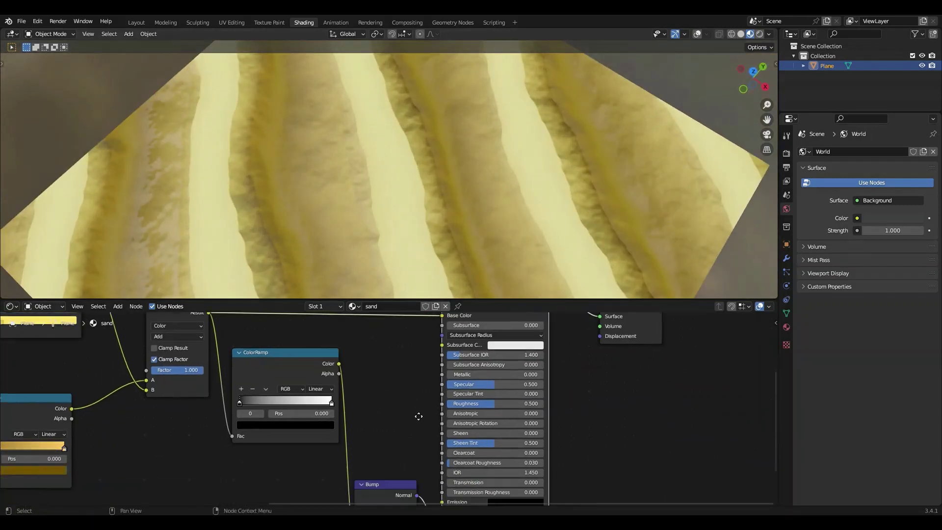
{"action": "scroll", "coordinate": [411, 420], "scroll_direction": "up", "scroll_amount": 6}
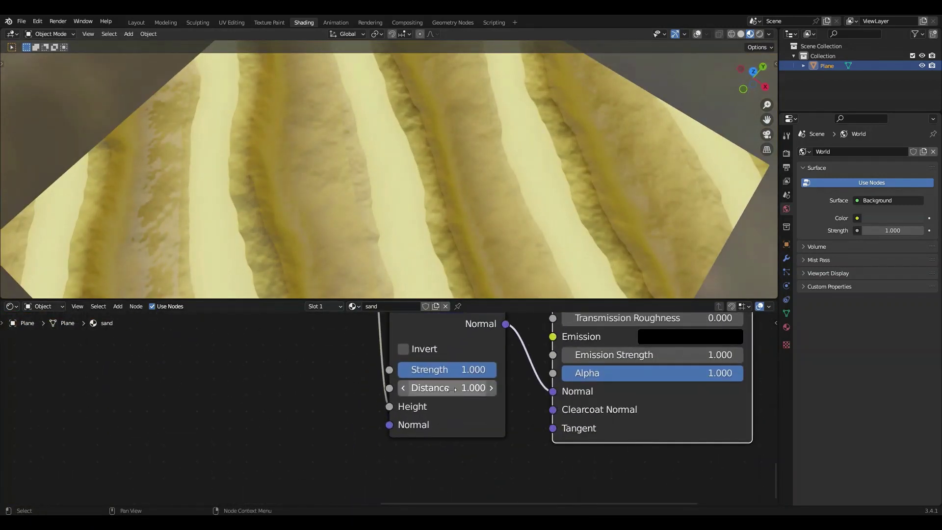
{"action": "left_click_drag", "start_coordinate": [462, 372], "coordinate": [426, 371]}
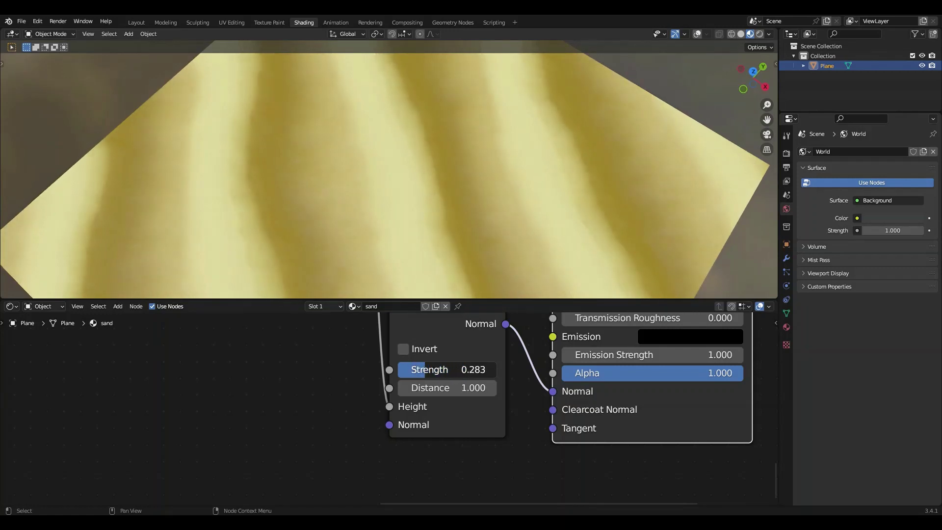
{"action": "middle_click_drag", "start_coordinate": [449, 175], "coordinate": [491, 214]}
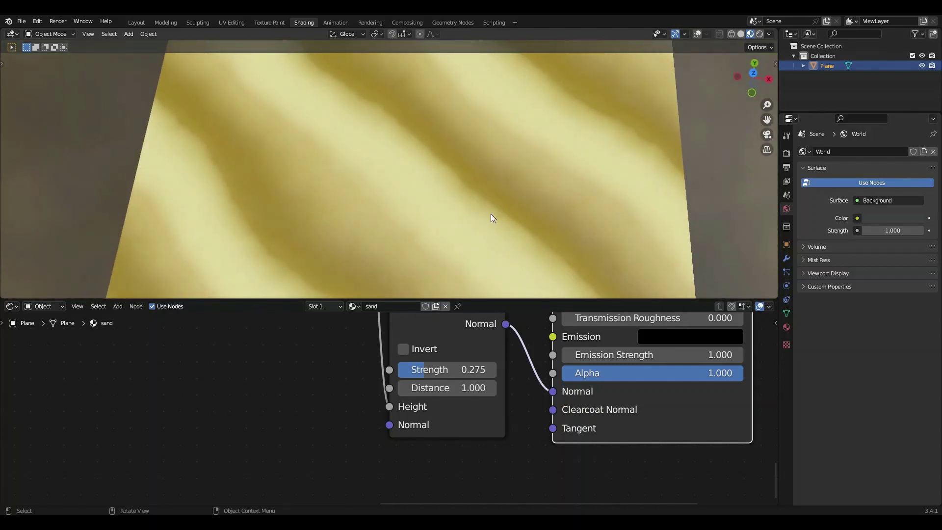
Examine the sand on the whole plane and the complete node tree from Texture Coordinate to Bump.
{"action": "scroll", "coordinate": [491, 214], "scroll_direction": "down", "scroll_amount": 5}
{"action": "scroll", "coordinate": [351, 387], "scroll_direction": "down", "scroll_amount": 6}
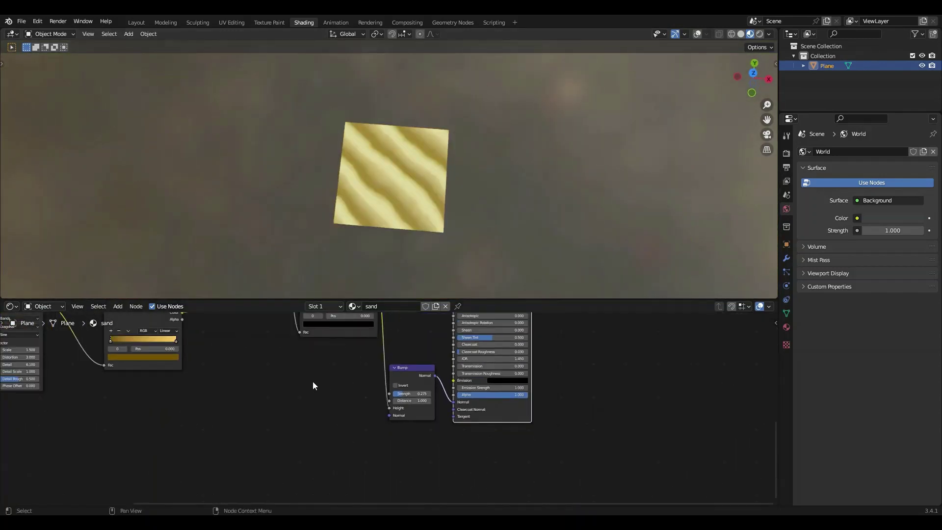
{"action": "middle_click_drag", "start_coordinate": [245, 391], "coordinate": [400, 467]}
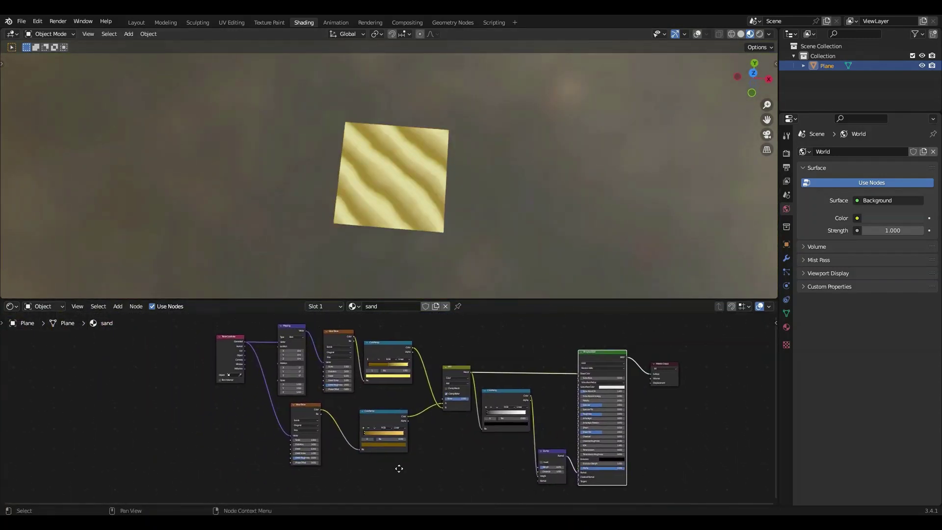
{"action": "scroll", "coordinate": [395, 467], "scroll_direction": "up", "scroll_amount": 2}
{"action": "scroll", "coordinate": [199, 374], "scroll_direction": "up", "scroll_amount": 2}
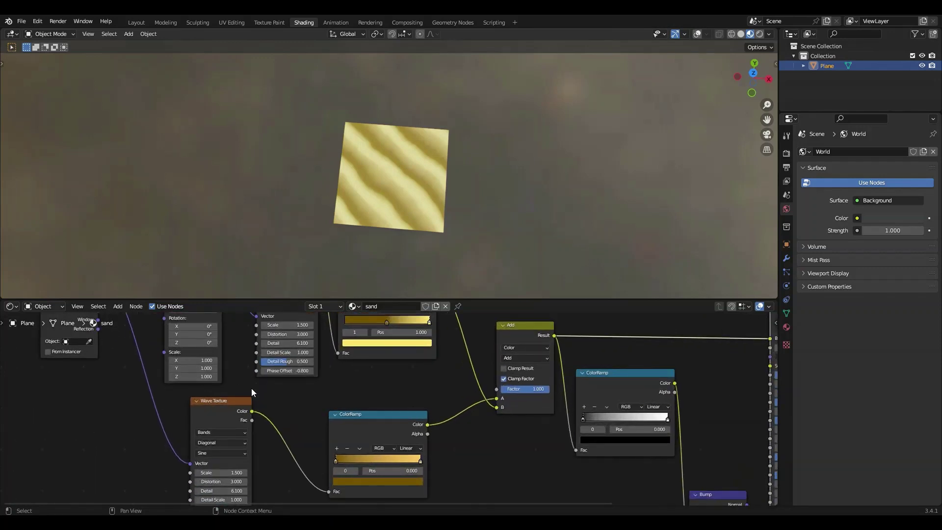
{"action": "middle_click_drag", "start_coordinate": [246, 385], "coordinate": [337, 498]}
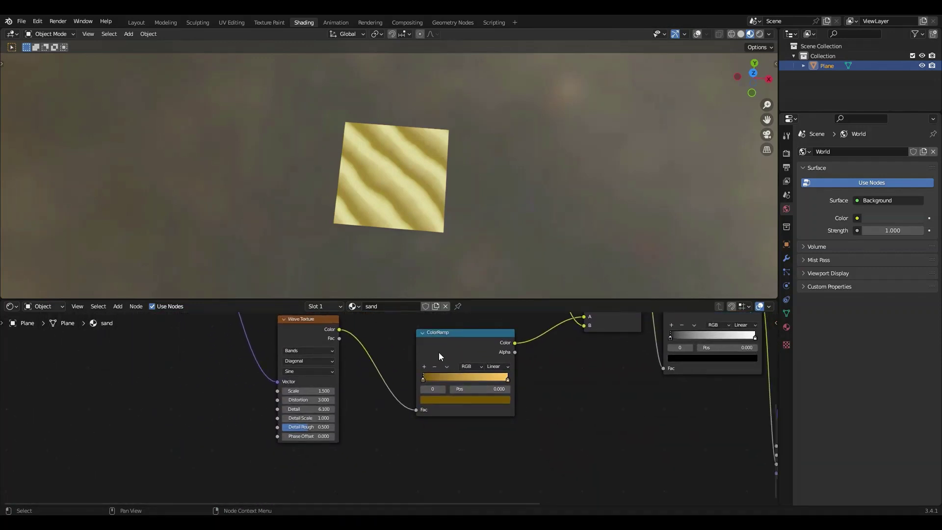
{"action": "mouse_move", "coordinate": [364, 352]}
{"action": "middle_mouse_down"}
{"action": "mouse_move", "coordinate": [294, 374]}
{"action": "mouse_move", "coordinate": [347, 390]}
{"action": "mouse_move", "coordinate": [364, 337]}
{"action": "middle_mouse_up"}
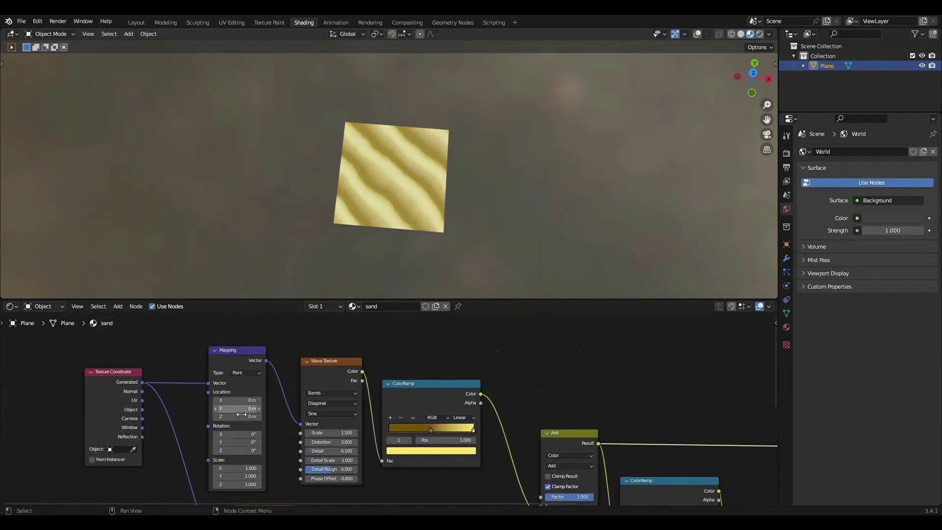
{"action": "middle_click_drag", "start_coordinate": [372, 471], "coordinate": [323, 387]}
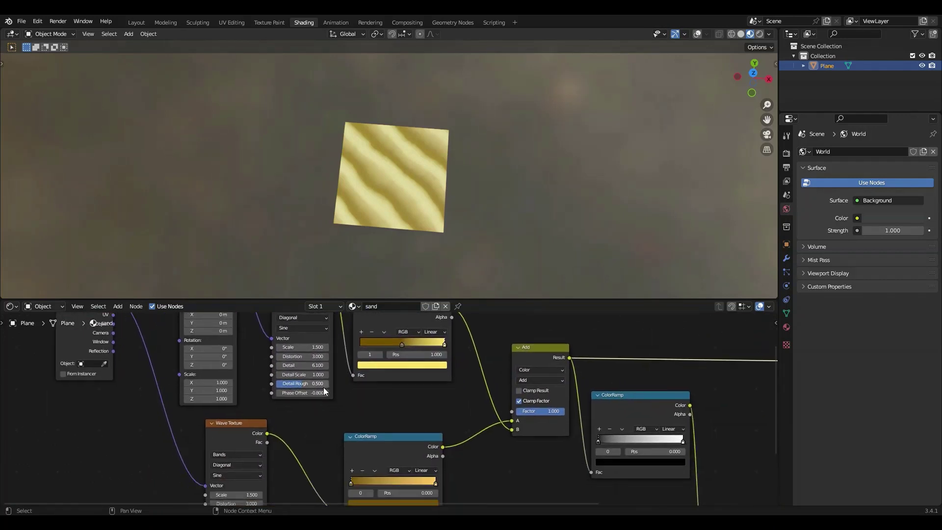
Delete the Texture Coordinate and Mapping nodes that feed the two Wave Textures.
{"action": "scroll", "coordinate": [323, 387], "scroll_direction": "up", "scroll_amount": 2}
{"action": "middle_click_drag", "start_coordinate": [273, 417], "coordinate": [425, 475]}
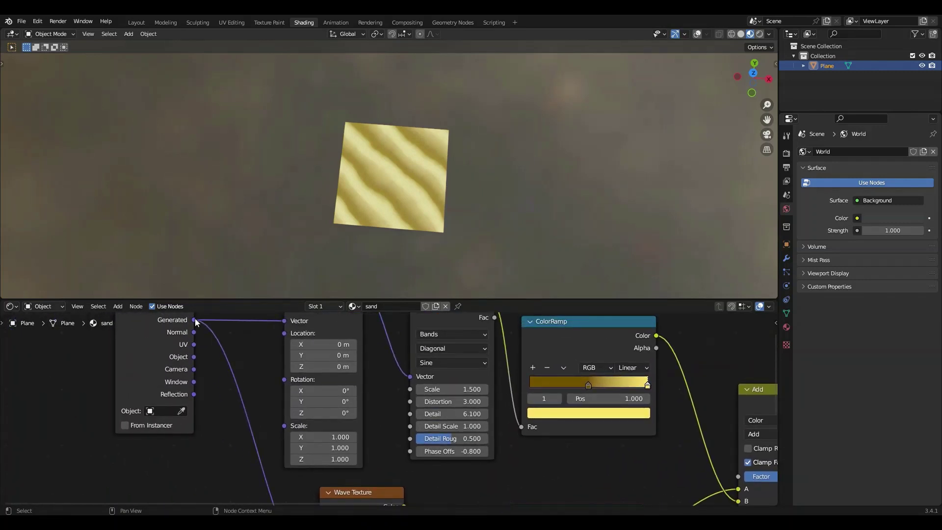
{"action": "left_click_drag", "start_coordinate": [194, 320], "coordinate": [410, 376]}
{"action": "scroll", "coordinate": [411, 377], "scroll_direction": "down", "scroll_amount": 2}
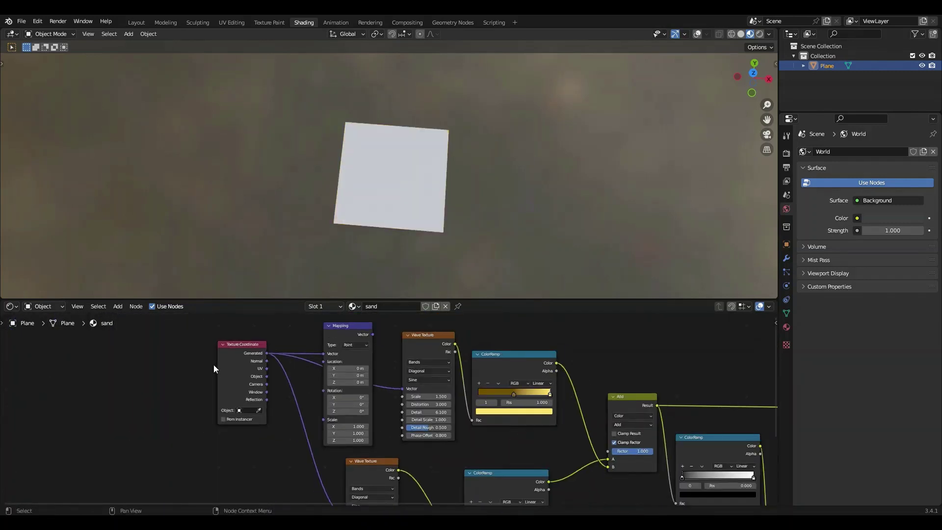
{"action": "left_click_drag", "start_coordinate": [215, 366], "coordinate": [344, 433]}
{"action": "key", "text": "x"}
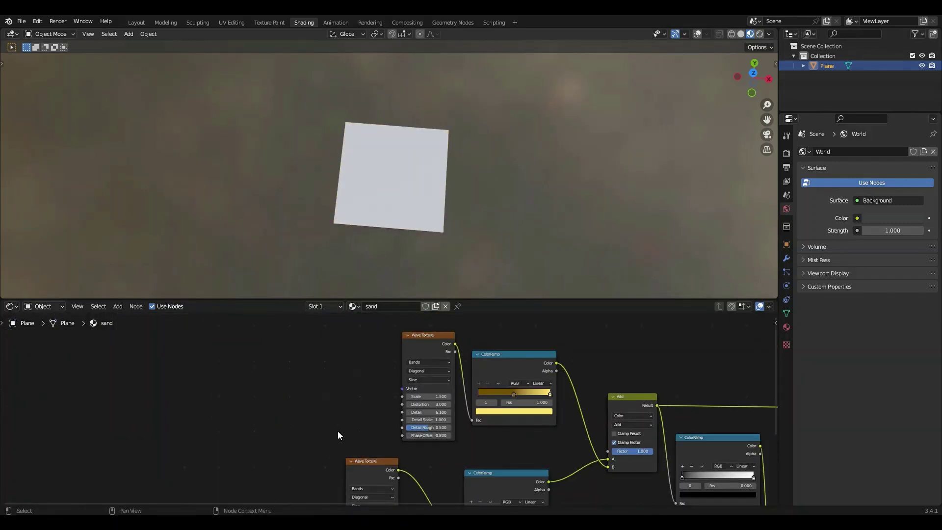
{"action": "middle_click_drag", "start_coordinate": [431, 429], "coordinate": [208, 366]}
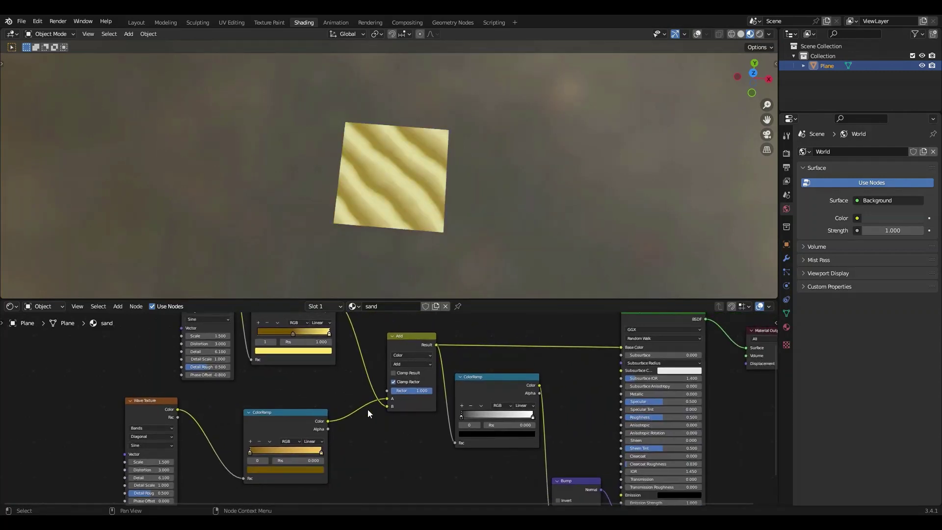
Feed the upper ColorRamp into the Add node's A and the lower one into B, and tidy the lower Wave Texture and ColorRamp.
{"action": "left_click_drag", "start_coordinate": [388, 406], "coordinate": [390, 409]}
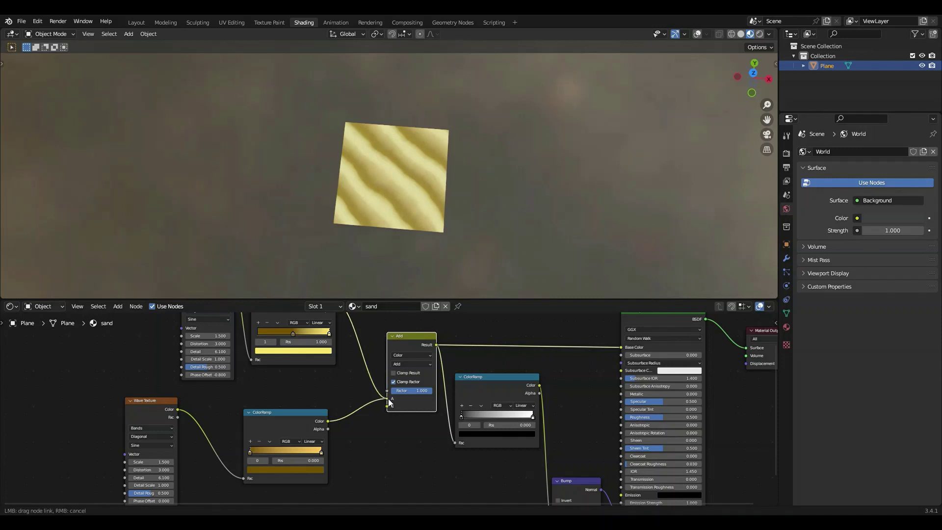
{"action": "left_click_drag", "start_coordinate": [329, 420], "coordinate": [391, 407]}
{"action": "left_click_drag", "start_coordinate": [296, 412], "coordinate": [314, 393]}
{"action": "left_click_drag", "start_coordinate": [153, 402], "coordinate": [226, 392]}
{"action": "scroll", "coordinate": [552, 463], "scroll_direction": "down", "scroll_amount": 2}
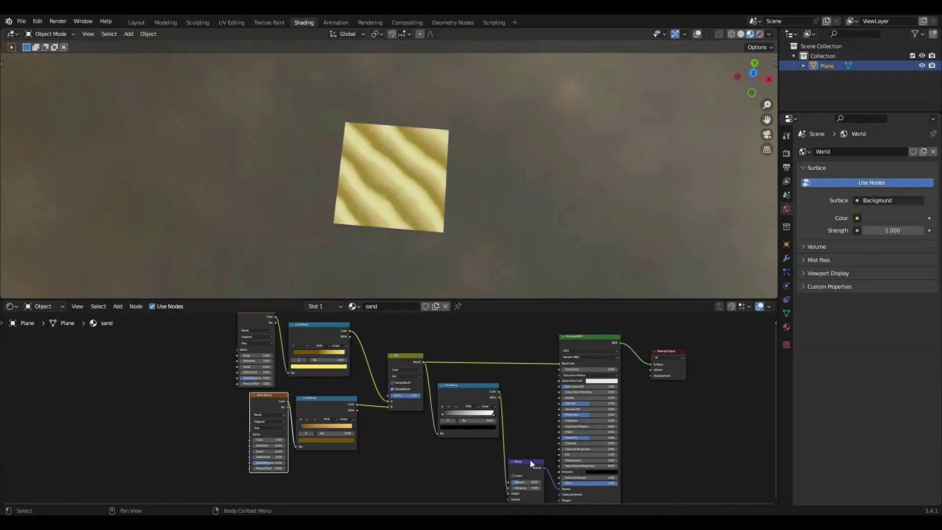
{"action": "middle_click_drag", "start_coordinate": [530, 459], "coordinate": [425, 455]}
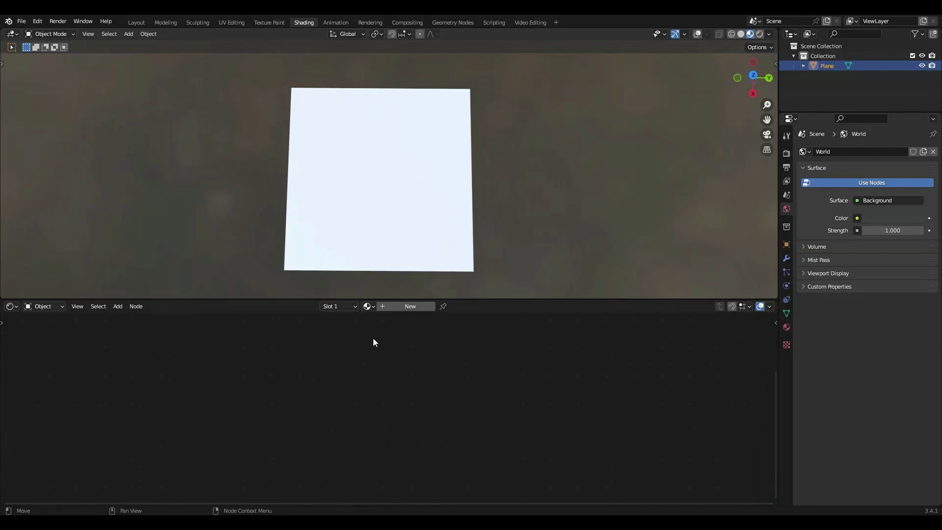
Create a new material on the blank plane and delete its Principled BSDF, keeping the Material Output.
{"action": "left_click", "coordinate": [391, 307]}
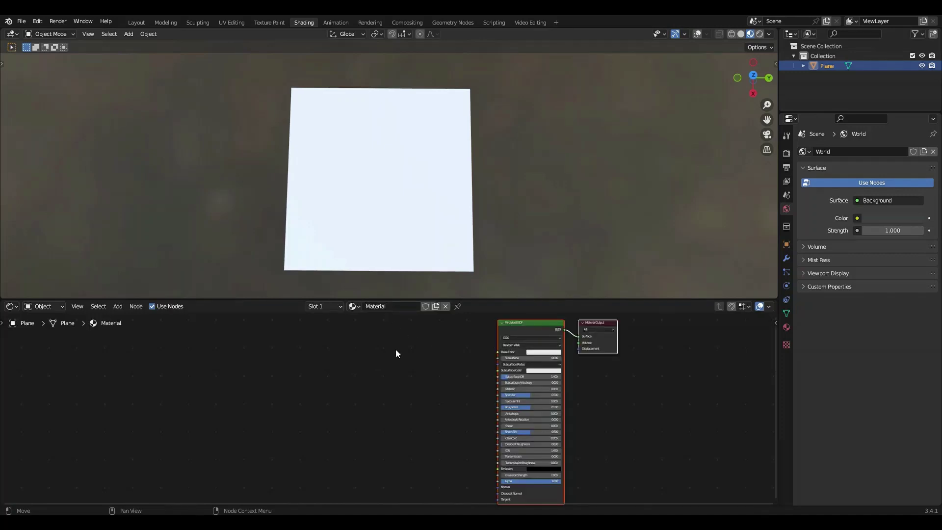
{"action": "scroll", "coordinate": [395, 353], "scroll_direction": "up", "scroll_amount": 2}
{"action": "scroll", "coordinate": [543, 372], "scroll_direction": "up", "scroll_amount": 2}
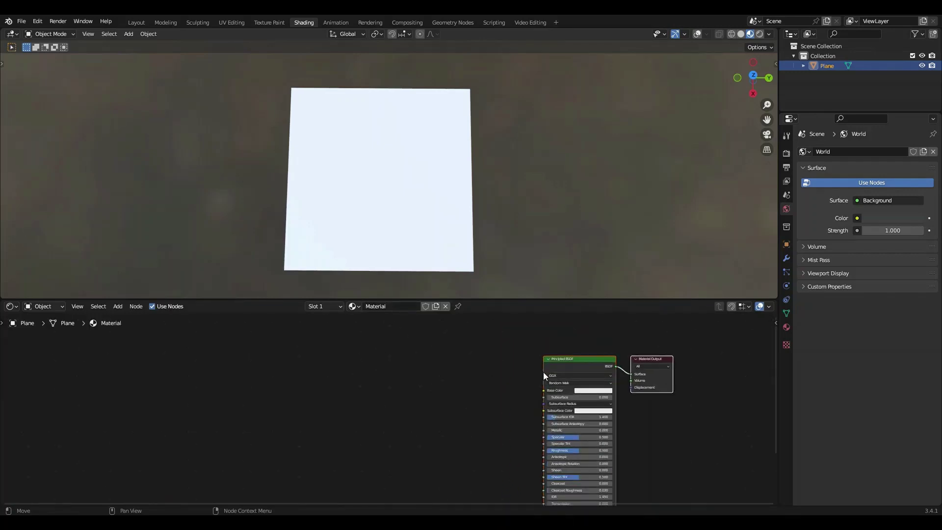
{"action": "left_click", "coordinate": [592, 354]}
{"action": "key", "text": "Delete"}
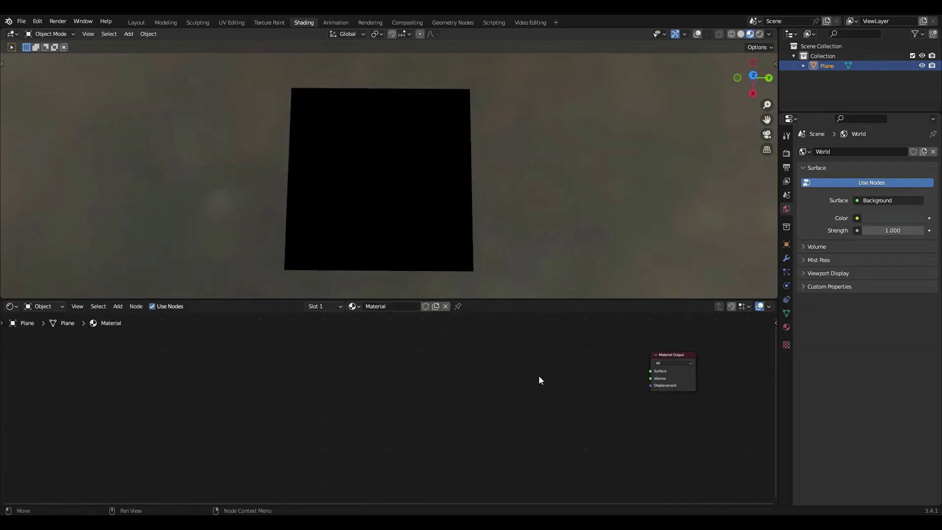
Add a Wave Texture node well before the Material Output.
{"action": "key", "text": "shift+a"}
{"action": "left_click", "coordinate": [386, 402]}
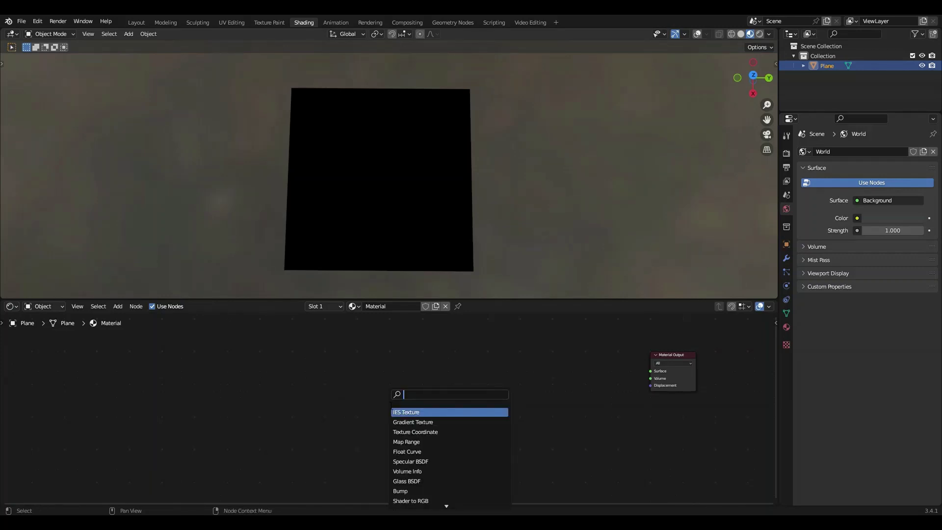
{"action": "type", "text": "wave"}
{"action": "left_click", "coordinate": [409, 422]}
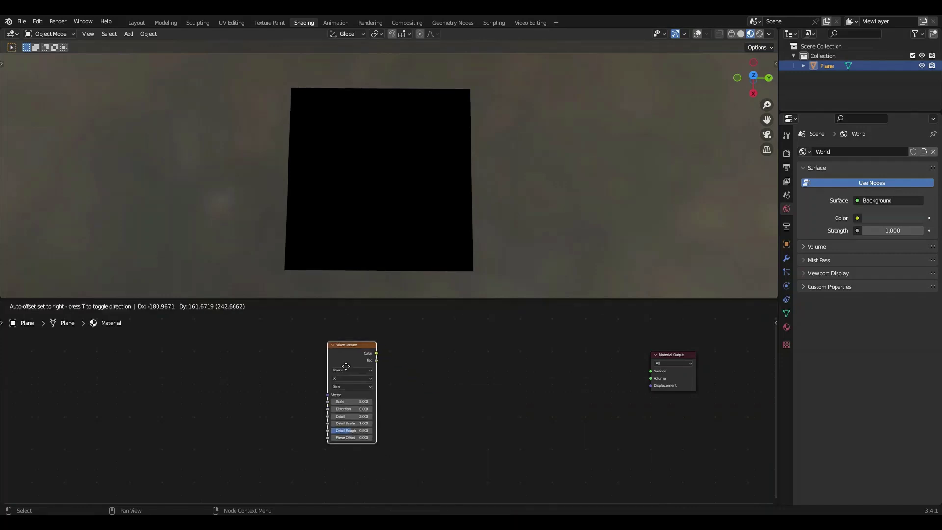
{"action": "left_click", "coordinate": [336, 362]}
Add a ColorRamp node fed by the Wave Texture's Color.
{"action": "scroll", "coordinate": [349, 384], "scroll_direction": "up", "scroll_amount": 1}
{"action": "left_click_drag", "start_coordinate": [360, 334], "coordinate": [403, 349]}
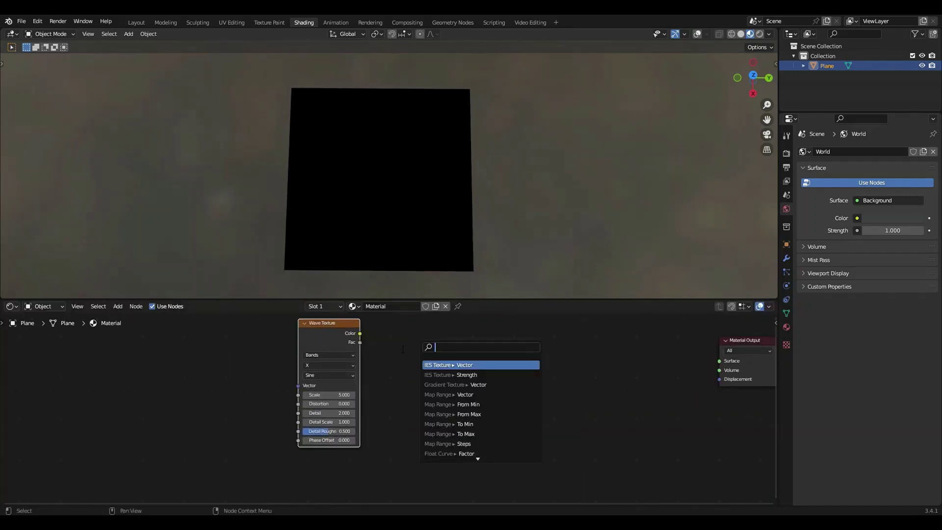
{"action": "type", "text": "color"}
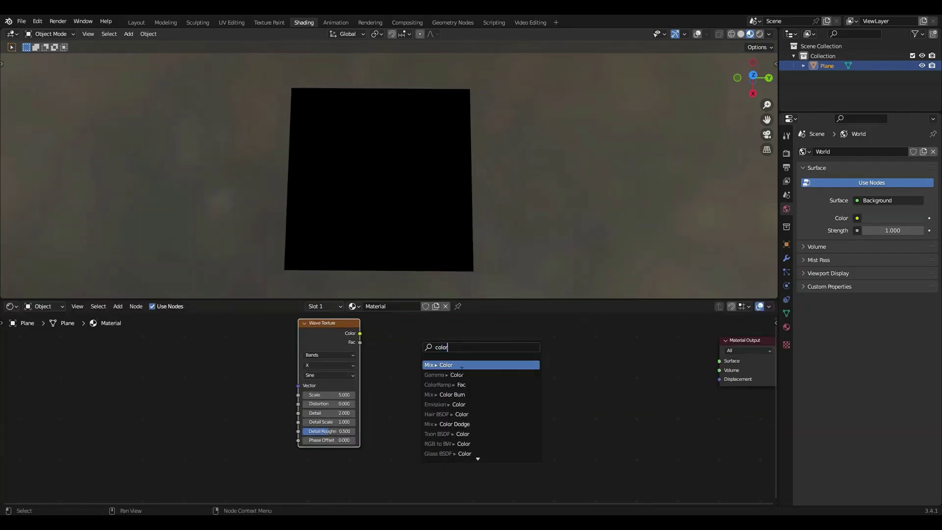
{"action": "left_click", "coordinate": [456, 384]}
{"action": "left_click", "coordinate": [412, 400]}
Set the ColorRamp to Constant with its white stop at 0.5 and link its Color to the Material Output's Surface.
{"action": "left_click", "coordinate": [493, 360]}
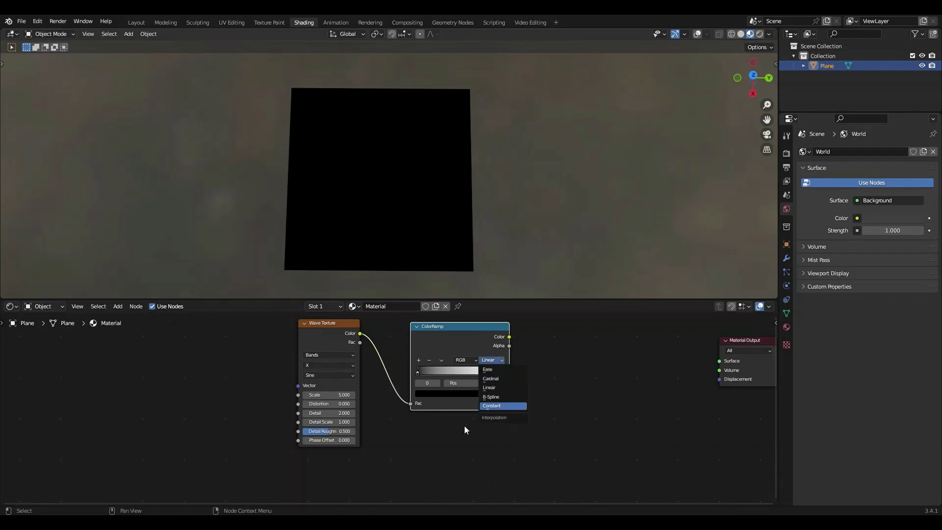
{"action": "left_click", "coordinate": [499, 405]}
{"action": "left_click", "coordinate": [502, 373]}
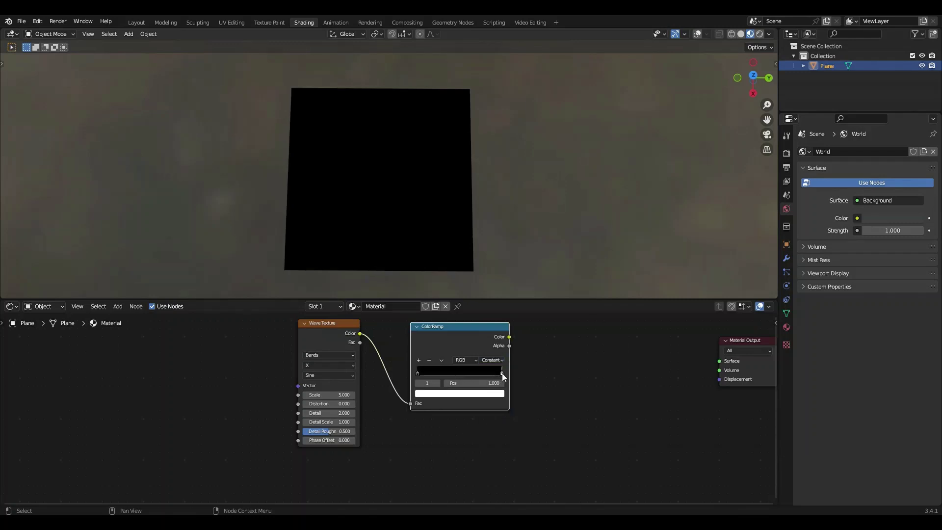
{"action": "left_click", "coordinate": [501, 383]}
{"action": "type", "text": "0.5"}
{"action": "key", "text": "Return"}
{"action": "left_click_drag", "start_coordinate": [508, 336], "coordinate": [714, 359]}
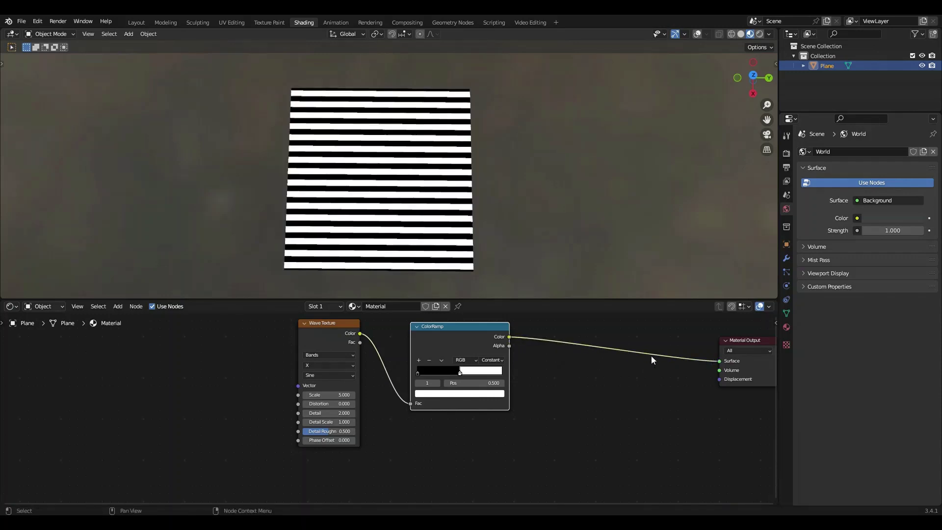
Duplicate the Wave Texture and ColorRamp pair and place the copy below the originals.
{"action": "scroll", "coordinate": [375, 384], "scroll_direction": "down", "scroll_amount": 2}
{"action": "left_click_drag", "start_coordinate": [376, 384], "coordinate": [264, 358]}
{"action": "left_click_drag", "start_coordinate": [446, 353], "coordinate": [381, 334], "text": "shift"}
{"action": "key", "text": "shift+d"}
{"action": "left_click", "coordinate": [381, 444]}
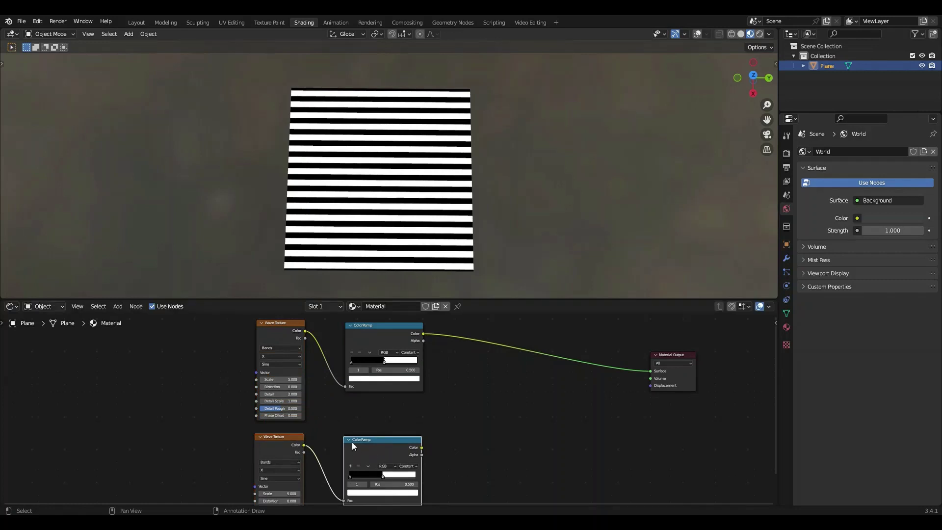
Set the duplicated lower Wave Texture's bands direction to Y.
{"action": "key", "text": "KP_Decimal"}
{"action": "left_click", "coordinate": [271, 414]}
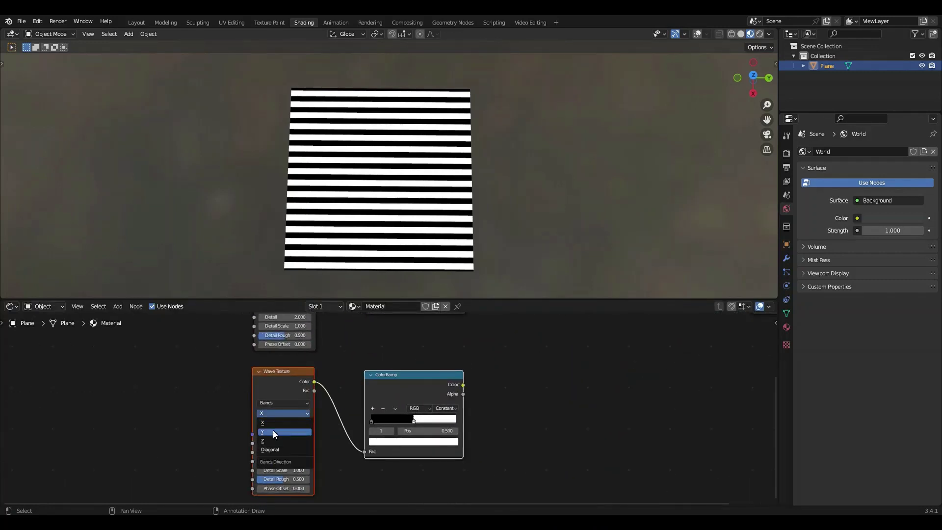
{"action": "left_click", "coordinate": [273, 430]}
{"action": "key", "text": "Home"}
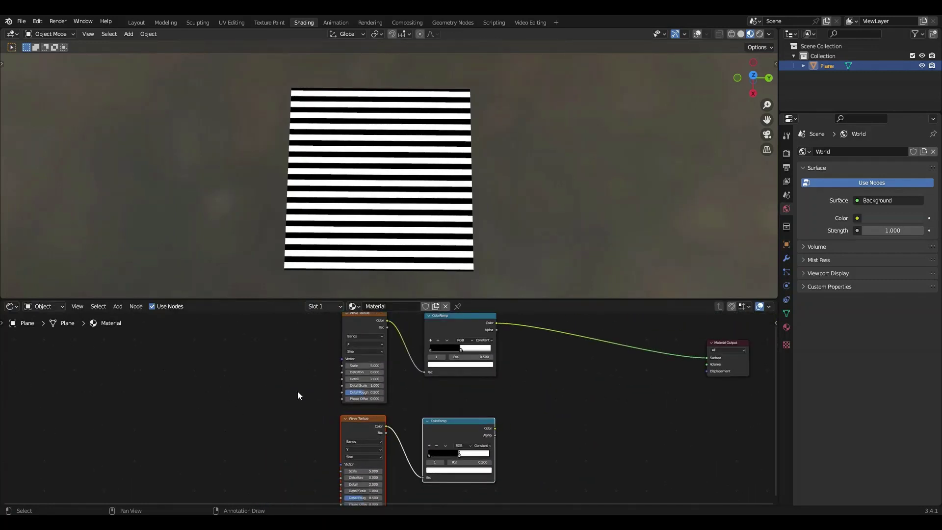
Add a Value node, set it to 5 and link it to the Scale inputs of both Wave Textures.
{"action": "key", "text": "shift+a"}
{"action": "type", "text": "va"}
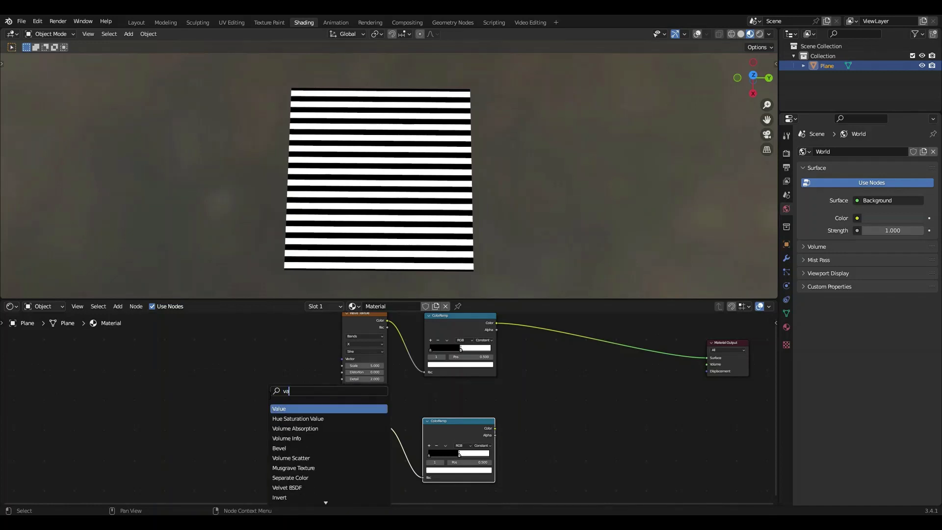
{"action": "type", "text": "lue"}
{"action": "key", "text": "Return"}
{"action": "left_click", "coordinate": [270, 388]}
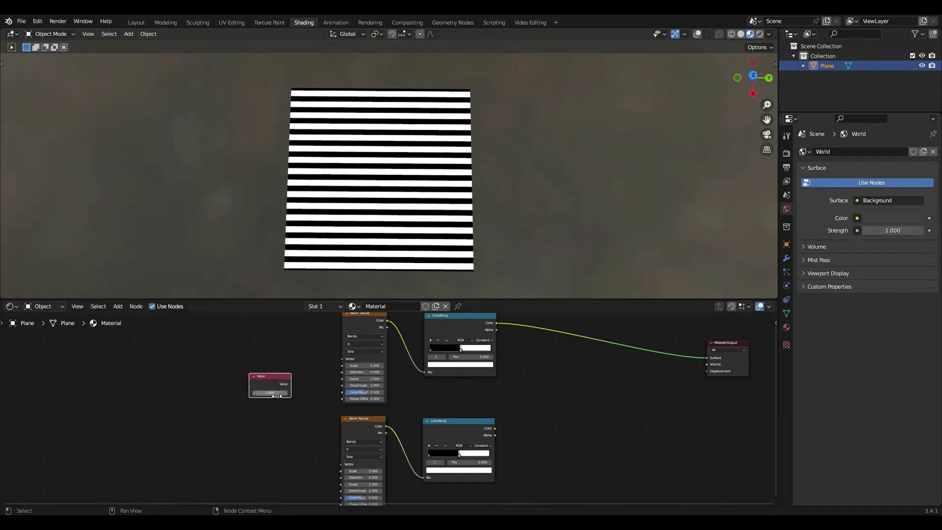
{"action": "mouse_move", "coordinate": [290, 381]}
{"action": "left_mouse_down"}
{"action": "mouse_move", "coordinate": [321, 431]}
{"action": "mouse_move", "coordinate": [285, 384]}
{"action": "left_mouse_up"}
{"action": "left_click_drag", "start_coordinate": [288, 388], "coordinate": [289, 390]}
{"action": "left_click_drag", "start_coordinate": [334, 462], "coordinate": [343, 472]}
{"action": "left_click_drag", "start_coordinate": [287, 391], "coordinate": [342, 366]}
Blend the upper ColorRamp (A) and lower ColorRamp (B) in a Color Mix node and link its Result to the Material Output's Surface.
{"action": "middle_click_drag", "start_coordinate": [534, 383], "coordinate": [381, 413]}
{"action": "left_click_drag", "start_coordinate": [314, 457], "coordinate": [319, 430]}
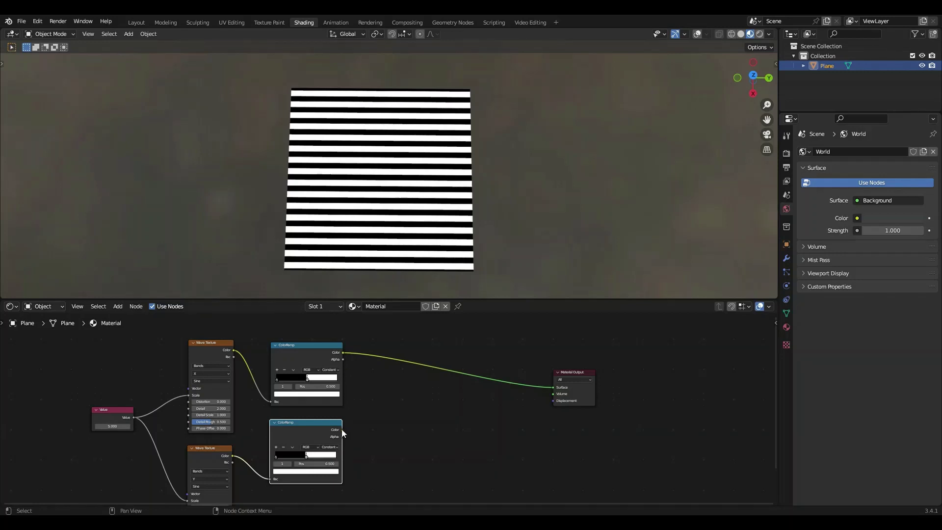
{"action": "left_click_drag", "start_coordinate": [342, 429], "coordinate": [443, 407]}
{"action": "type", "text": "mix"}
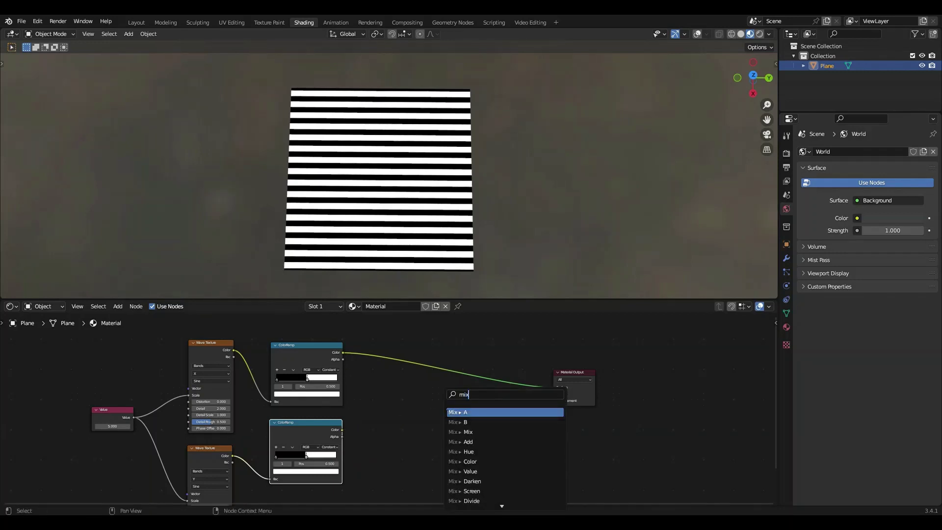
{"action": "left_click", "coordinate": [454, 412]}
{"action": "left_click", "coordinate": [427, 392]}
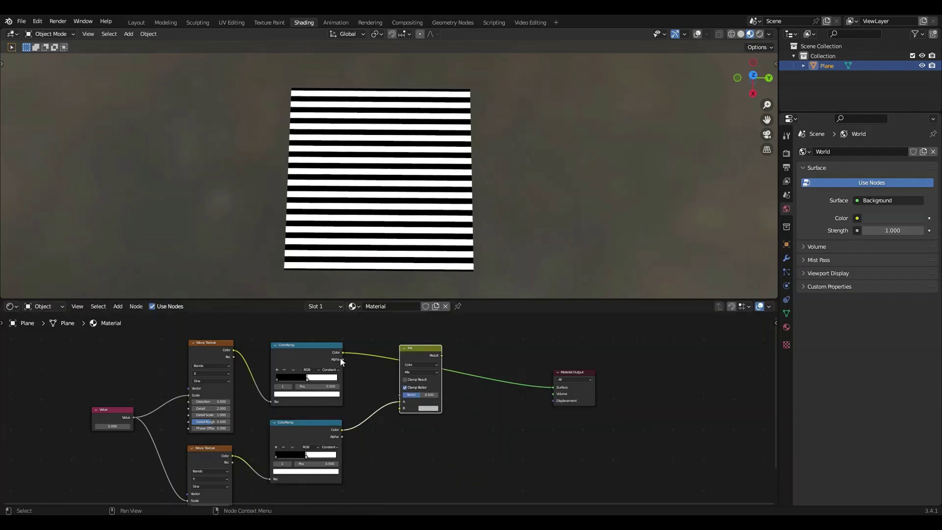
{"action": "left_click_drag", "start_coordinate": [342, 353], "coordinate": [352, 427]}
{"action": "left_click_drag", "start_coordinate": [442, 355], "coordinate": [553, 388]}
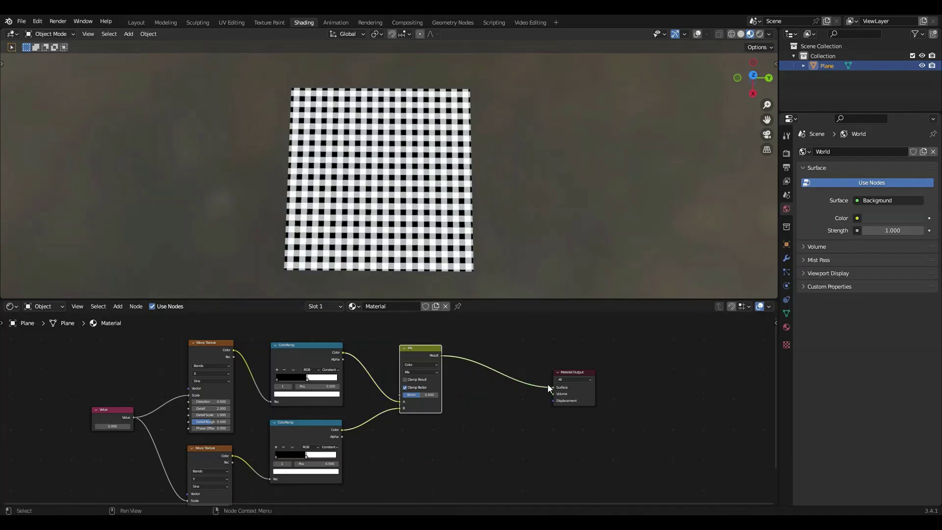
Lower the Value node that drives both Wave Textures so the checkered squares become larger.
{"action": "scroll", "coordinate": [412, 376], "scroll_direction": "down", "scroll_amount": 4}
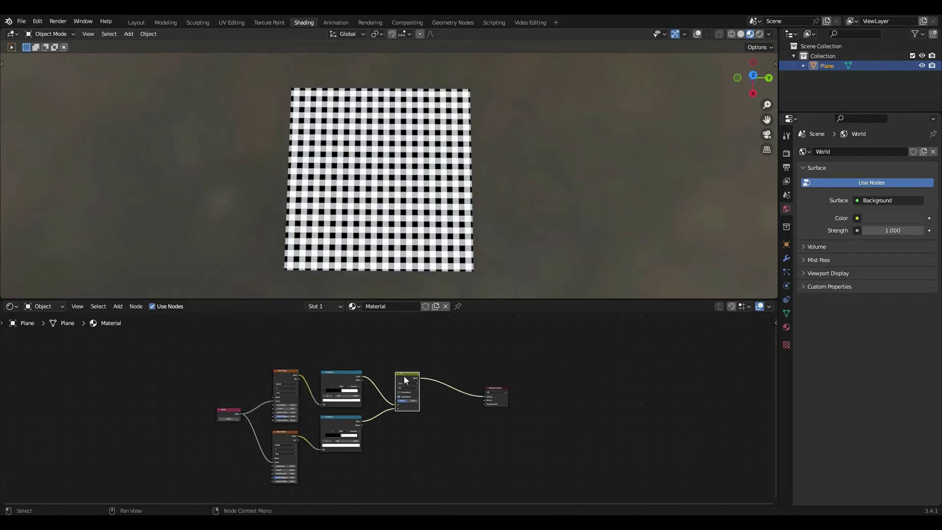
{"action": "scroll", "coordinate": [234, 216], "scroll_direction": "up", "scroll_amount": 5}
{"action": "middle_click_drag", "start_coordinate": [234, 217], "coordinate": [355, 122]}
{"action": "middle_click_drag", "start_coordinate": [387, 127], "coordinate": [238, 220]}
{"action": "scroll", "coordinate": [265, 431], "scroll_direction": "down", "scroll_amount": 2}
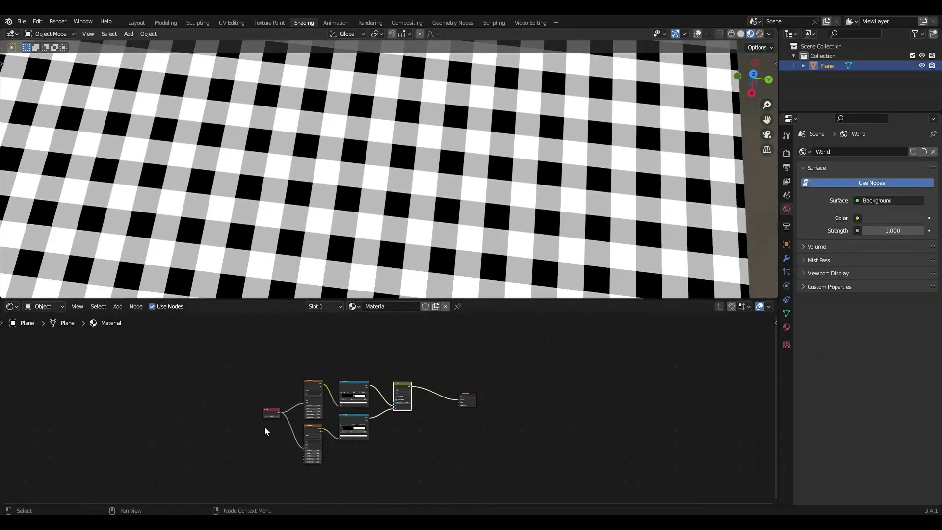
{"action": "left_click_drag", "start_coordinate": [269, 416], "coordinate": [295, 416]}
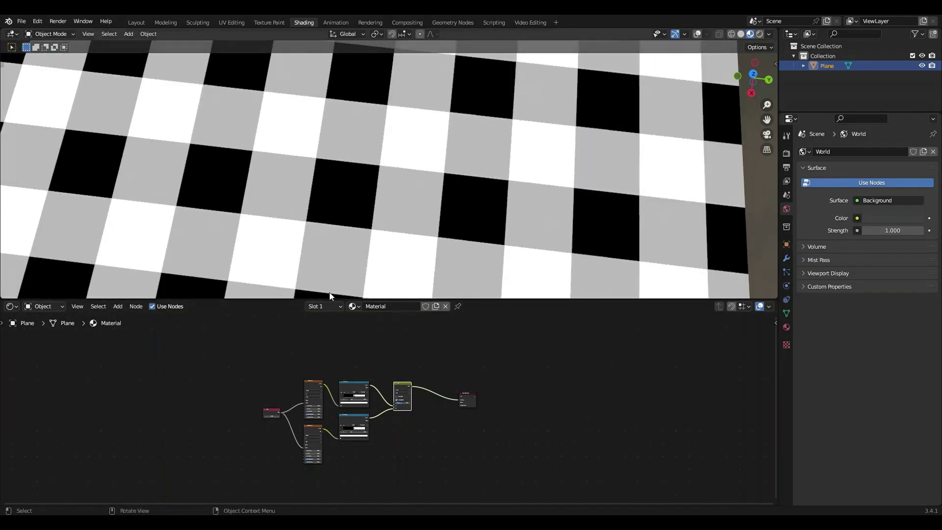
{"action": "scroll", "coordinate": [330, 290], "scroll_direction": "down", "scroll_amount": 10}
{"action": "scroll", "coordinate": [355, 236], "scroll_direction": "up", "scroll_amount": 5}
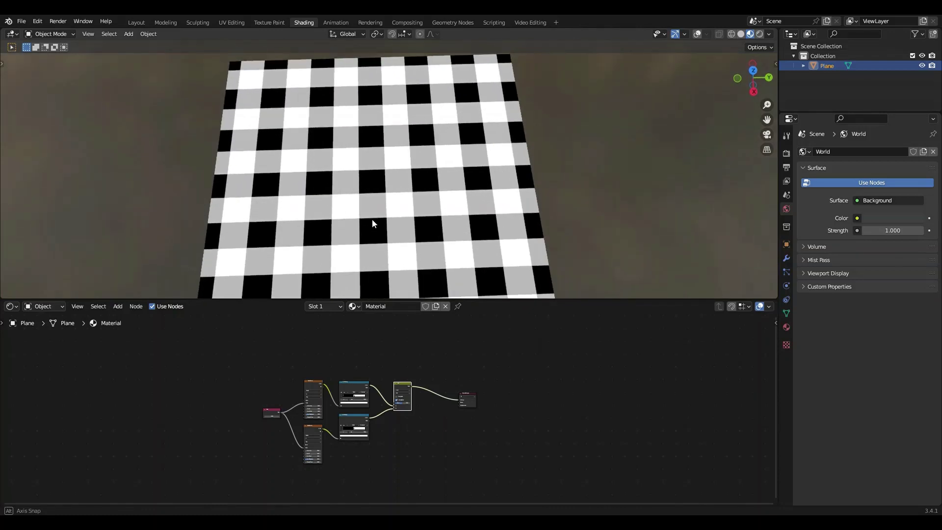
{"action": "scroll", "coordinate": [330, 424], "scroll_direction": "up", "scroll_amount": 2}
{"action": "scroll", "coordinate": [386, 415], "scroll_direction": "up", "scroll_amount": 1}
Disconnect the checkered node setup from the Material Output and move it up to free space below.
{"action": "left_click_drag", "start_coordinate": [496, 398], "coordinate": [442, 402]}
{"action": "left_click_drag", "start_coordinate": [178, 373], "coordinate": [428, 493]}
{"action": "left_click_drag", "start_coordinate": [402, 393], "coordinate": [409, 352]}
{"action": "middle_click_drag", "start_coordinate": [401, 421], "coordinate": [366, 415]}
{"action": "scroll", "coordinate": [396, 361], "scroll_direction": "up", "scroll_amount": 3}
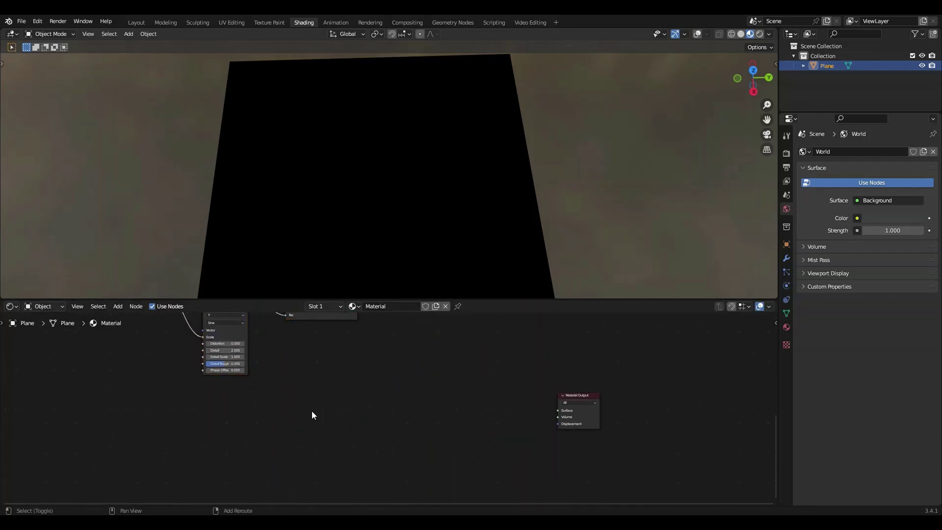
{"action": "key", "text": "shift+a"}
{"action": "key", "text": "v"}
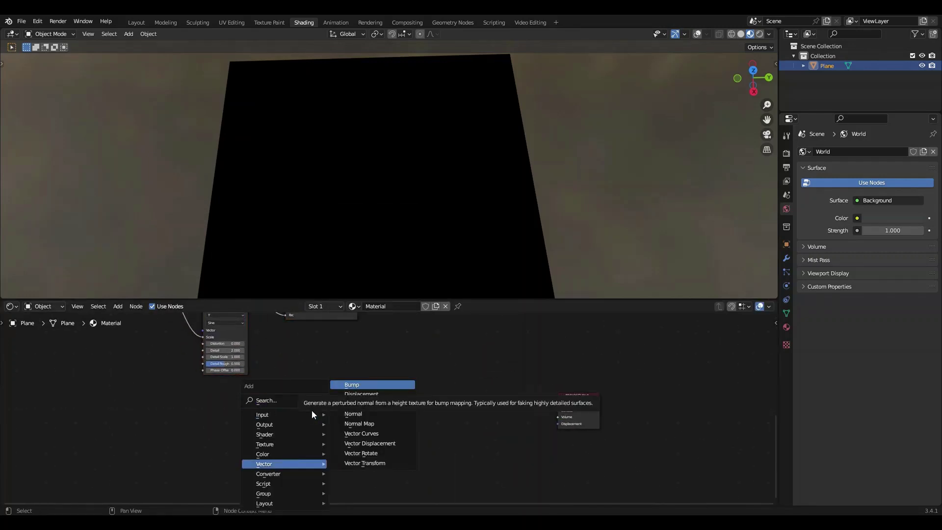
{"action": "key", "text": "o"}
{"action": "left_click", "coordinate": [312, 411]}
{"action": "key", "text": "x"}
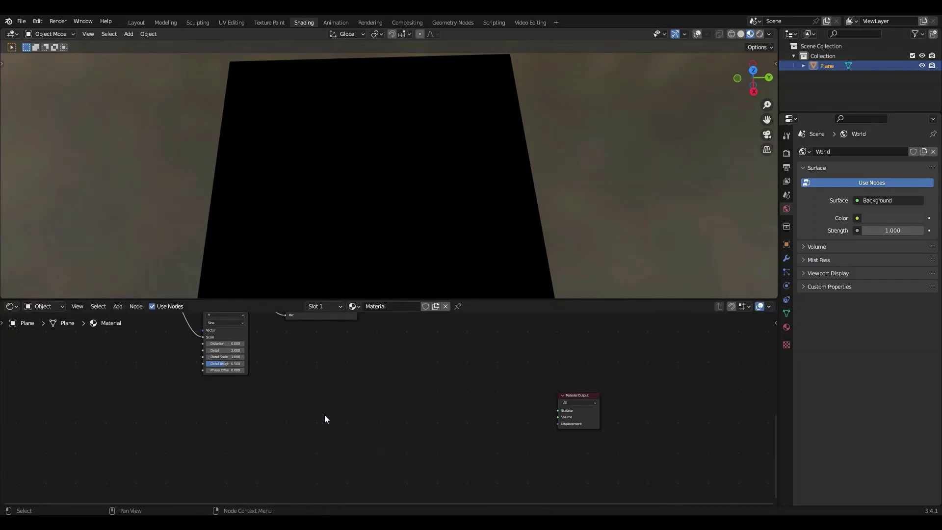
{"action": "key", "text": "shift+a"}
{"action": "key", "text": "v"}
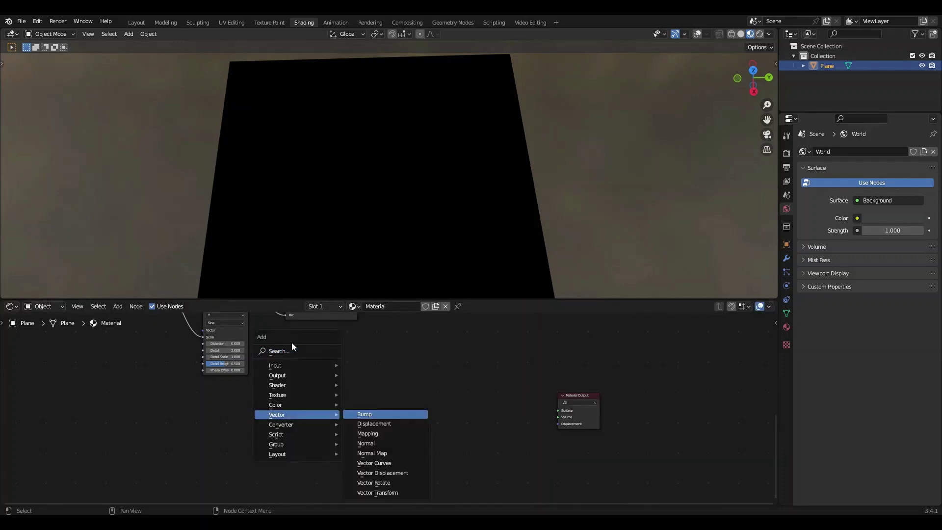
{"action": "key", "text": "o"}
{"action": "left_click", "coordinate": [323, 400]}
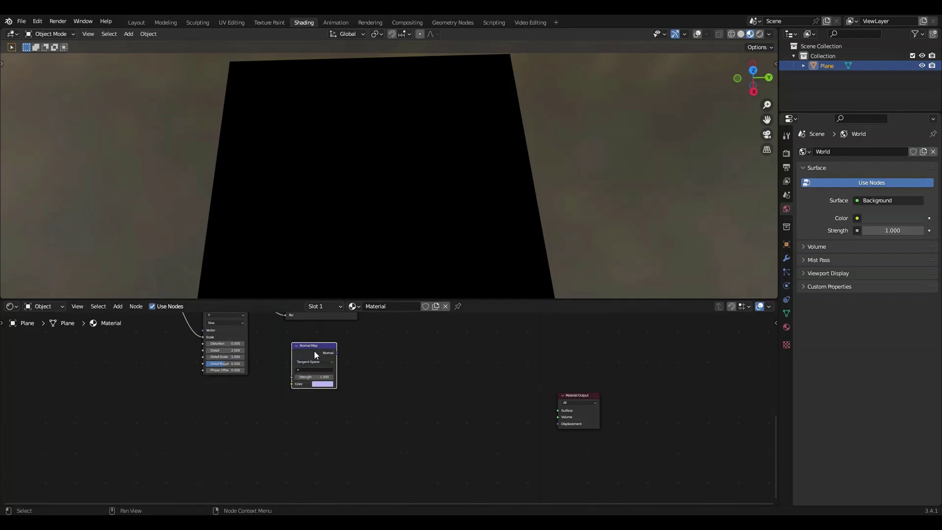
{"action": "key", "text": "x"}
Add a Voronoi Texture node in the empty space before the Material Output.
{"action": "key", "text": "shift+a"}
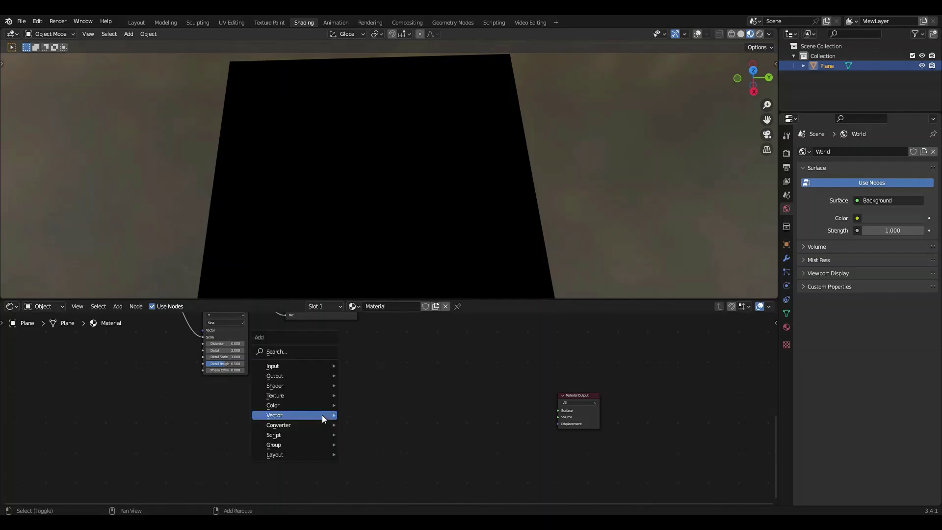
{"action": "left_click", "coordinate": [290, 349]}
{"action": "type", "text": "vor"}
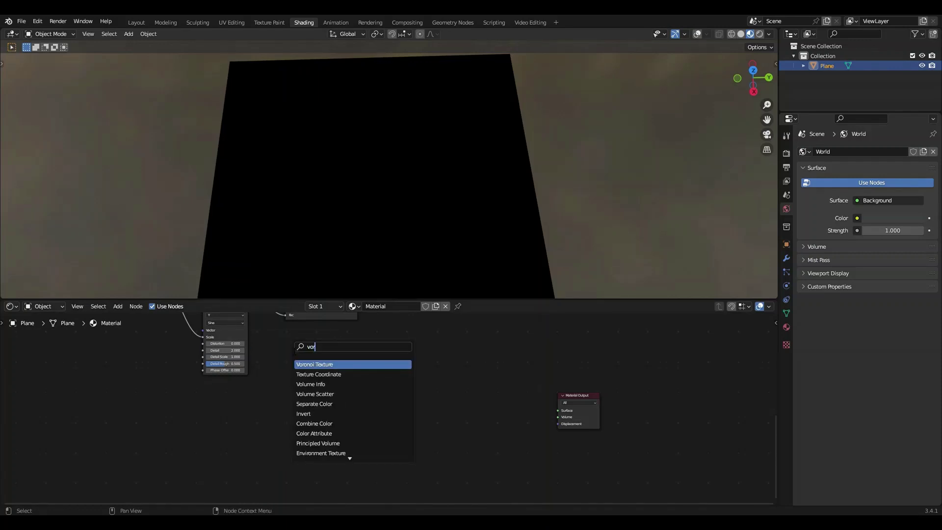
{"action": "left_click", "coordinate": [316, 365]}
{"action": "left_click", "coordinate": [330, 410]}
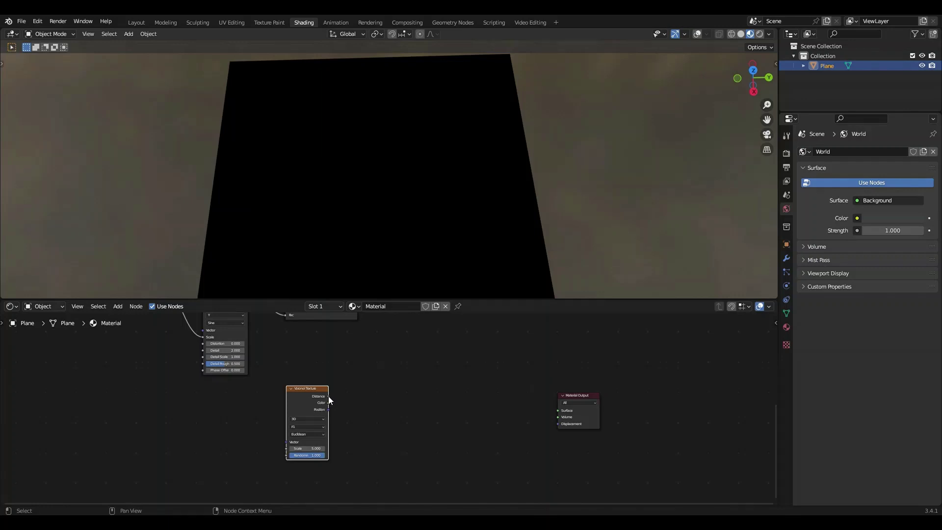
Feed the Voronoi Texture's Distance into a Greater Than math node and link its Value to the Material Output's Surface.
{"action": "left_click_drag", "start_coordinate": [328, 403], "coordinate": [446, 395]}
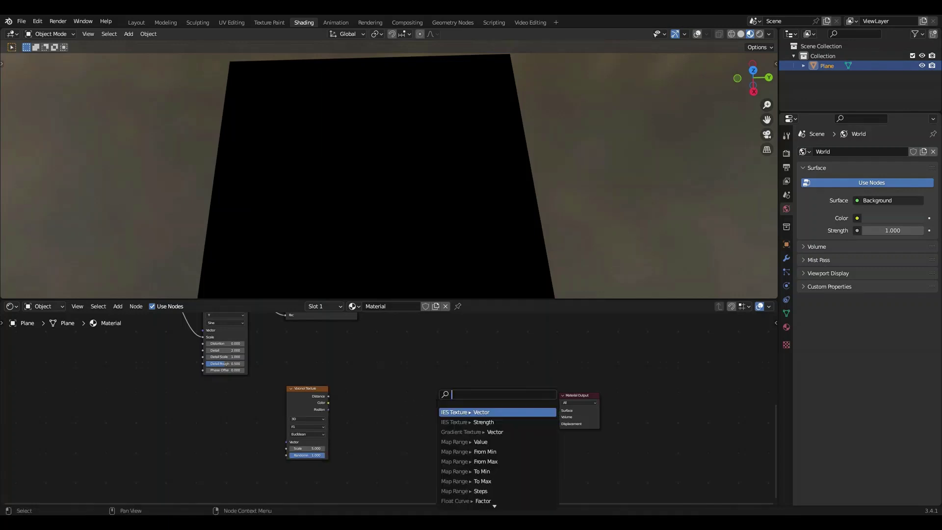
{"action": "type", "text": "grea"}
{"action": "left_click", "coordinate": [443, 412]}
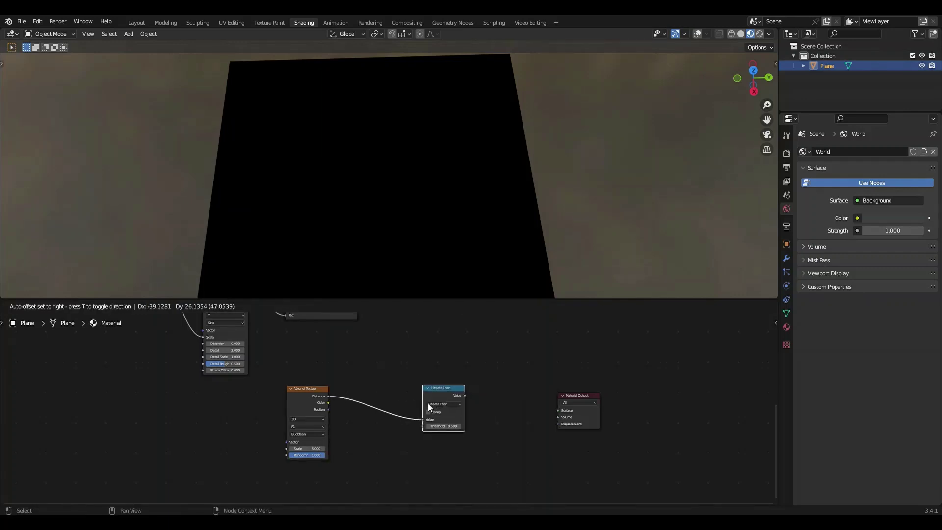
{"action": "left_click", "coordinate": [428, 403]}
{"action": "left_click_drag", "start_coordinate": [465, 395], "coordinate": [558, 410]}
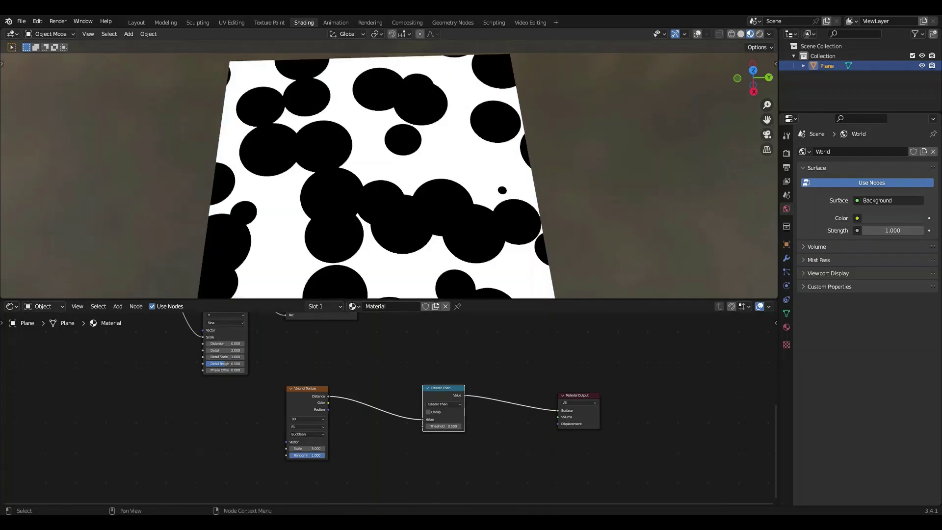
Set the Voronoi Texture's Randomness to 0 and the Greater Than node's Threshold to 0.
{"action": "left_click_drag", "start_coordinate": [308, 456], "coordinate": [294, 454]}
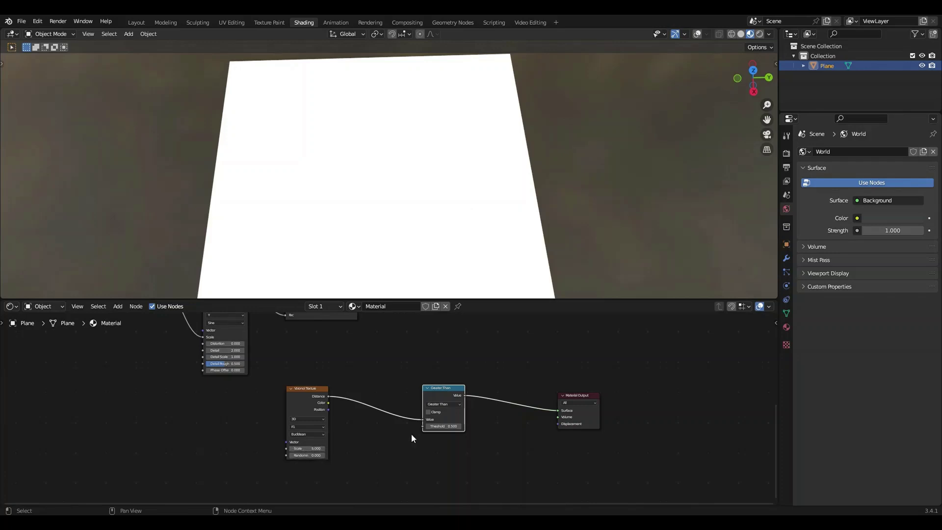
{"action": "left_click", "coordinate": [310, 427]}
{"action": "left_click_drag", "start_coordinate": [429, 426], "coordinate": [380, 426]}
Try the Voronoi Texture's Distance to Edge feature with a higher Greater Than threshold.
{"action": "left_click", "coordinate": [303, 426]}
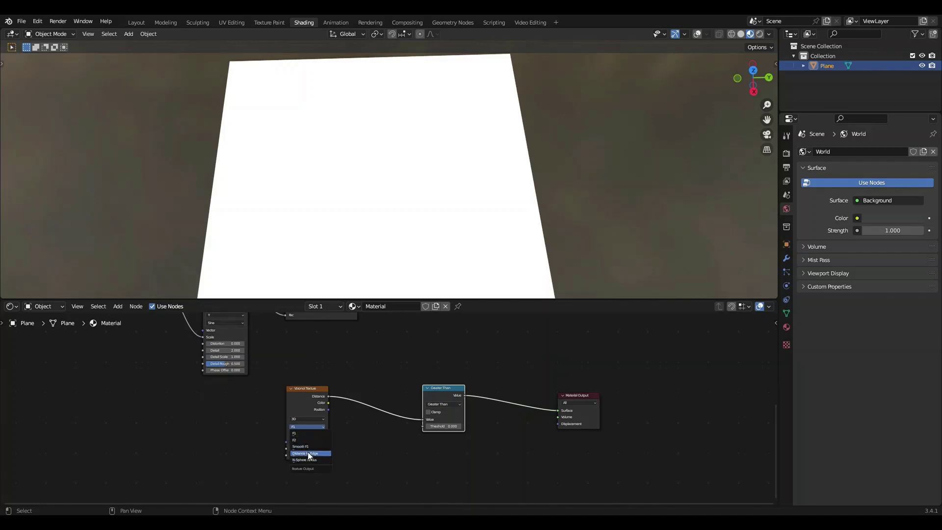
{"action": "left_click", "coordinate": [308, 452]}
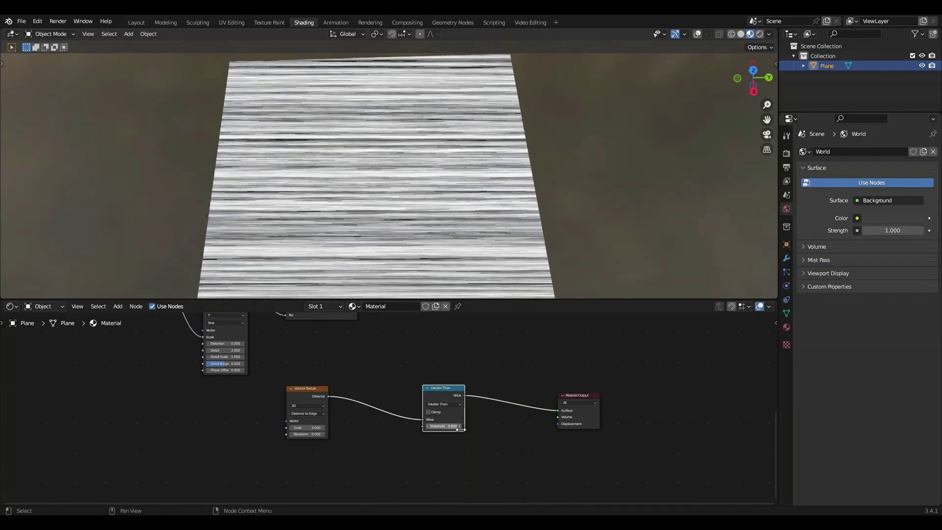
{"action": "left_click", "coordinate": [459, 426]}
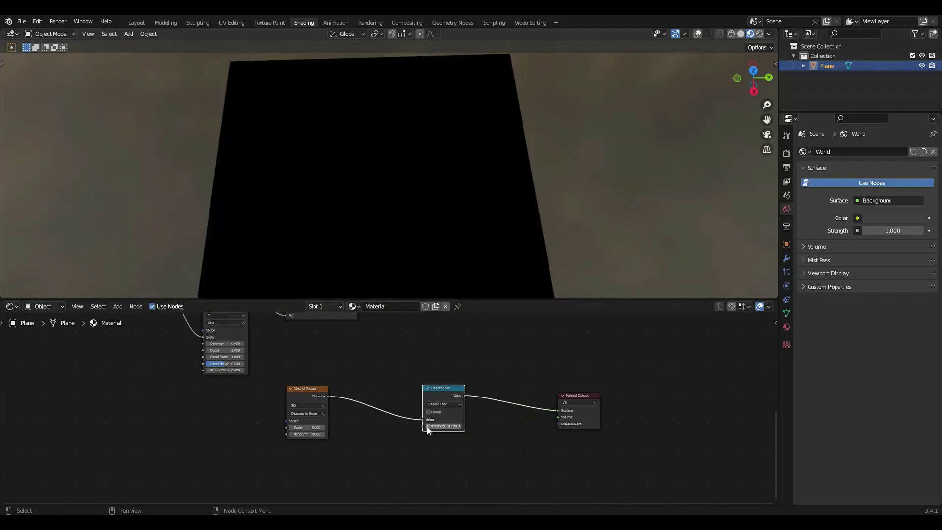
Change the math operation to Less Than with a Threshold of 0.4 and set the Voronoi Texture's feature to F1.
{"action": "left_click", "coordinate": [443, 404]}
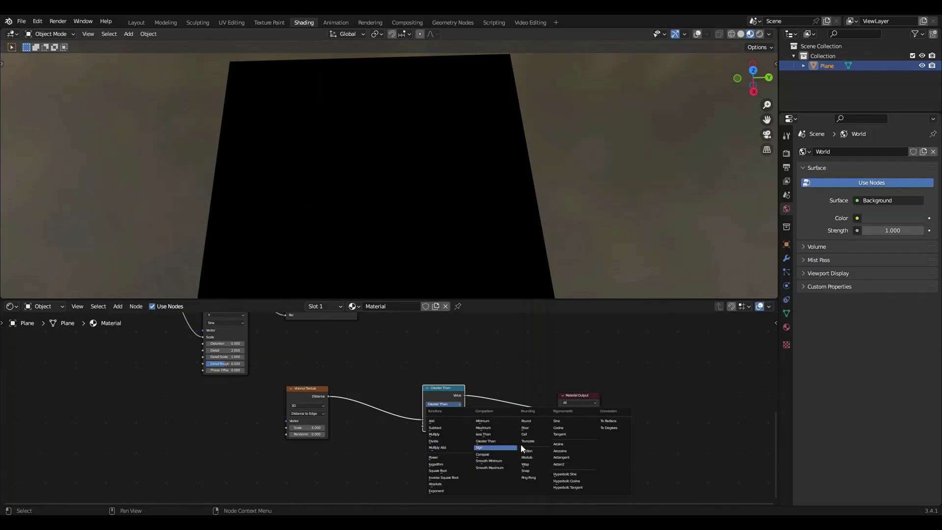
{"action": "left_click", "coordinate": [488, 433]}
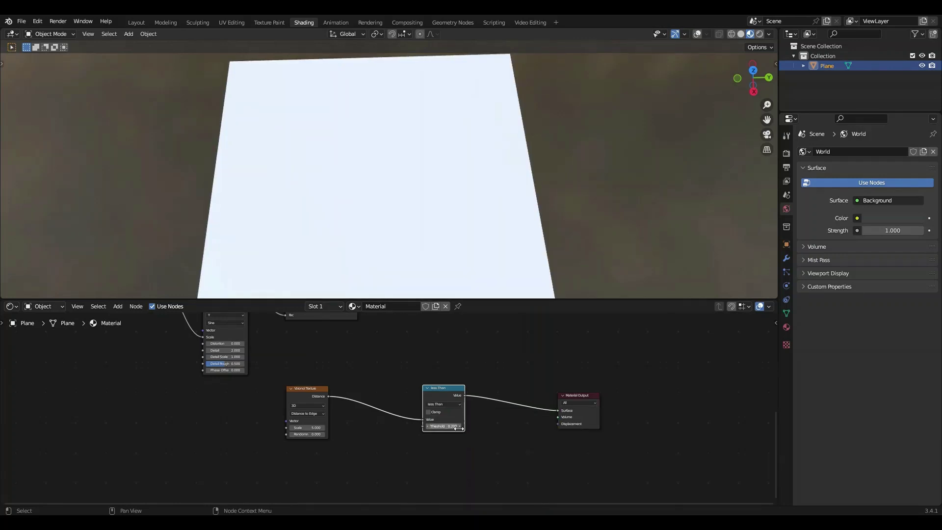
{"action": "left_click", "coordinate": [460, 426]}
{"action": "left_click", "coordinate": [460, 426]}
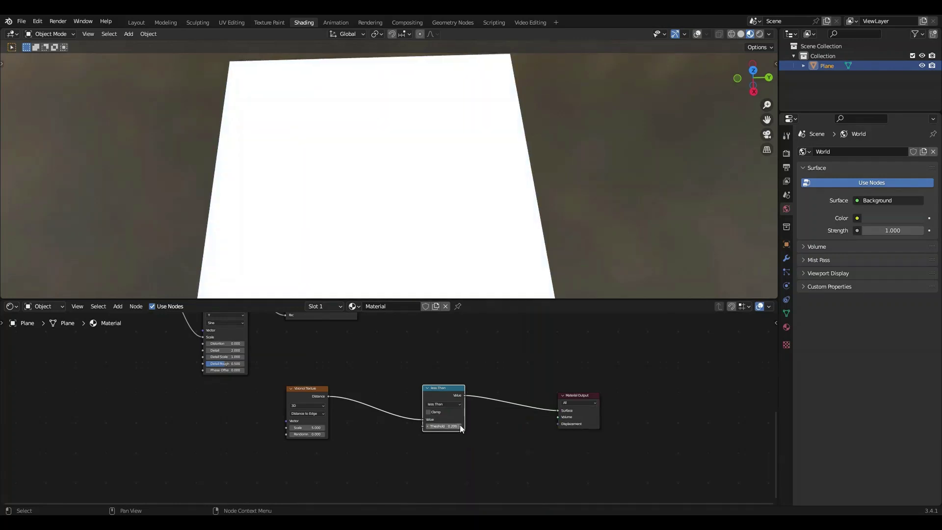
{"action": "left_click", "coordinate": [309, 413]}
{"action": "left_click", "coordinate": [308, 420]}
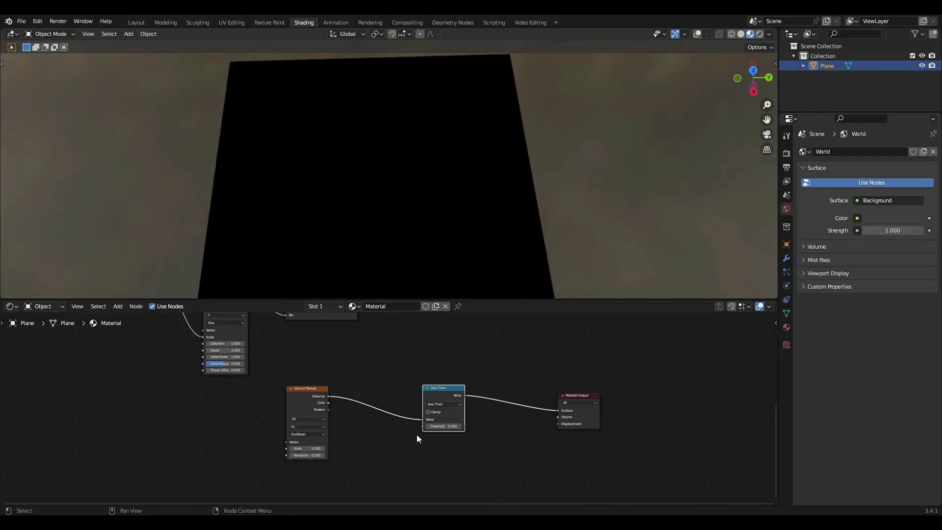
Try a Threshold of 1.5 on the Less Than node and reduce it to 0.8.
{"action": "left_click", "coordinate": [426, 426]}
{"action": "left_click", "coordinate": [426, 424]}
{"action": "left_click", "coordinate": [426, 425]}
{"action": "left_click", "coordinate": [425, 425]}
{"action": "left_click", "coordinate": [426, 425]}
{"action": "double_click", "coordinate": [426, 425]}
{"action": "type", "text": "1.5"}
{"action": "key", "text": "Return"}
{"action": "left_click_drag", "start_coordinate": [441, 425], "coordinate": [413, 426]}
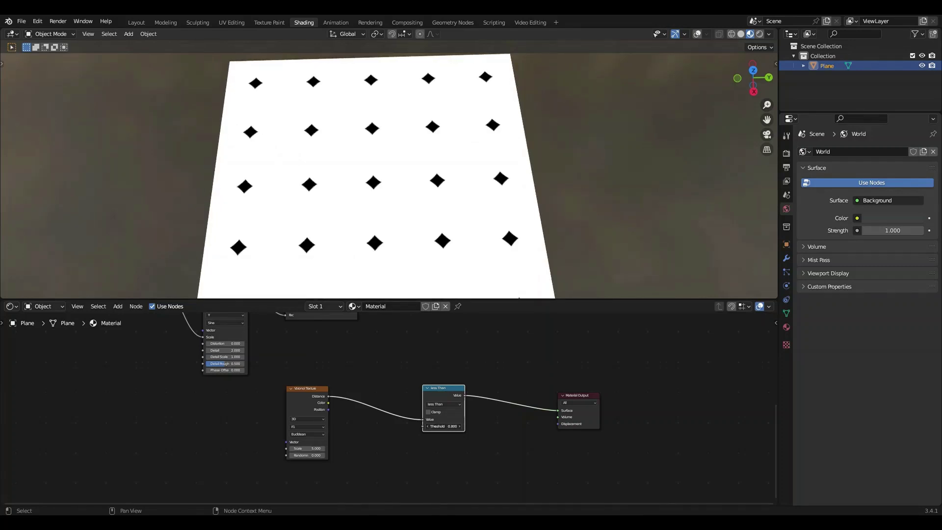
Move the Less Than node closer to the Voronoi Texture and set its Threshold to 0.7.
{"action": "scroll", "coordinate": [351, 295], "scroll_direction": "down", "scroll_amount": 2}
{"action": "middle_click_drag", "start_coordinate": [379, 267], "coordinate": [412, 263]}
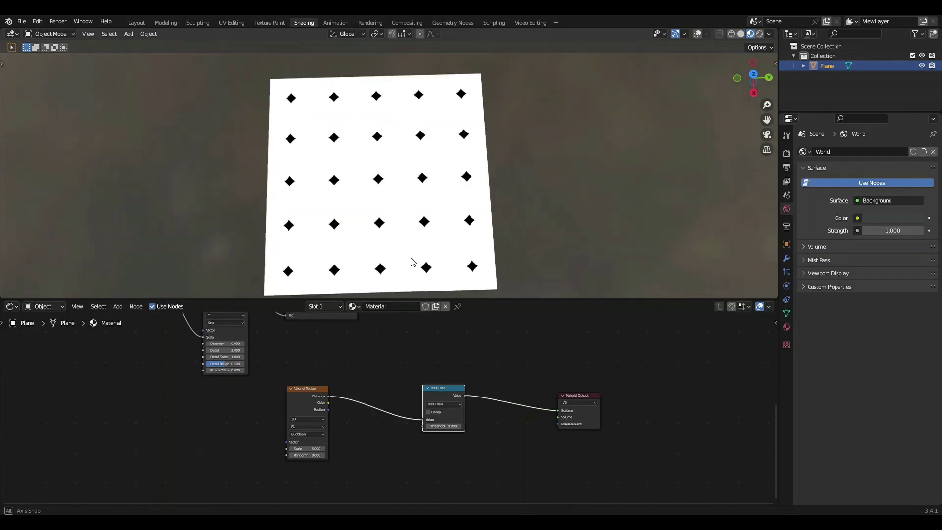
{"action": "scroll", "coordinate": [445, 426], "scroll_direction": "up", "scroll_amount": 3}
{"action": "left_click_drag", "start_coordinate": [487, 391], "coordinate": [444, 379]}
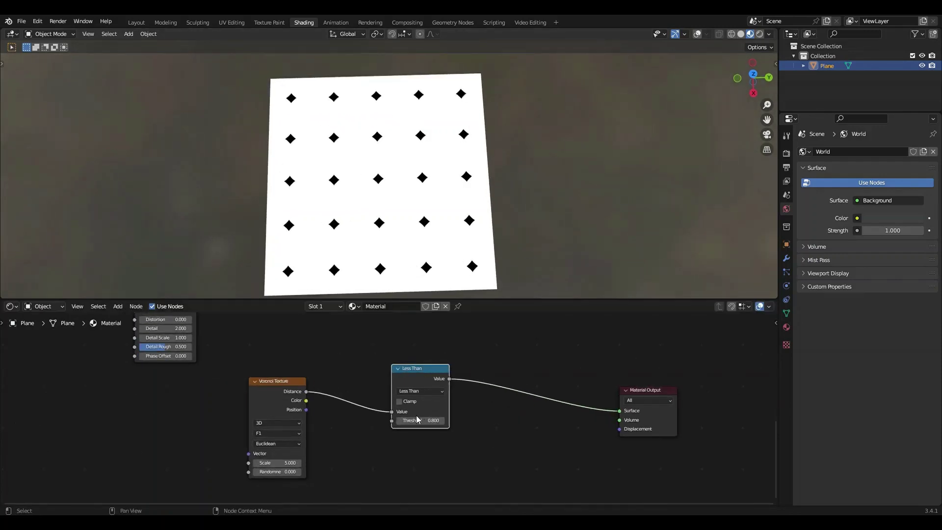
{"action": "left_click", "coordinate": [398, 421]}
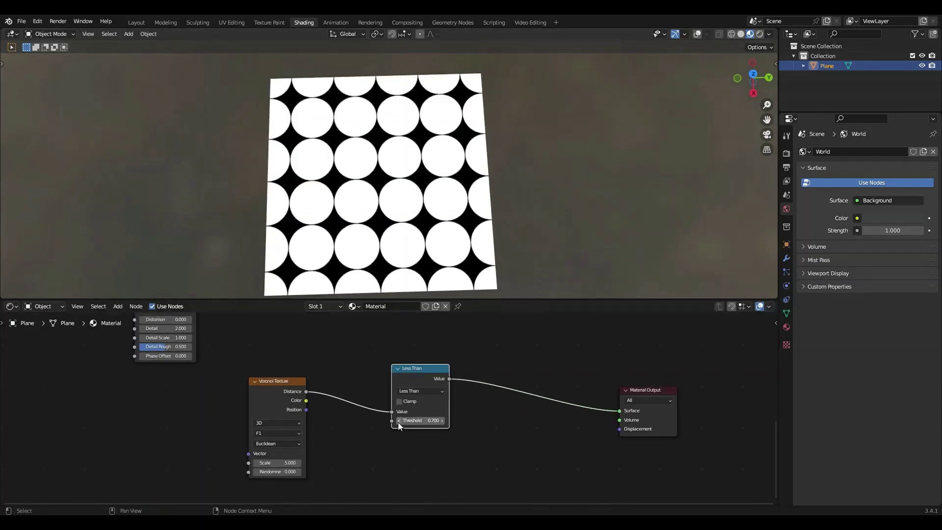
Set the Less Than node's Threshold to 0.6 and line up the Less Than and Material Output nodes close beside the Voronoi Texture.
{"action": "left_click", "coordinate": [398, 421]}
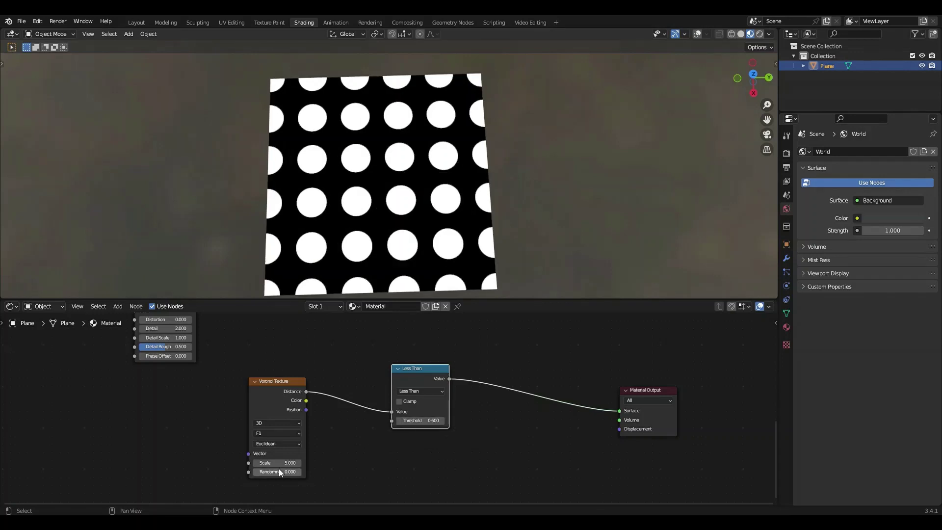
{"action": "left_click_drag", "start_coordinate": [275, 471], "coordinate": [252, 472]}
{"action": "left_click_drag", "start_coordinate": [400, 396], "coordinate": [330, 384]}
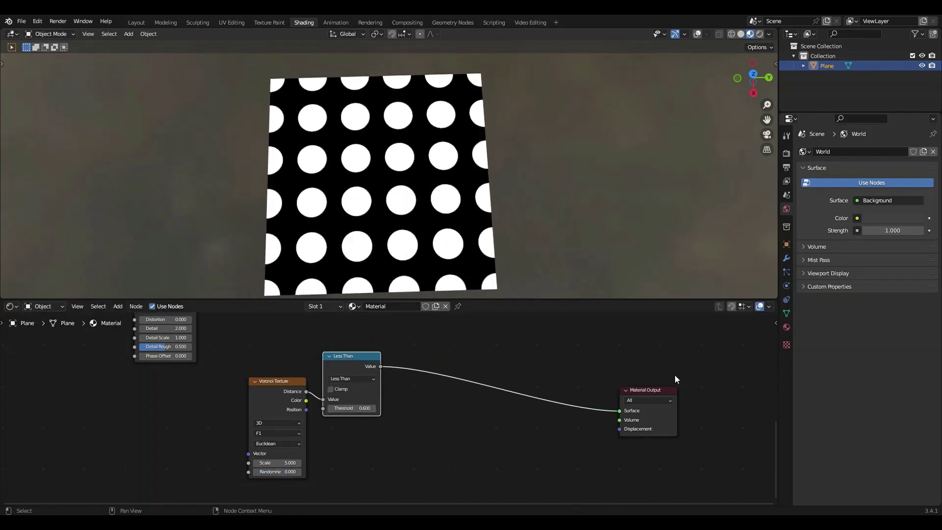
{"action": "left_click_drag", "start_coordinate": [635, 388], "coordinate": [409, 356]}
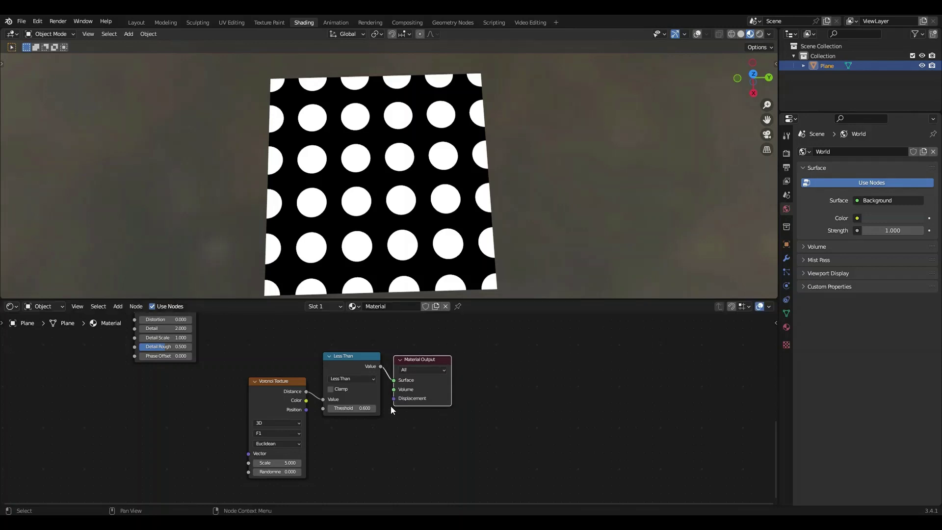
Try a Threshold of 0.8 on the Less Than node and bring it back down to 0.6.
{"action": "left_click", "coordinate": [373, 408]}
{"action": "left_click", "coordinate": [373, 408]}
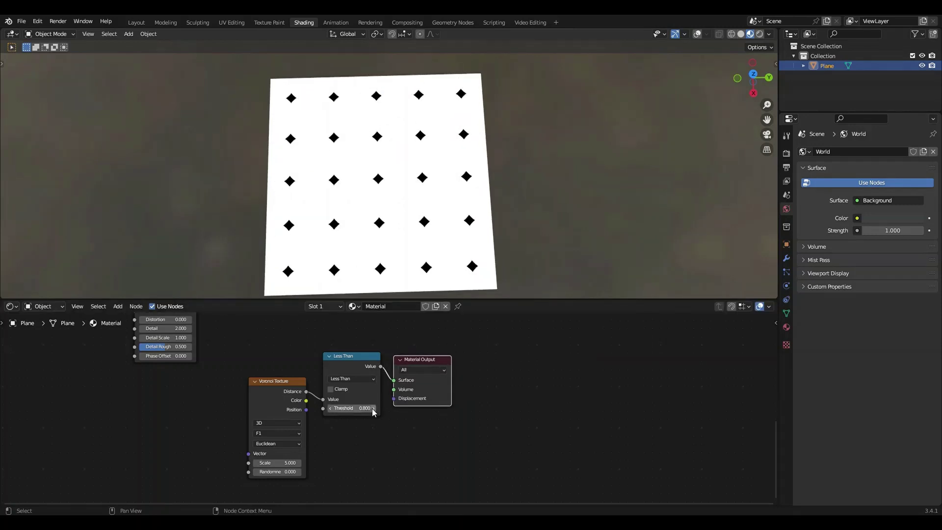
{"action": "left_click_drag", "start_coordinate": [372, 407], "coordinate": [328, 407]}
{"action": "left_click", "coordinate": [331, 408]}
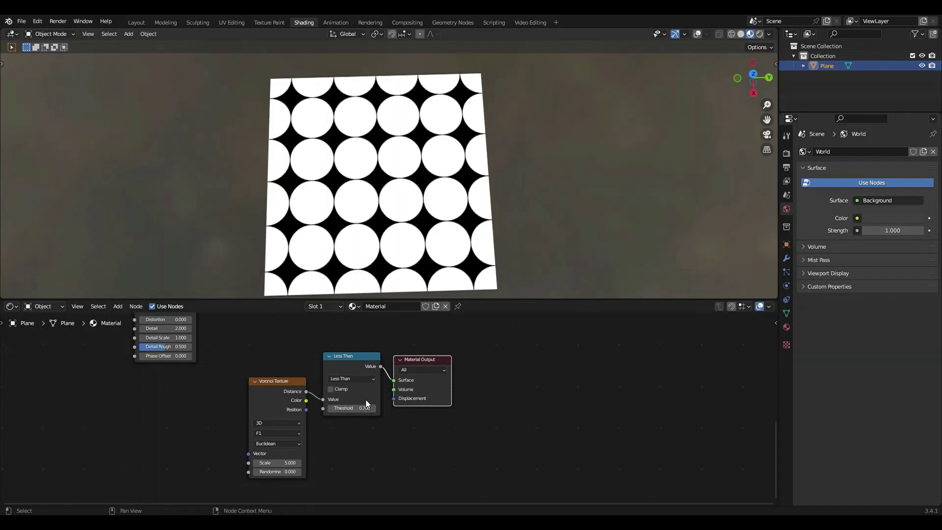
{"action": "left_click", "coordinate": [329, 410]}
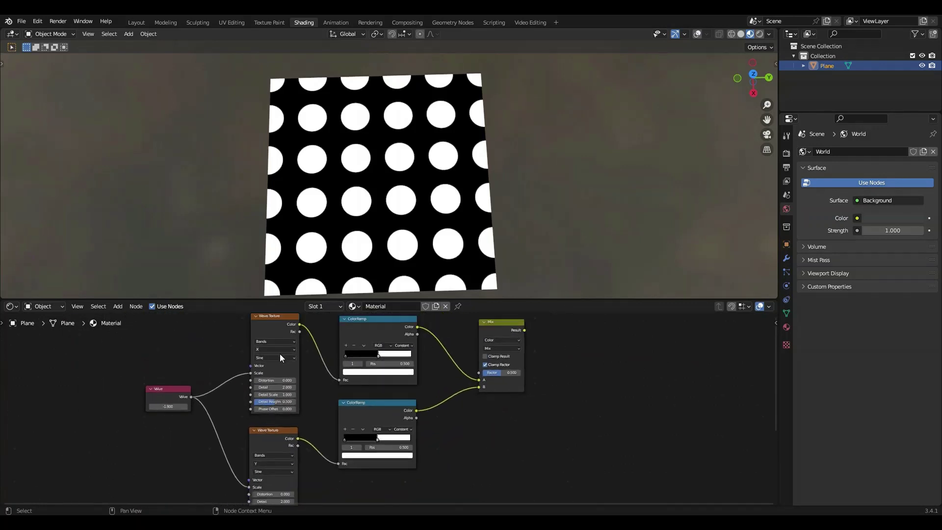
{"action": "scroll", "coordinate": [157, 346], "scroll_direction": "down", "scroll_amount": 1}
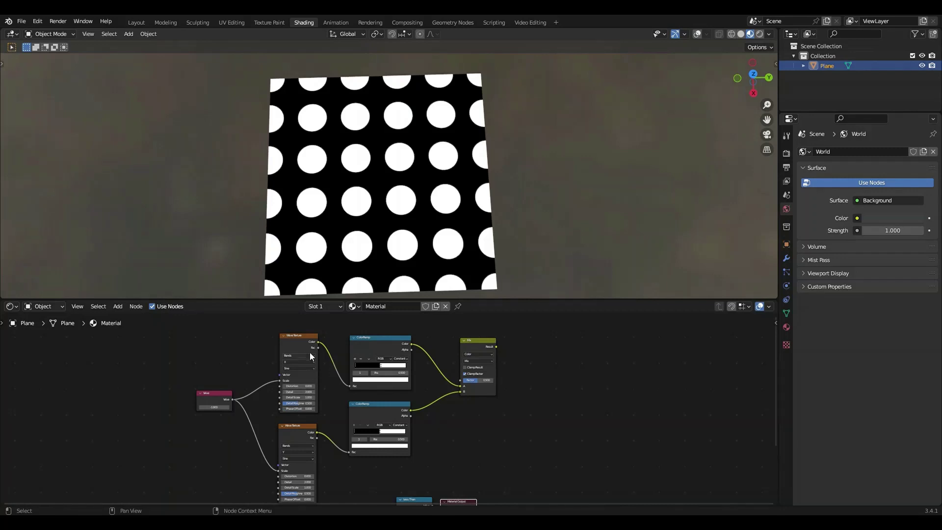
{"action": "scroll", "coordinate": [268, 363], "scroll_direction": "up", "scroll_amount": 2}
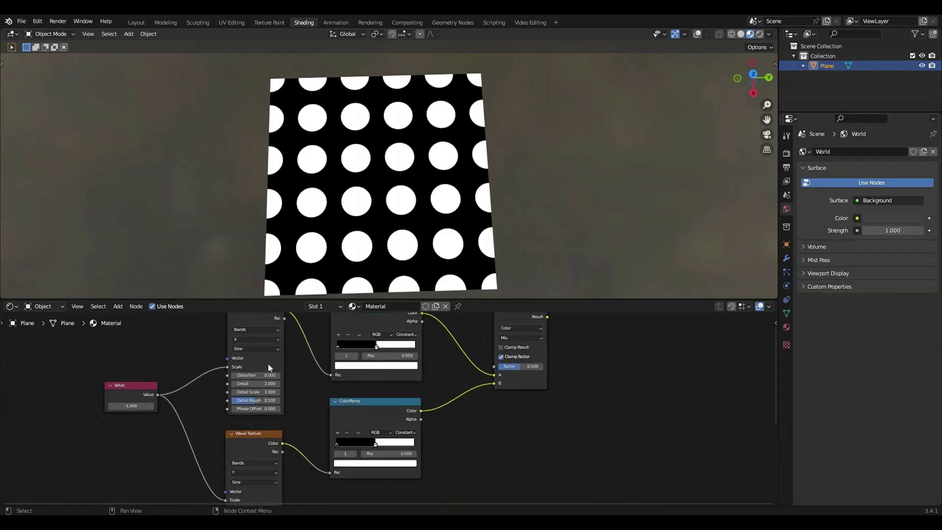
{"action": "middle_click_drag", "start_coordinate": [345, 429], "coordinate": [288, 485]}
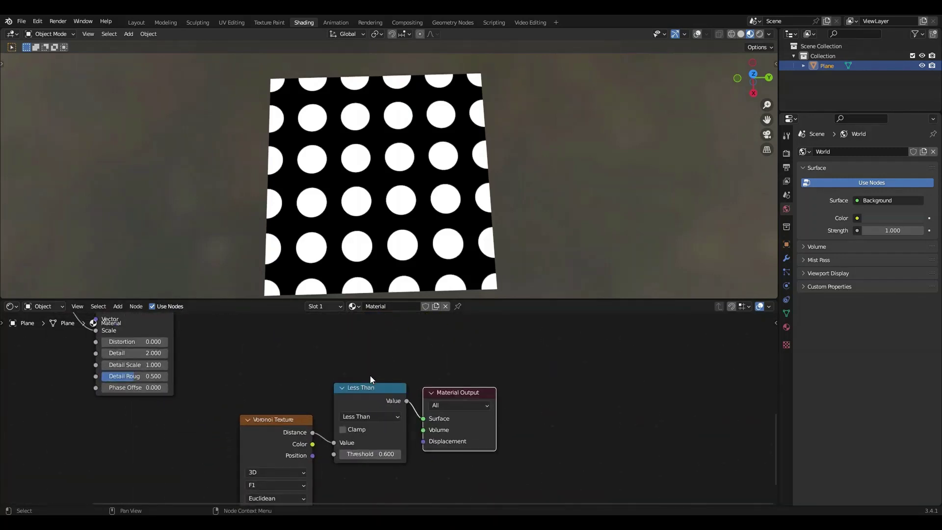
{"action": "scroll", "coordinate": [369, 378], "scroll_direction": "down", "scroll_amount": 2}
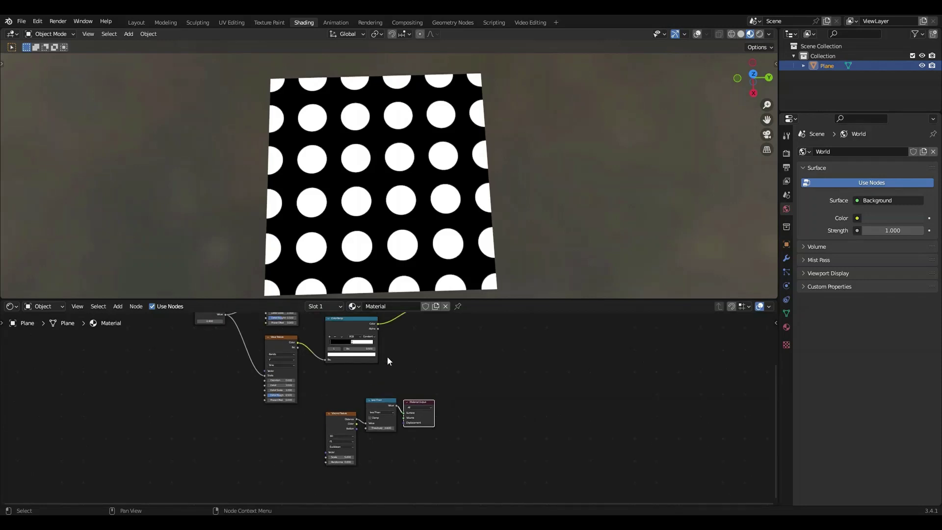